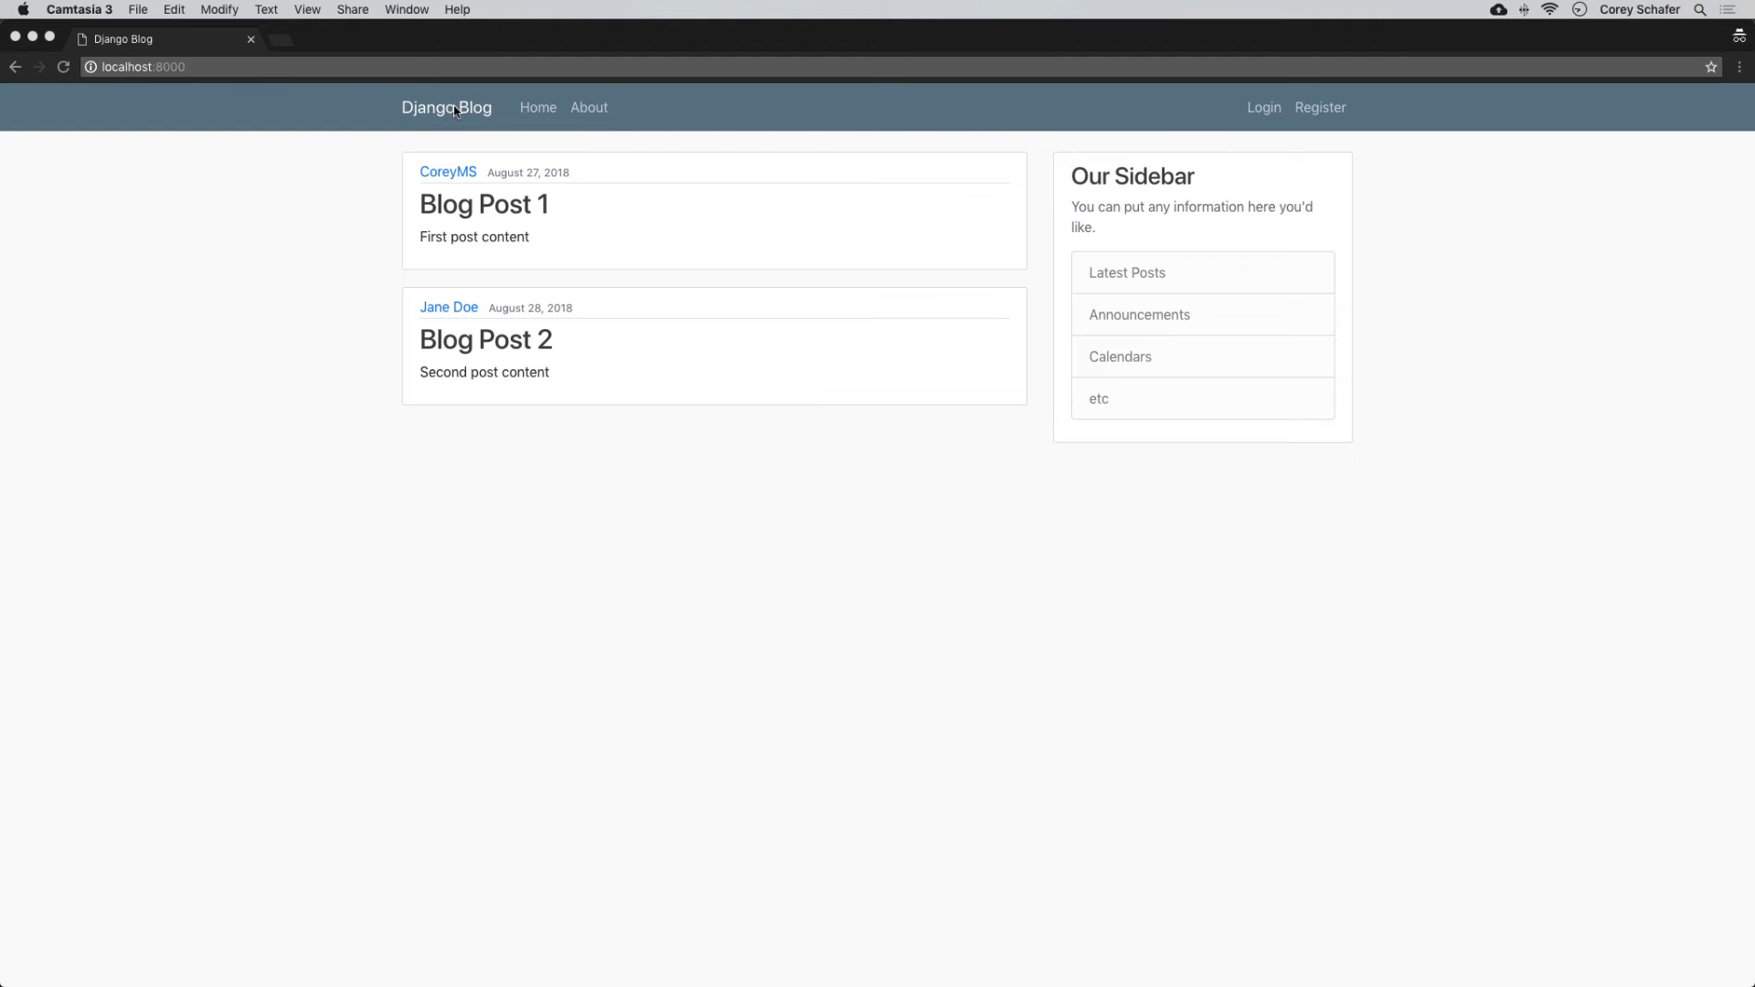
Load localhost:8000/admin in Chrome to reach the Django administration login page.
{"action": "left_click", "coordinate": [425, 122]}
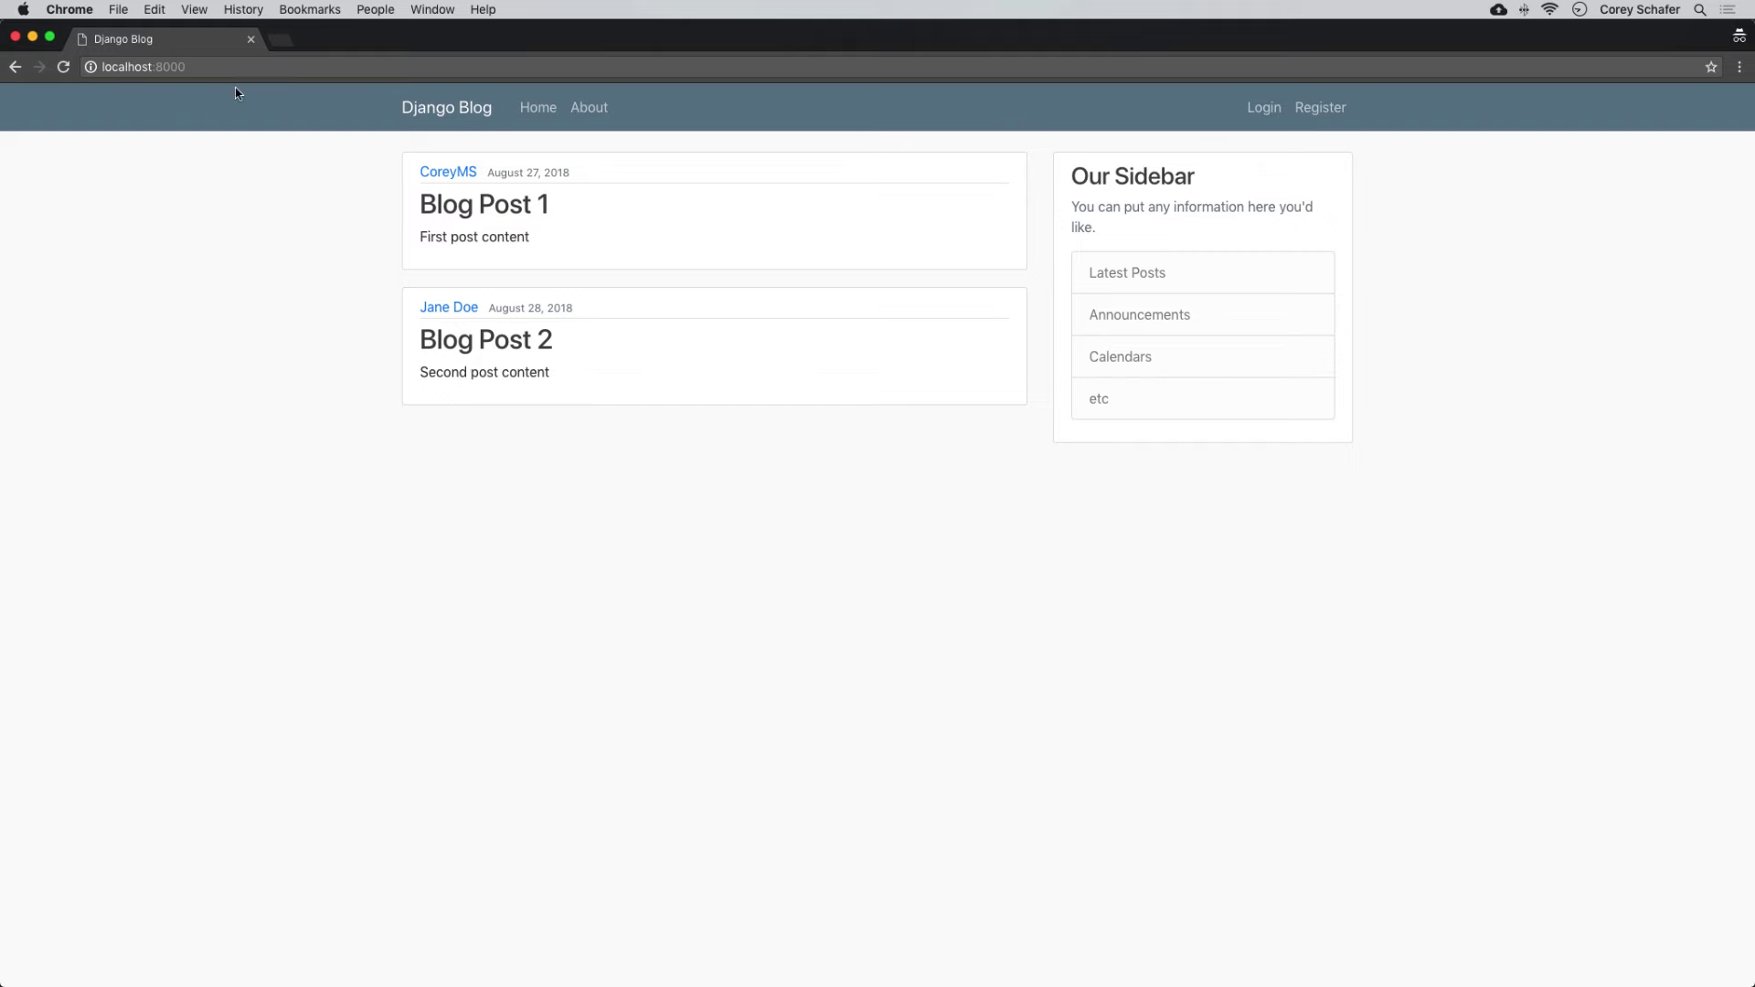
{"action": "left_click", "coordinate": [144, 66]}
{"action": "type", "text": "/admin"}
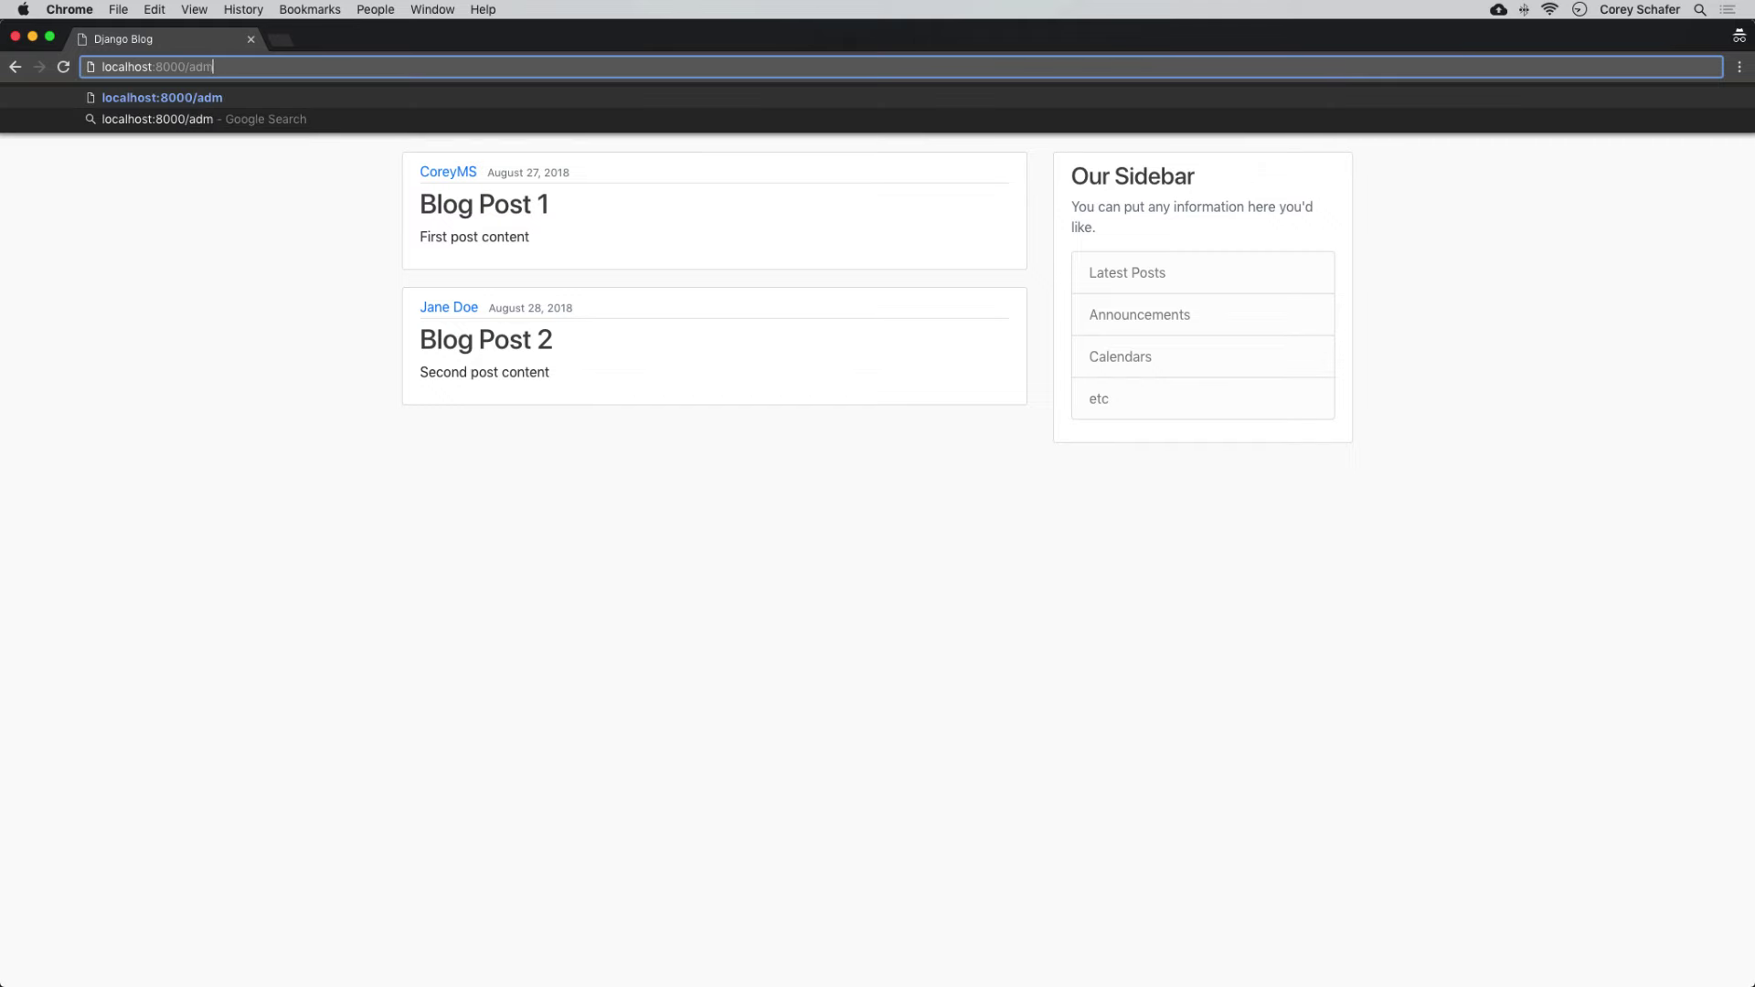
{"action": "key", "text": "Return"}
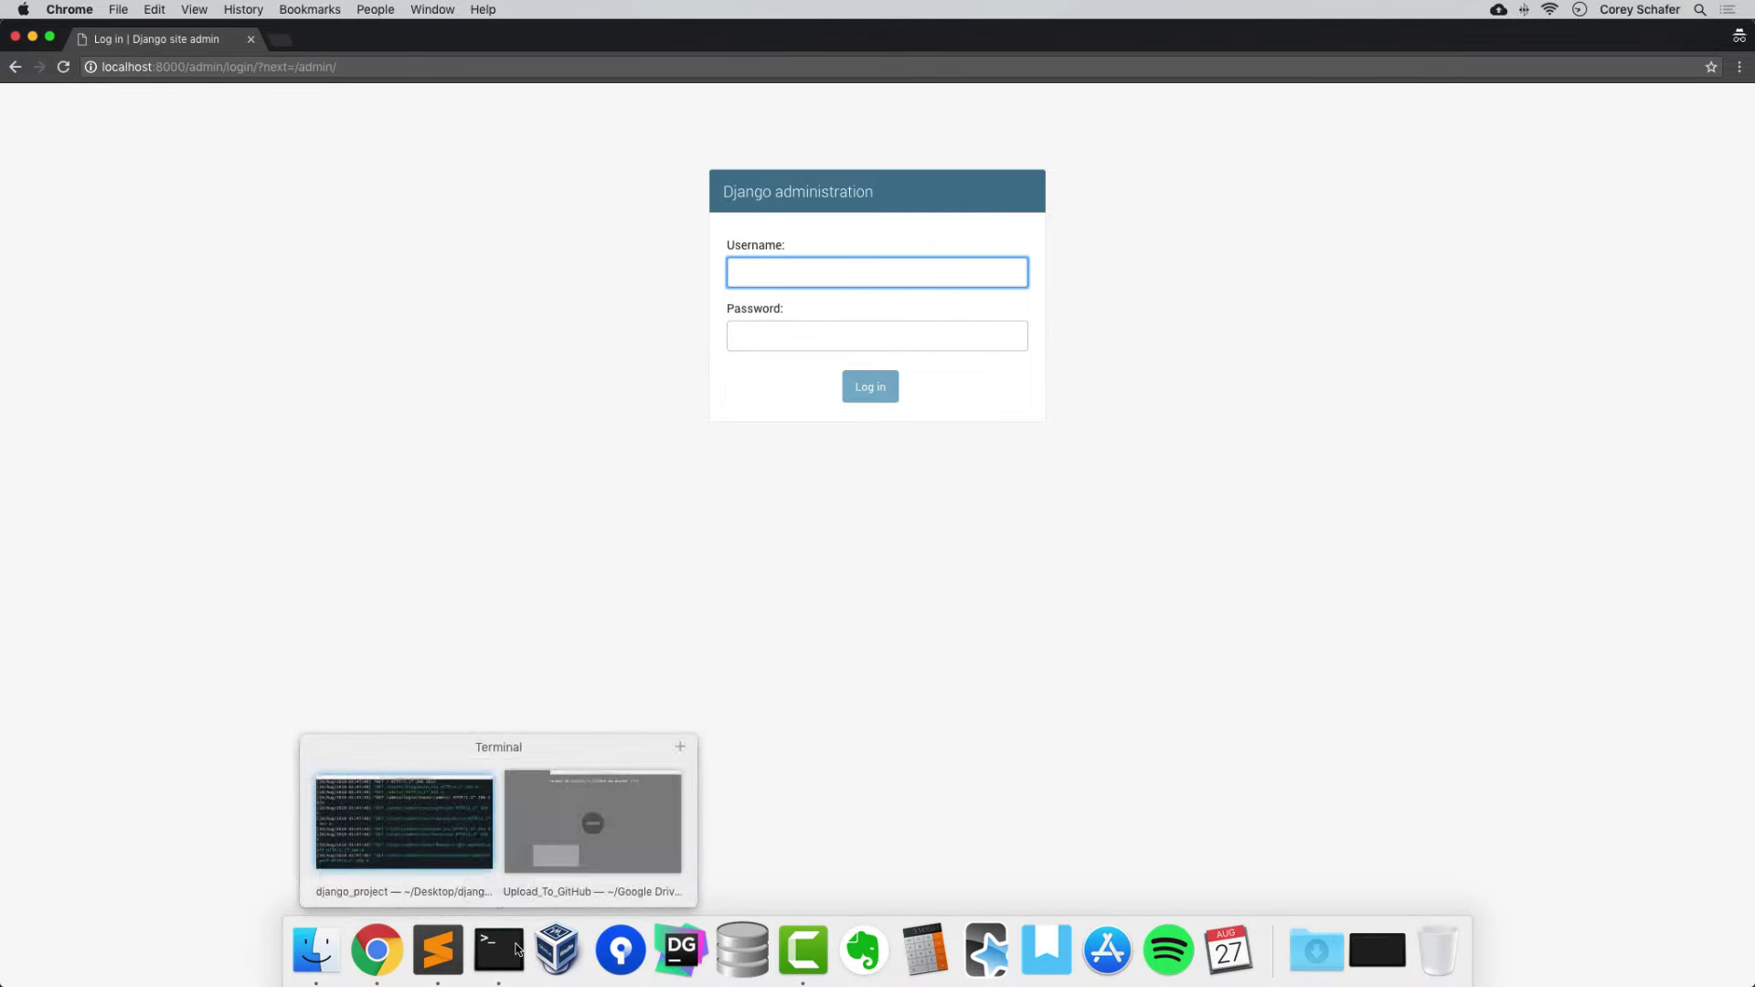
Stop the development server, clear Terminal, and run python manage.py createsuperuser.
{"action": "left_click", "coordinate": [497, 948]}
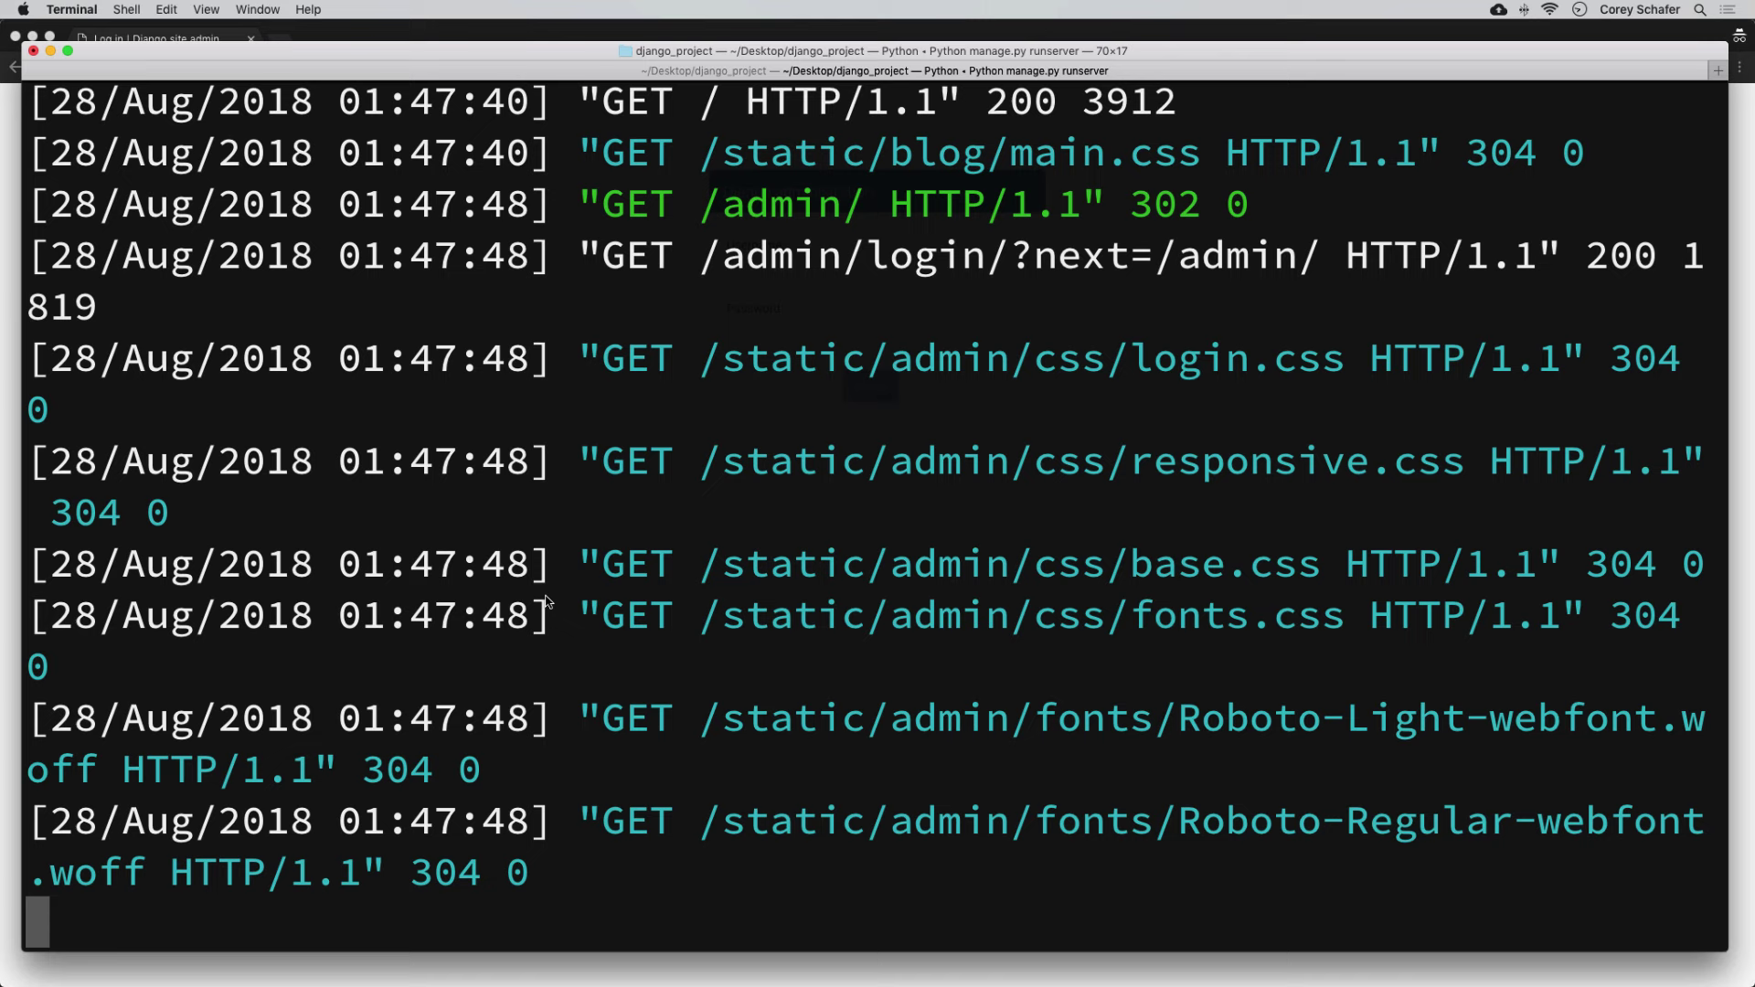
{"action": "key", "text": "ctrl+c"}
{"action": "key", "text": "ctrl+l"}
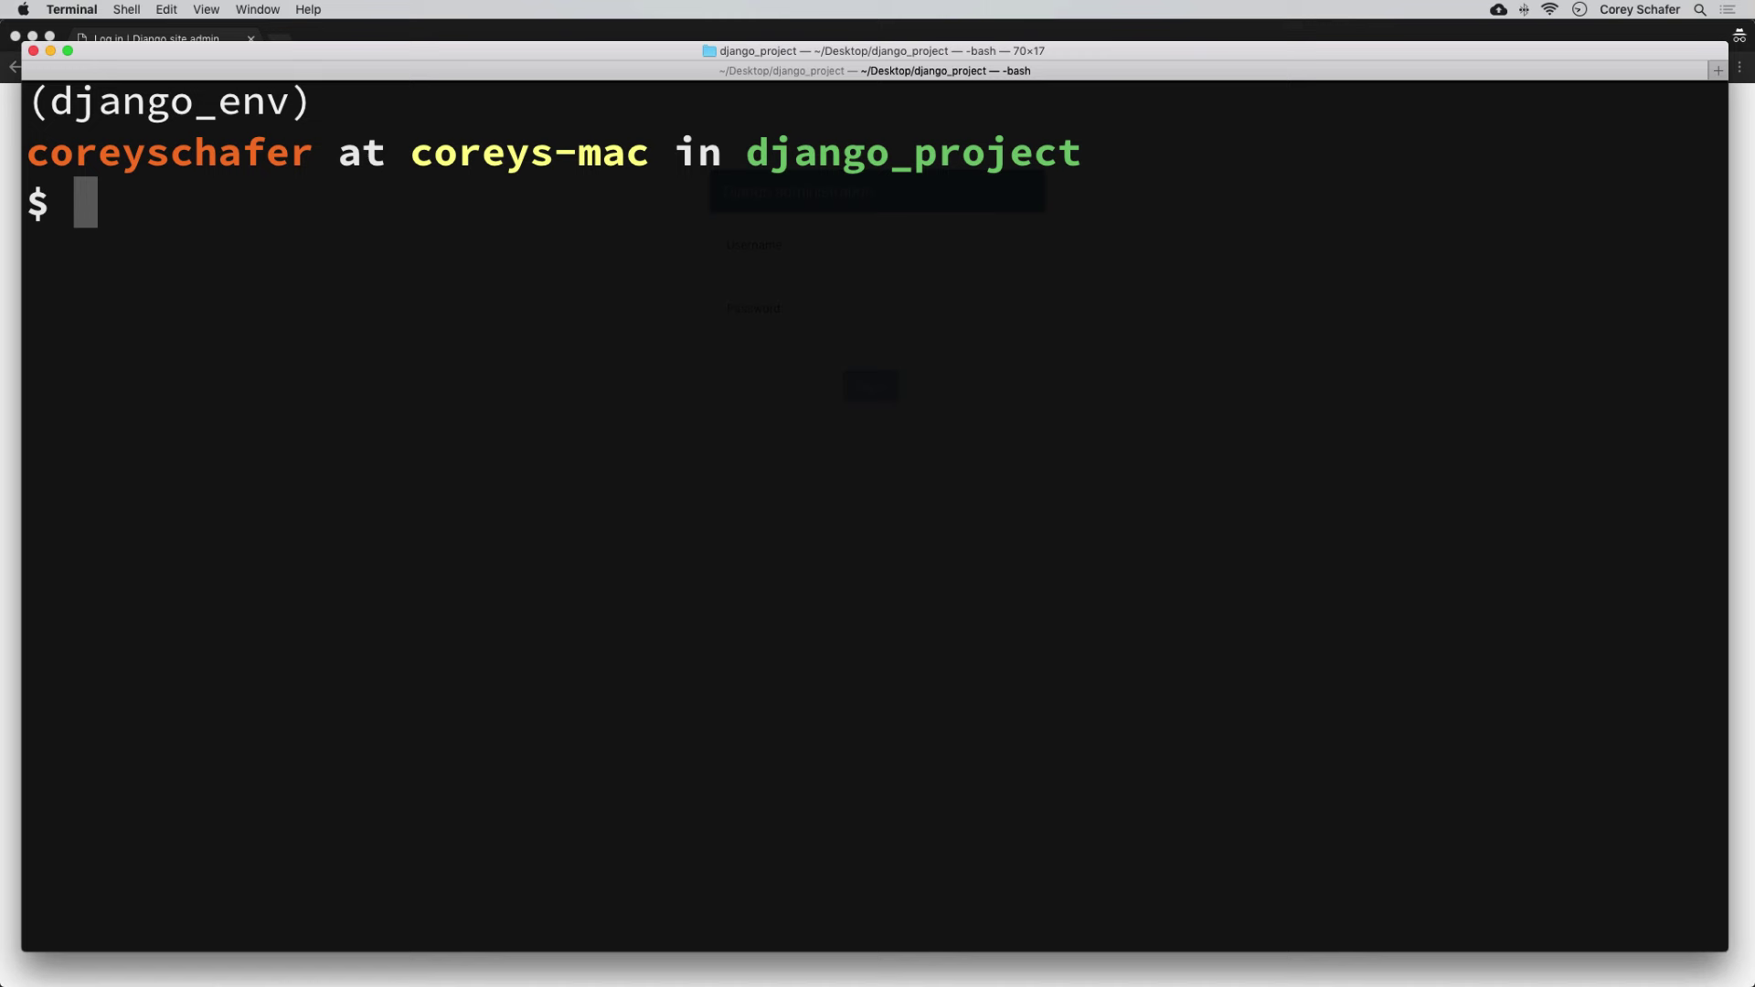
{"action": "type", "text": "python "}
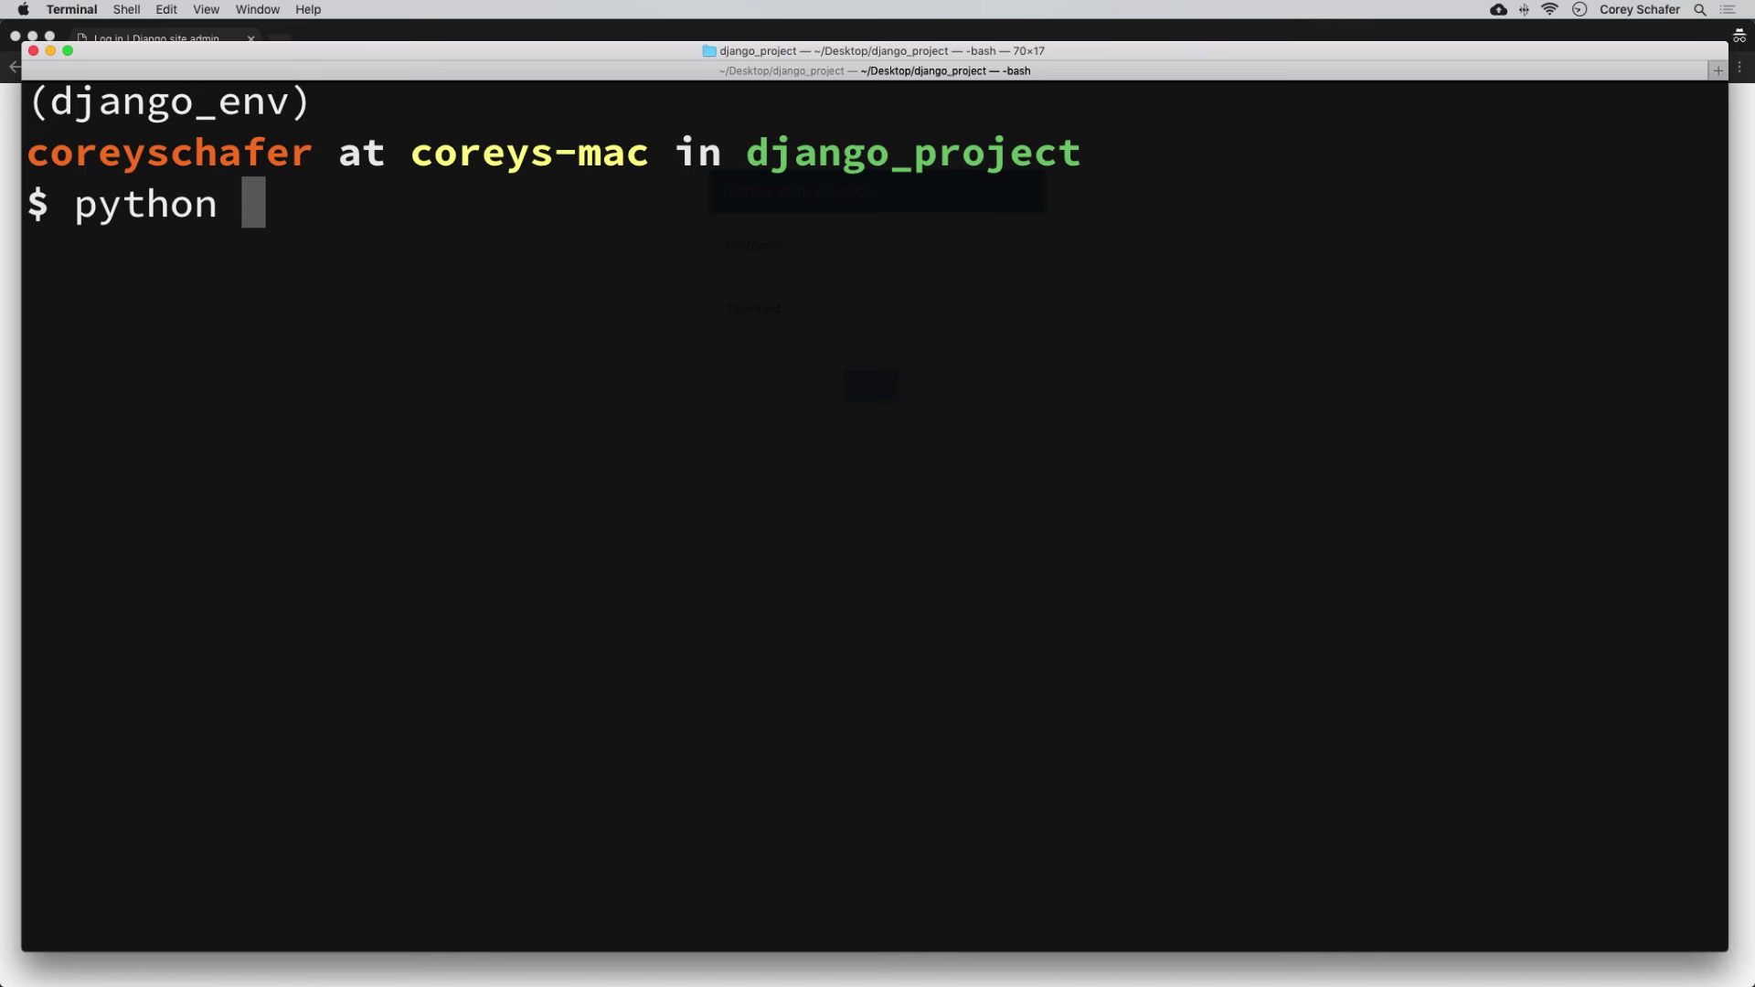
{"action": "type", "text": "manage.py "}
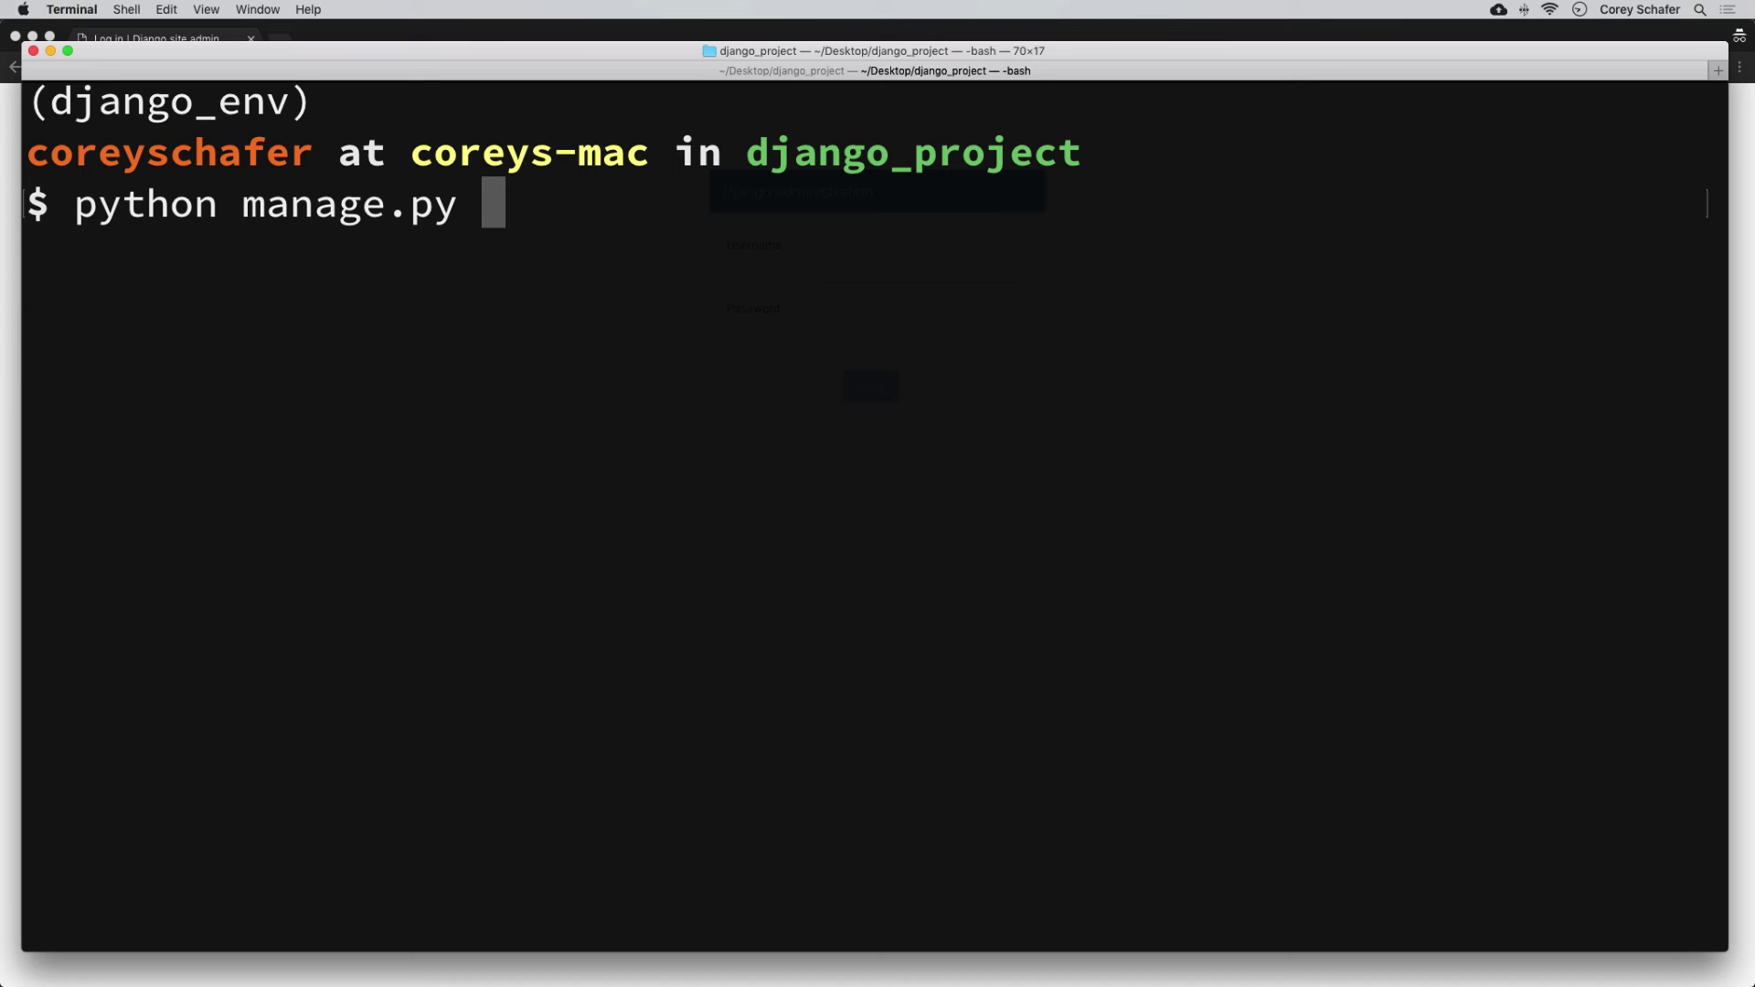
{"action": "type", "text": "creates"}
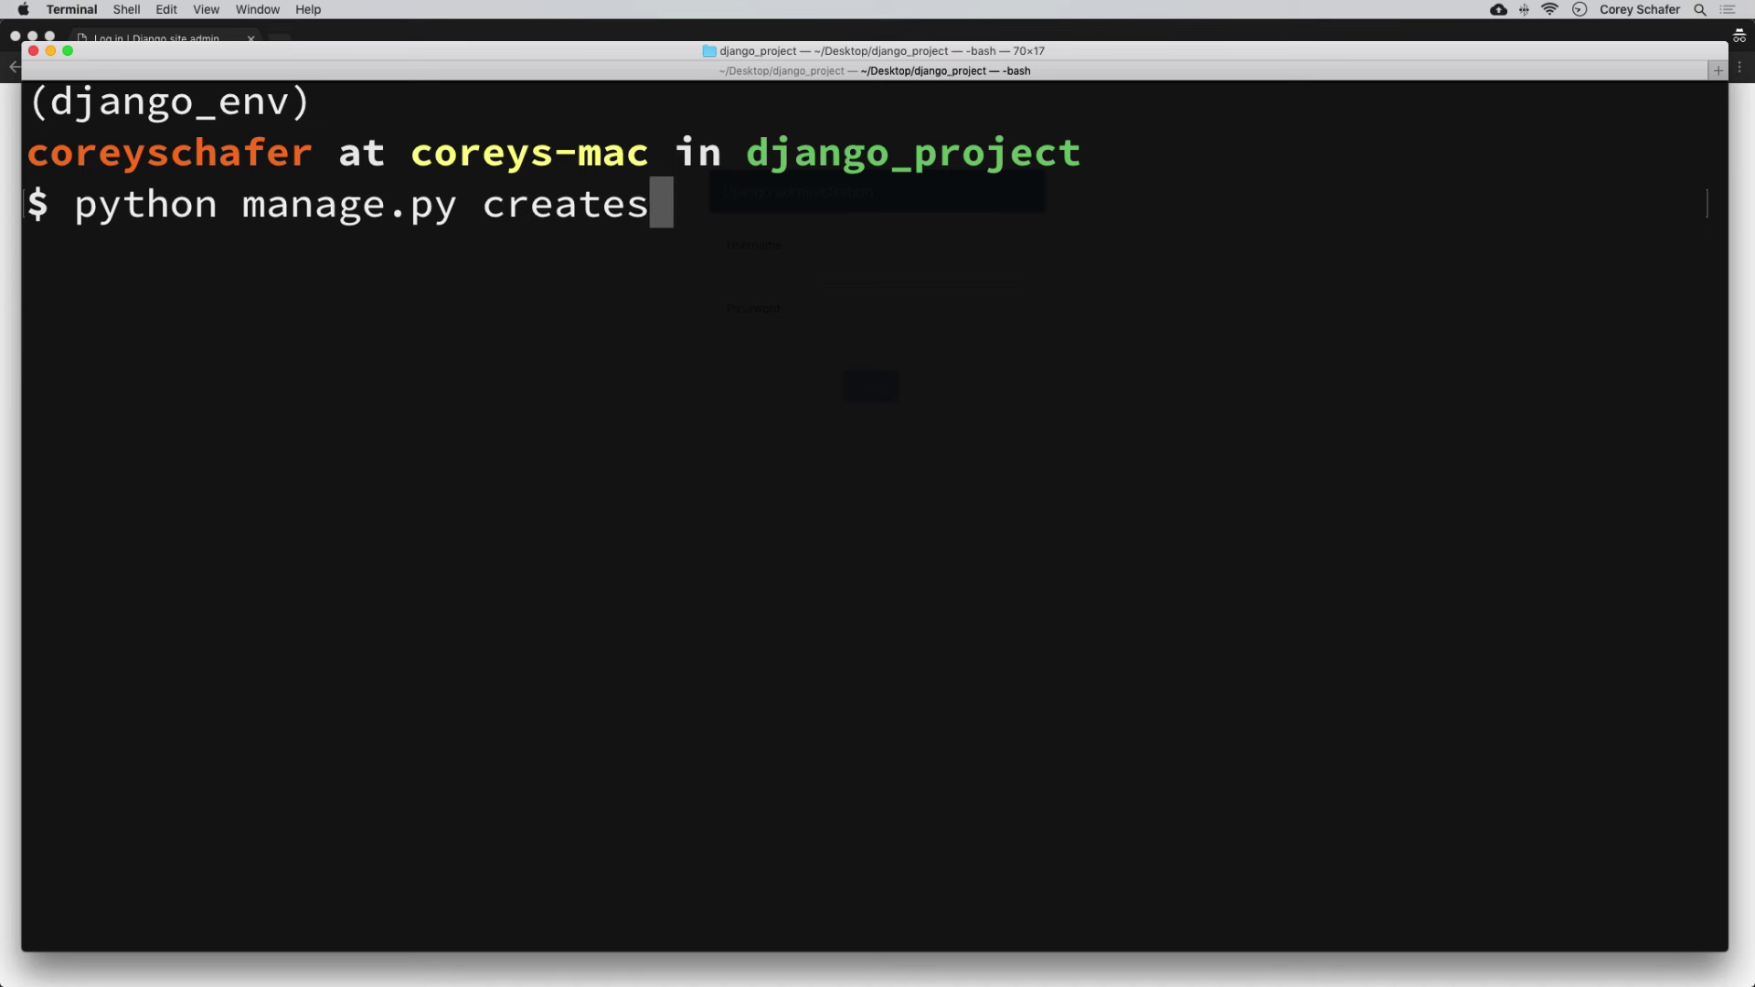
{"action": "type", "text": "uperuser"}
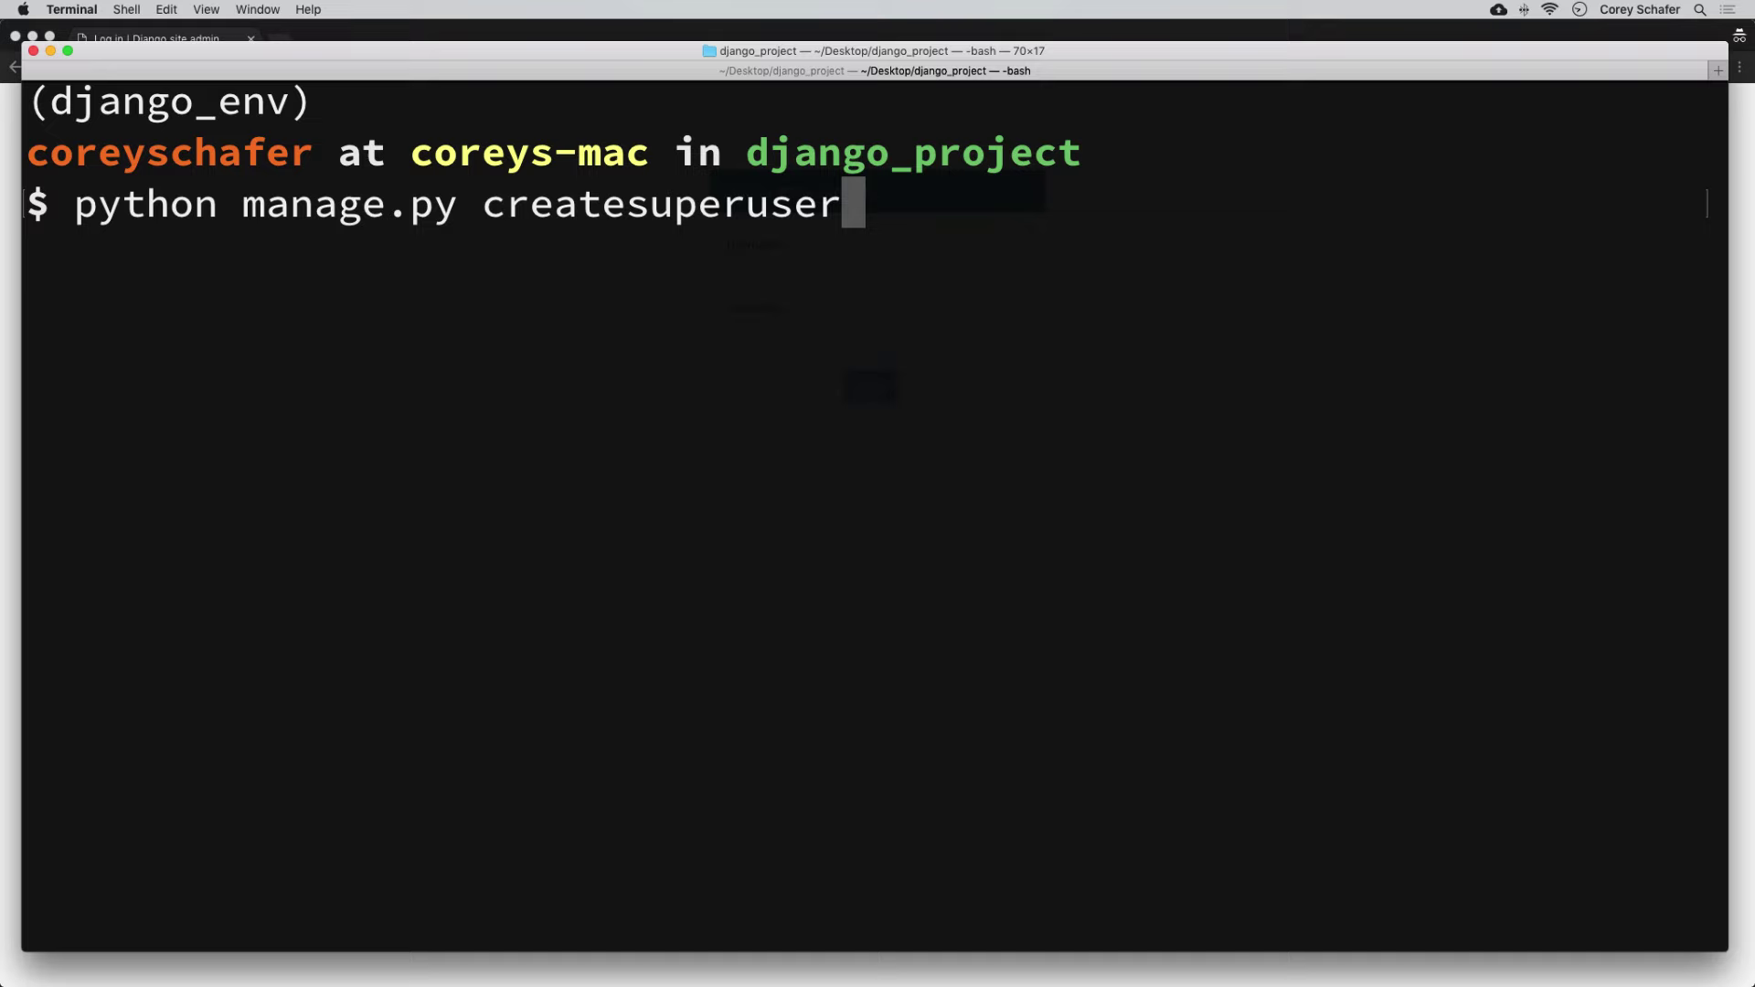
{"action": "key", "text": "Return"}
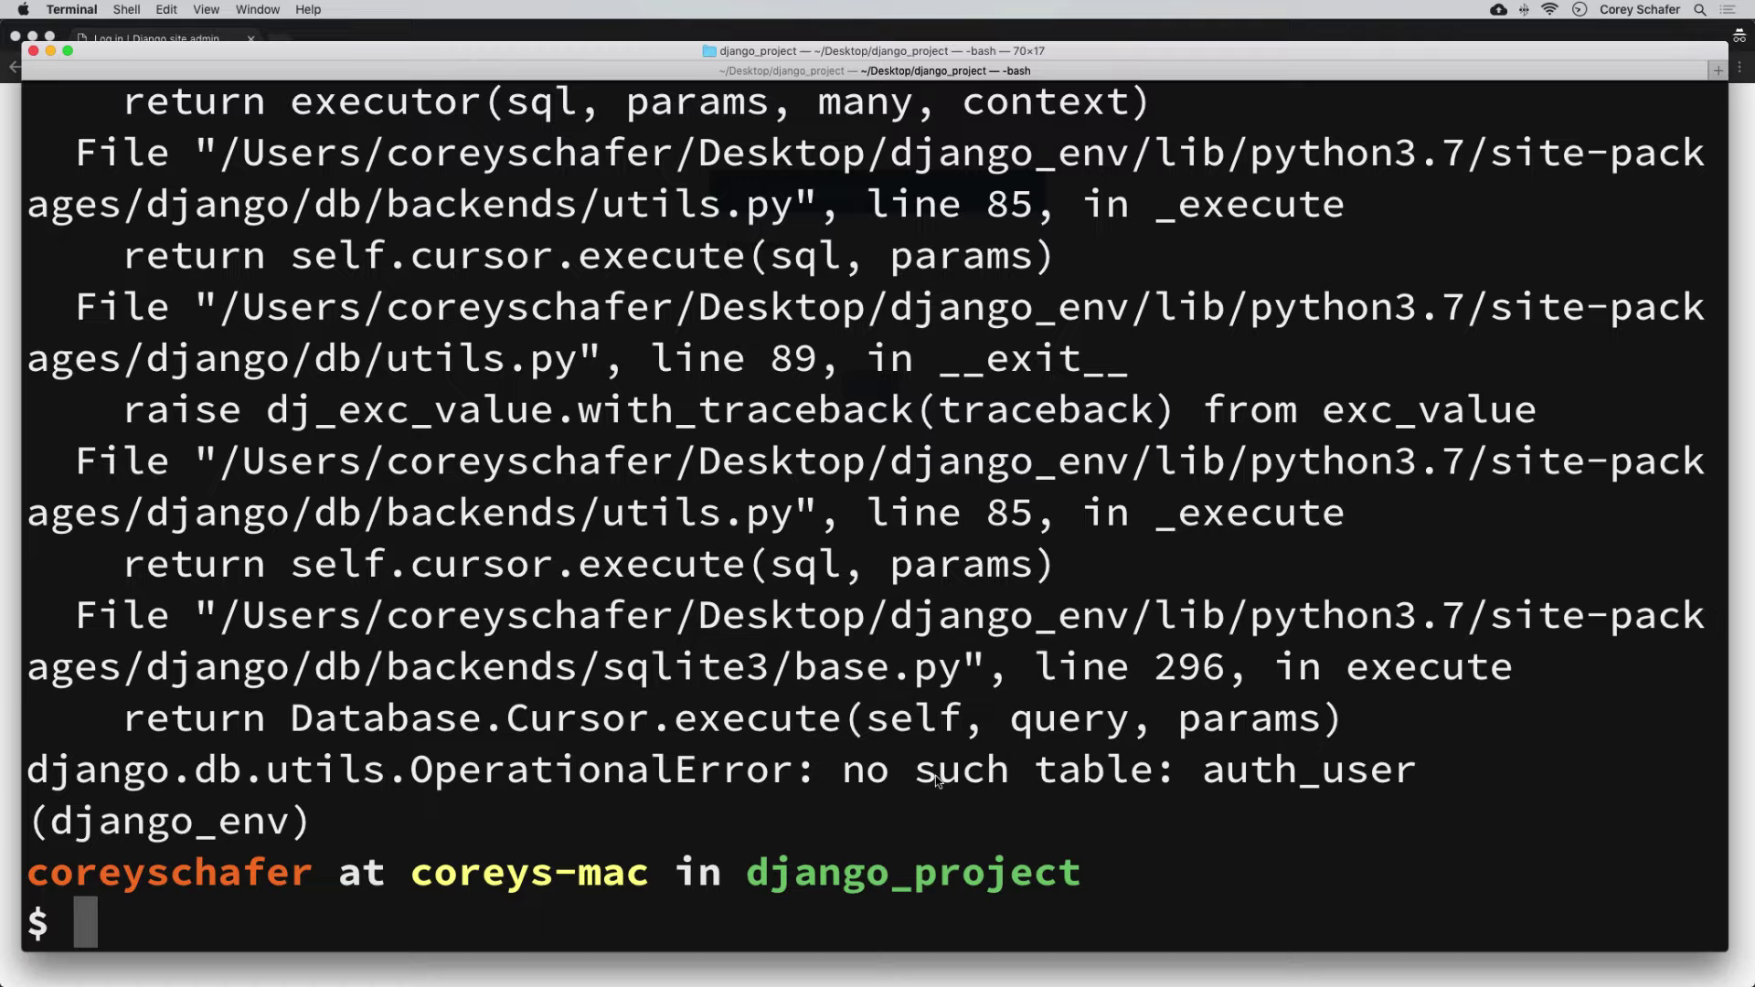
{"action": "scroll", "coordinate": [935, 775], "scroll_direction": "up", "scroll_amount": 5}
{"action": "scroll", "coordinate": [936, 774], "scroll_direction": "up", "scroll_amount": 5}
{"action": "scroll", "coordinate": [935, 775], "scroll_direction": "up", "scroll_amount": 5}
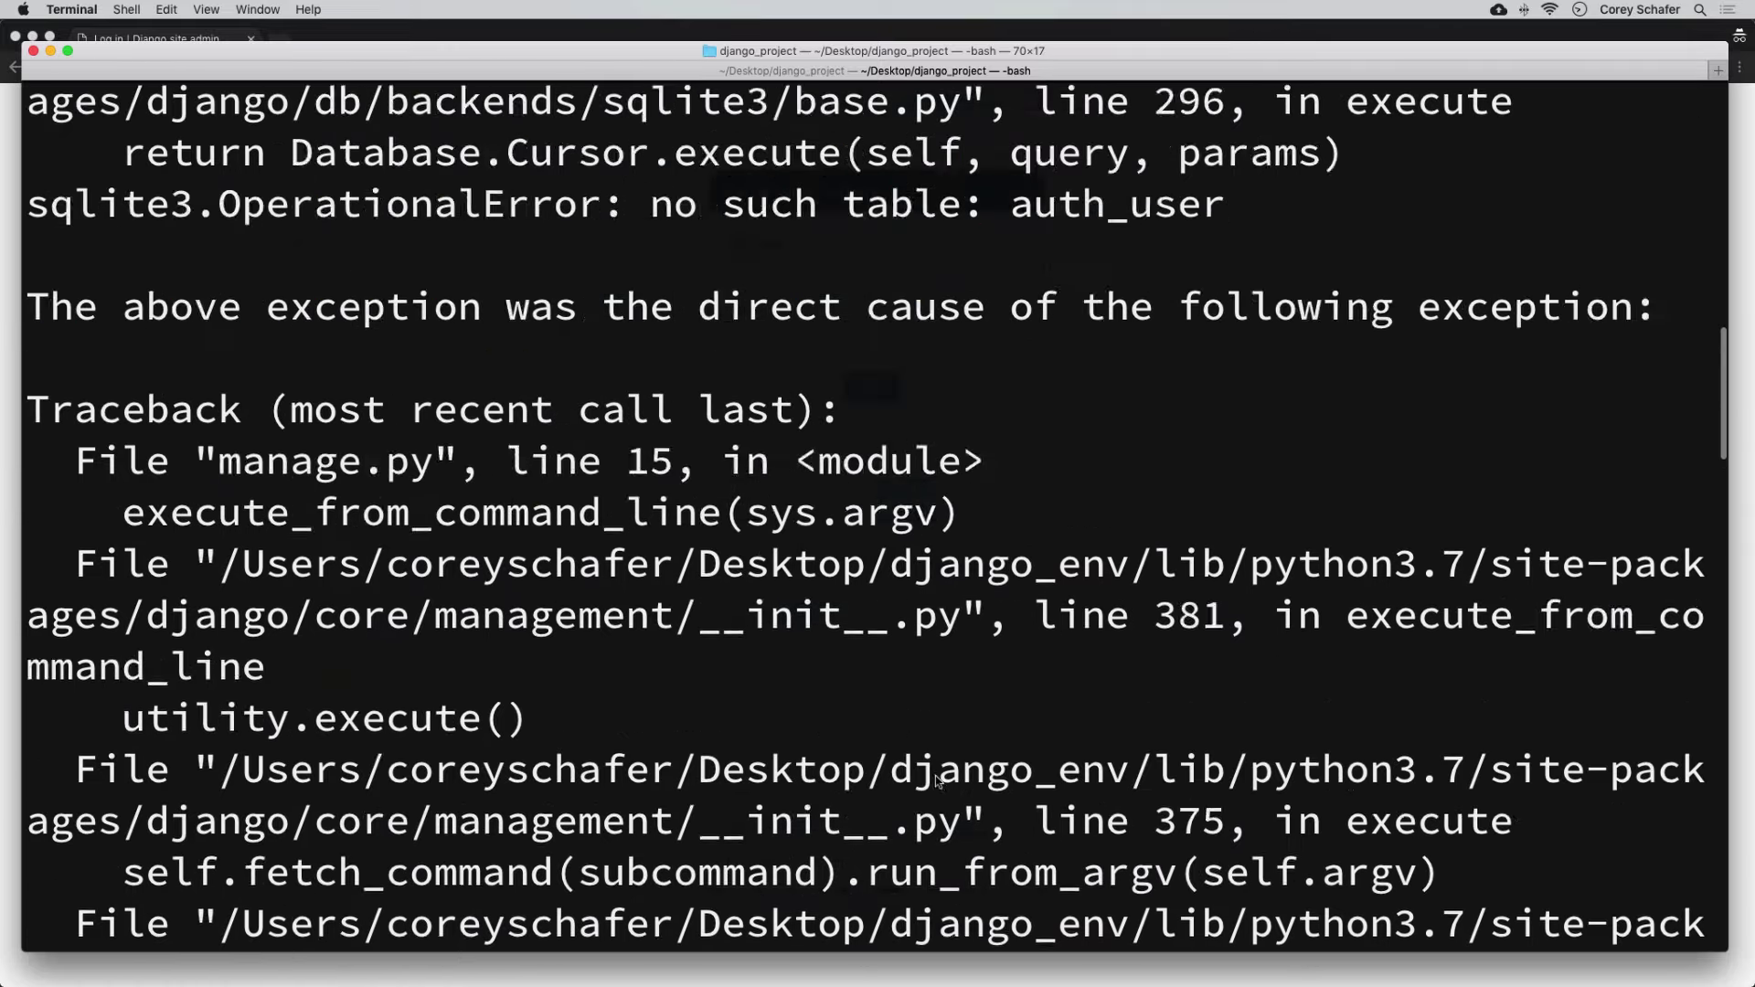
{"action": "scroll", "coordinate": [935, 776], "scroll_direction": "up", "scroll_amount": 5}
{"action": "scroll", "coordinate": [935, 774], "scroll_direction": "down", "scroll_amount": 10}
{"action": "scroll", "coordinate": [935, 775], "scroll_direction": "down", "scroll_amount": 10}
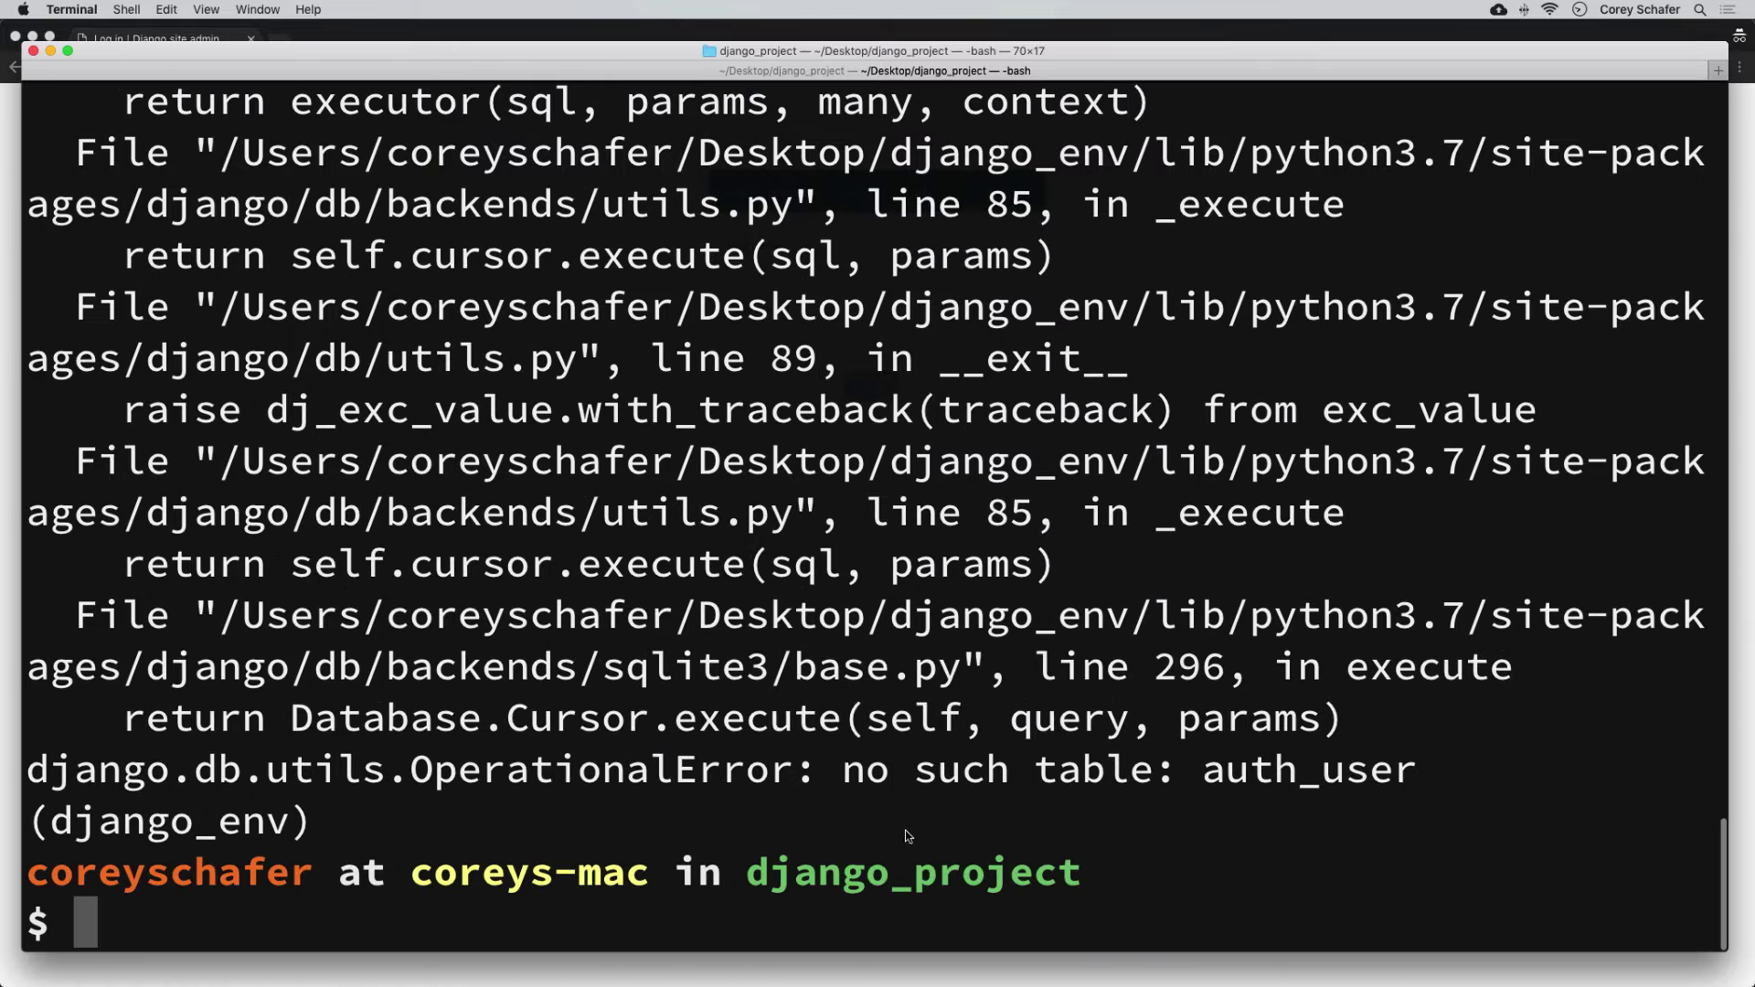
Highlight the OperationalError message and its missing table name, auth_user.
{"action": "left_click_drag", "start_coordinate": [842, 777], "coordinate": [1010, 786]}
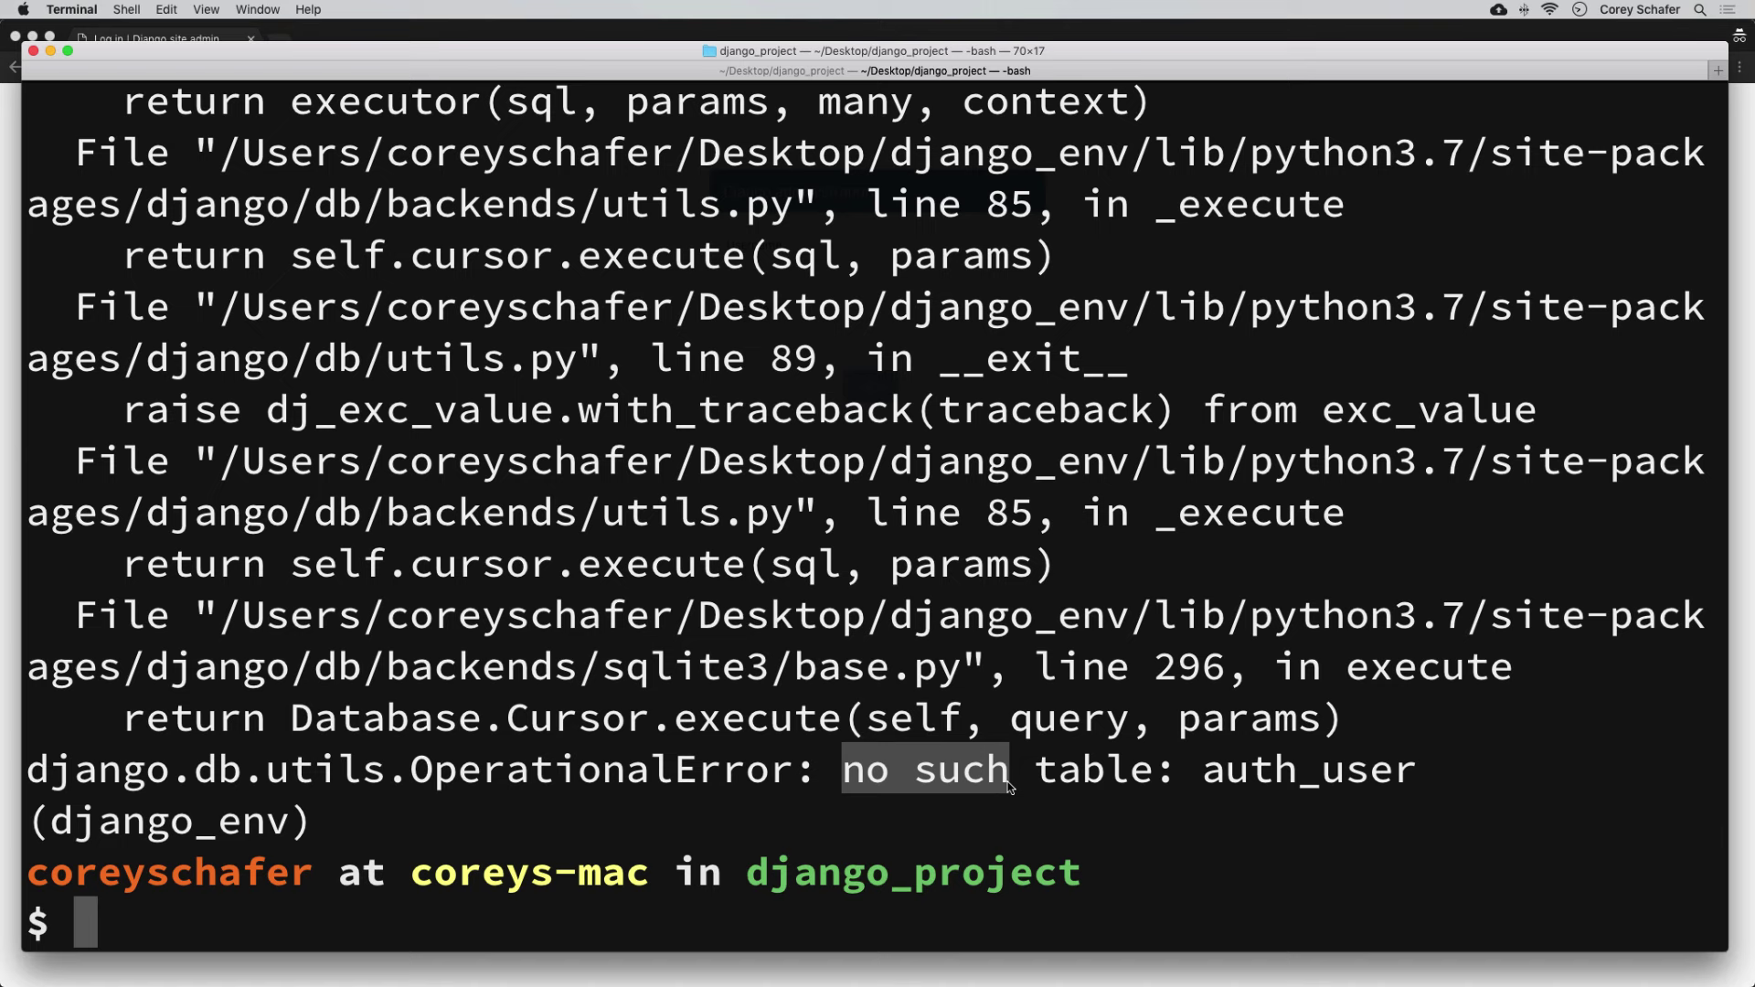
{"action": "left_click_drag", "start_coordinate": [411, 776], "coordinate": [1429, 786]}
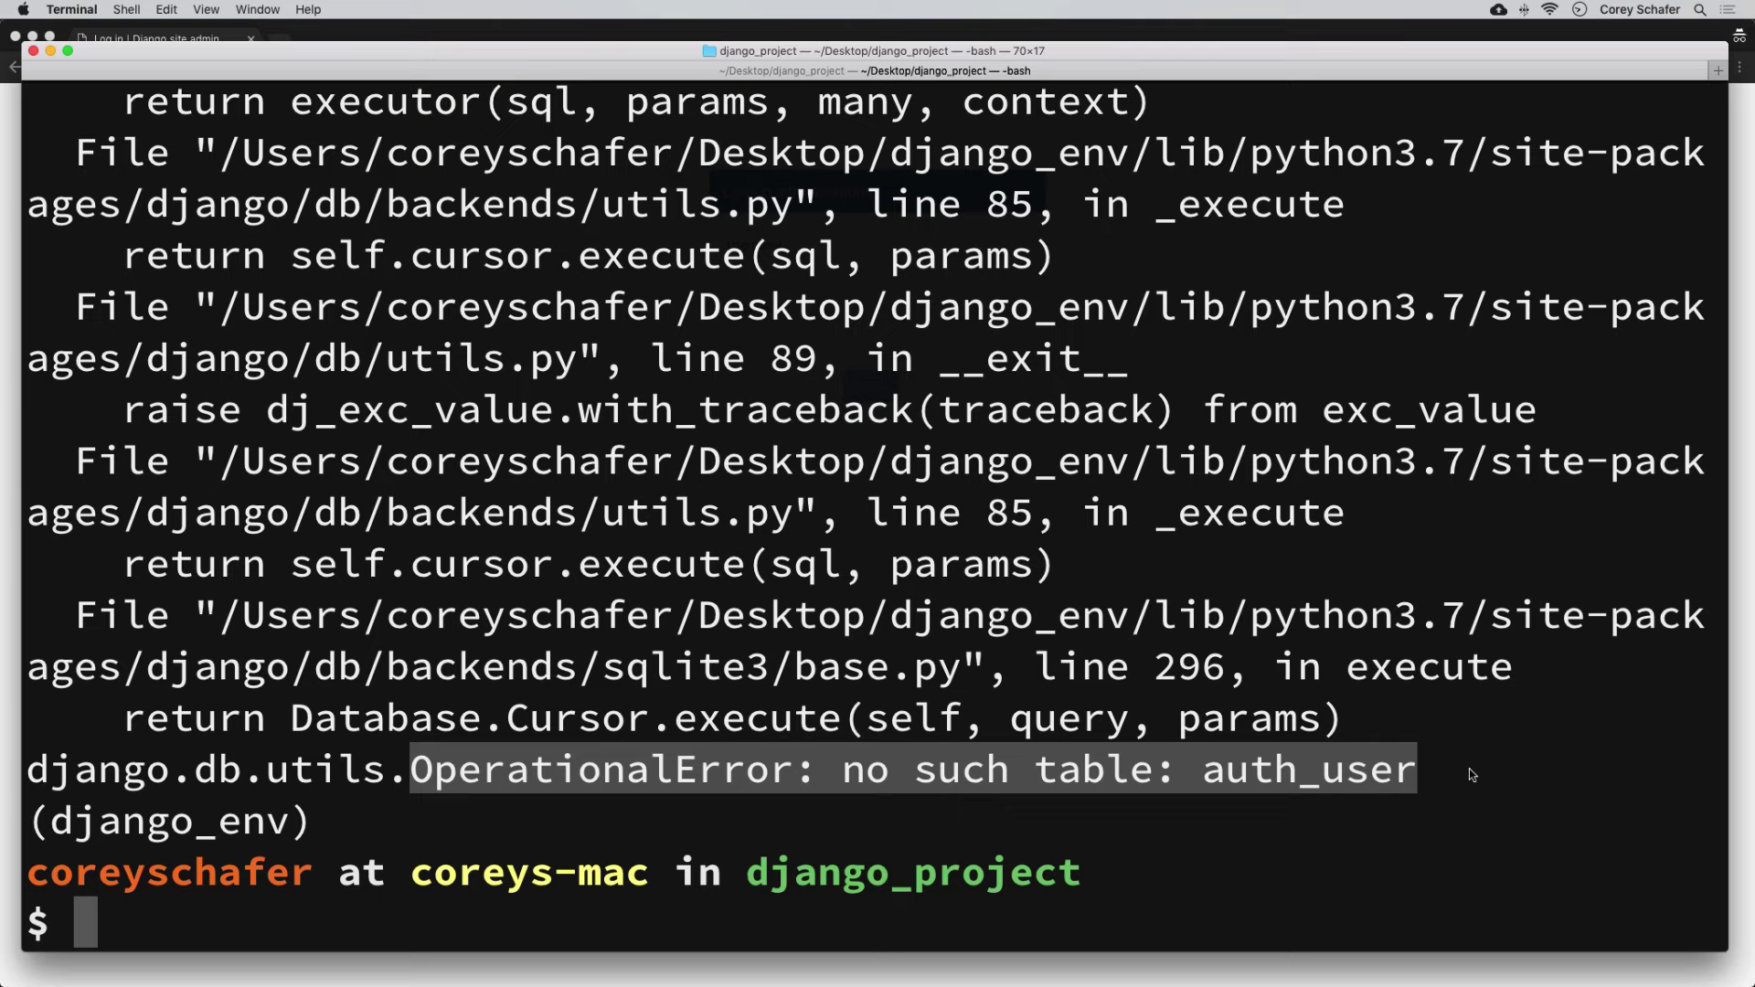
{"action": "scroll", "coordinate": [1471, 768], "scroll_direction": "up", "scroll_amount": 1}
{"action": "scroll", "coordinate": [1427, 767], "scroll_direction": "down", "scroll_amount": 1}
{"action": "double_click", "coordinate": [1302, 772]}
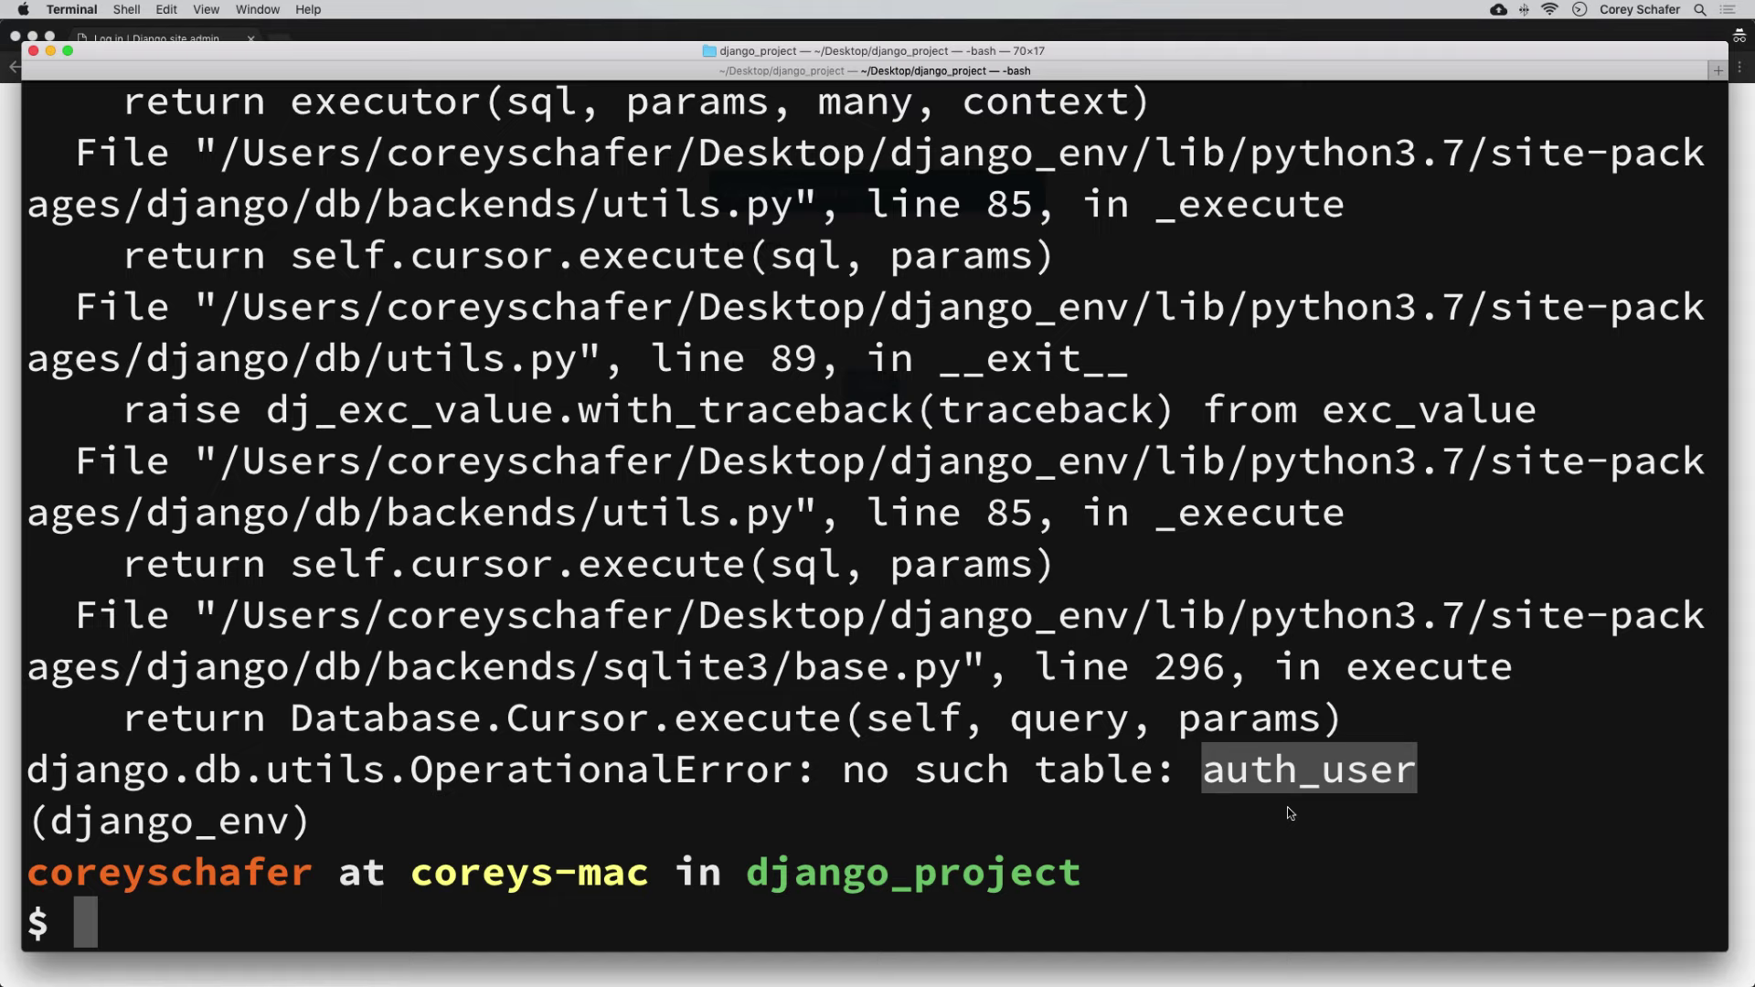
Run makemigrations, which reports no changes, then run migrate to create all tables.
{"action": "key", "text": "super+k"}
{"action": "key", "text": "Return"}
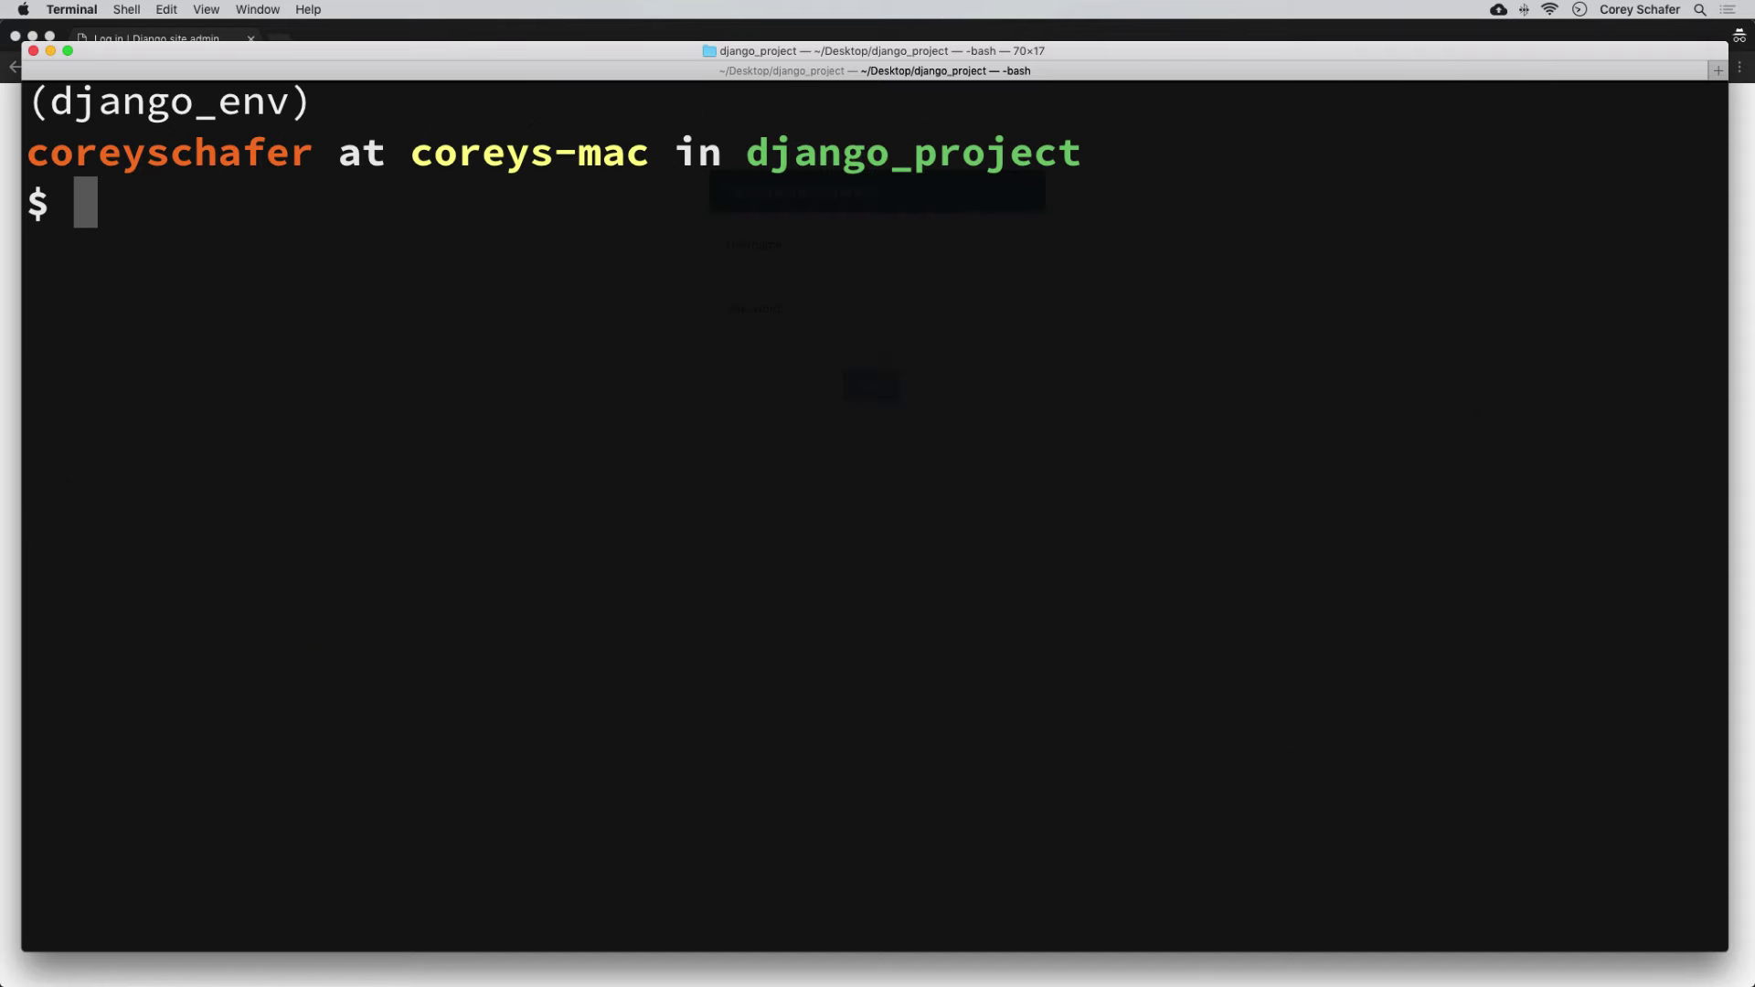
{"action": "type", "text": "python"}
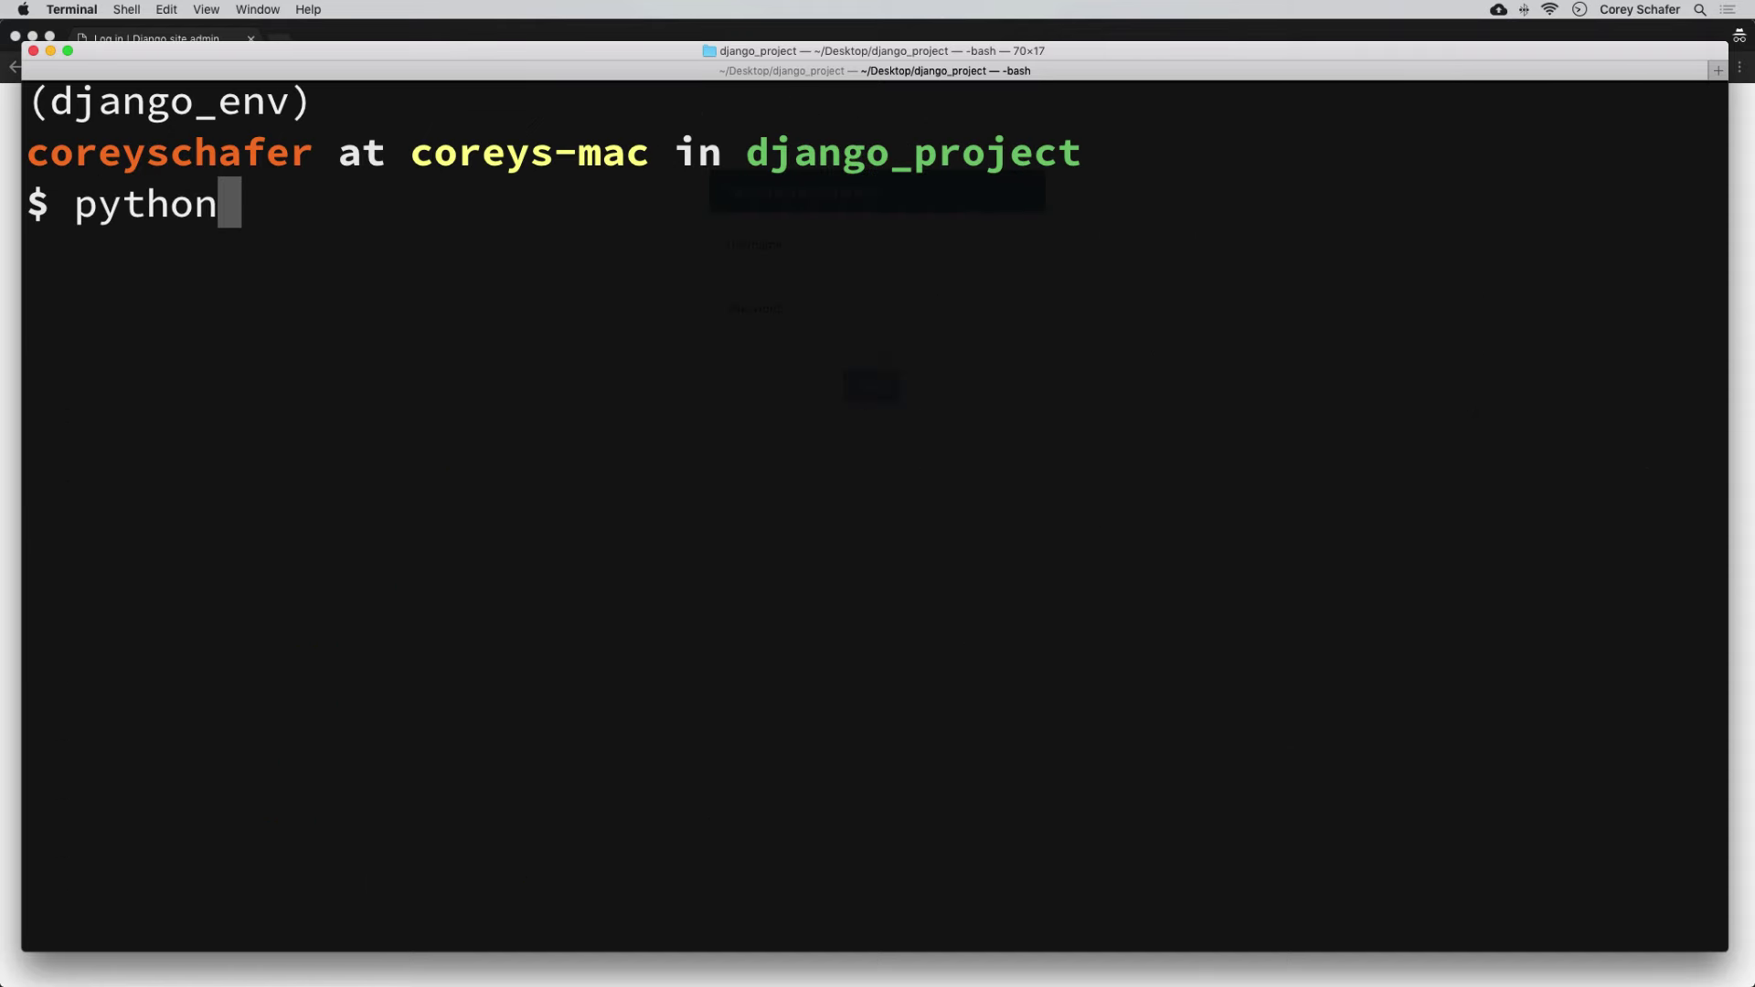
{"action": "type", "text": " manage.py "}
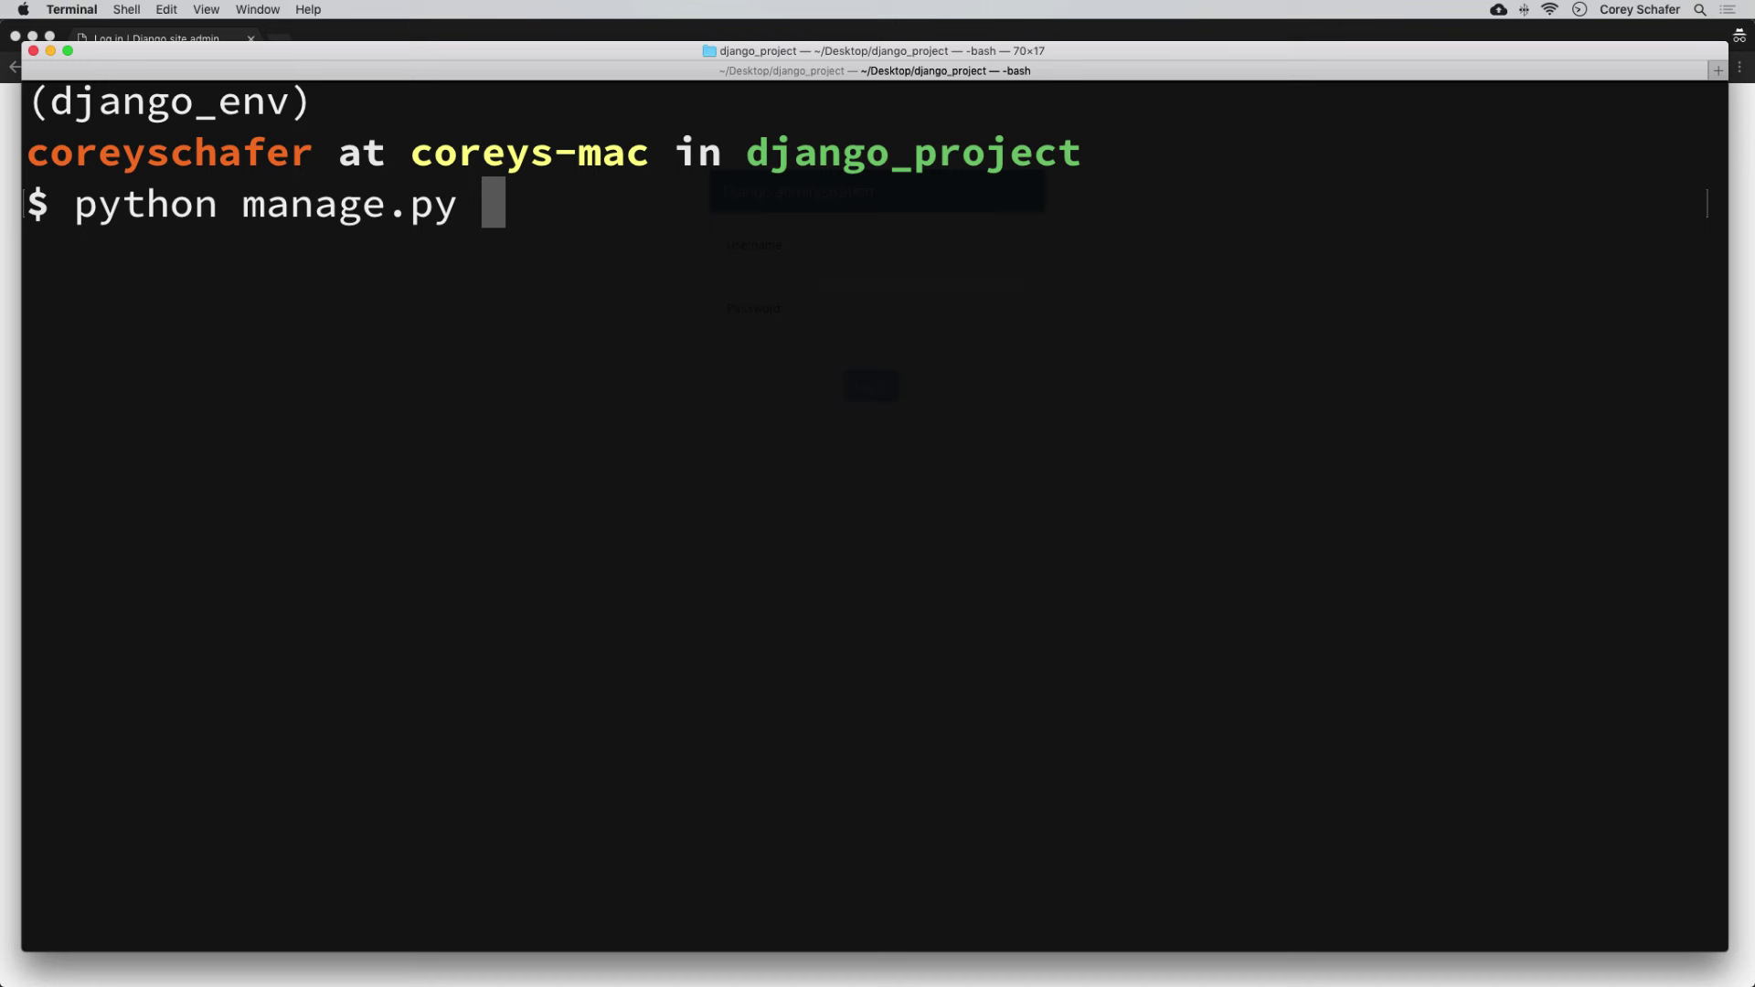
{"action": "type", "text": "makemigration"}
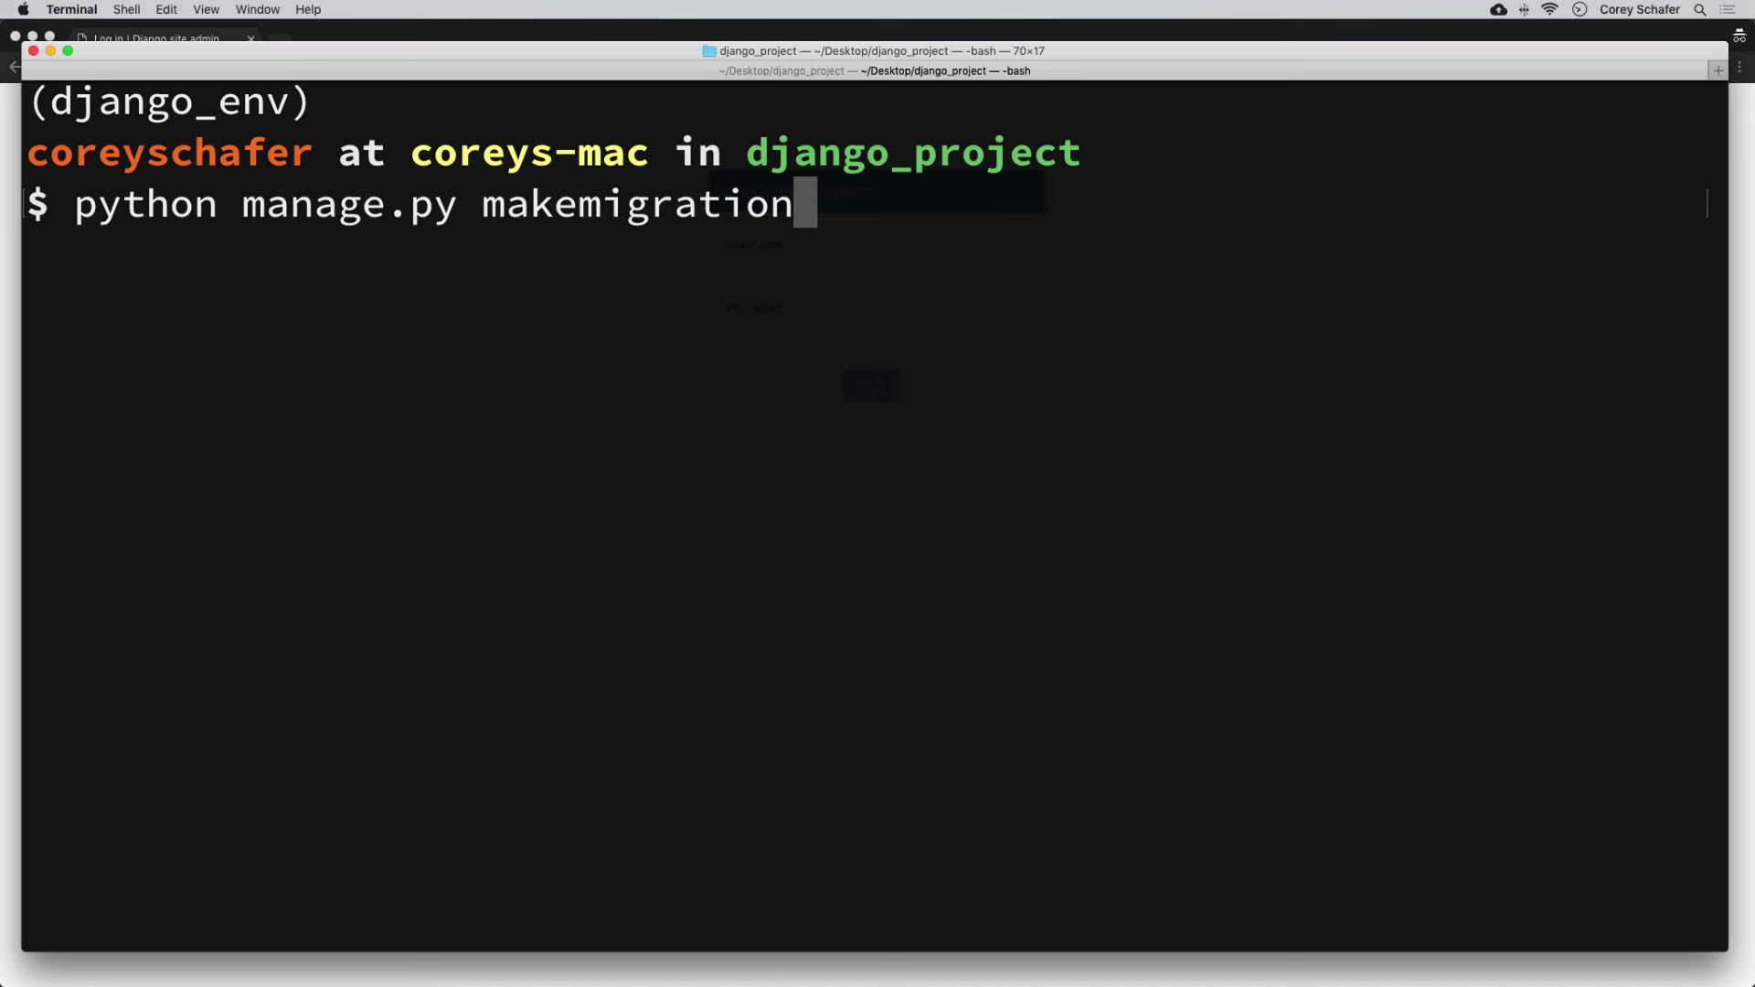
{"action": "type", "text": "s"}
{"action": "key", "text": "Return"}
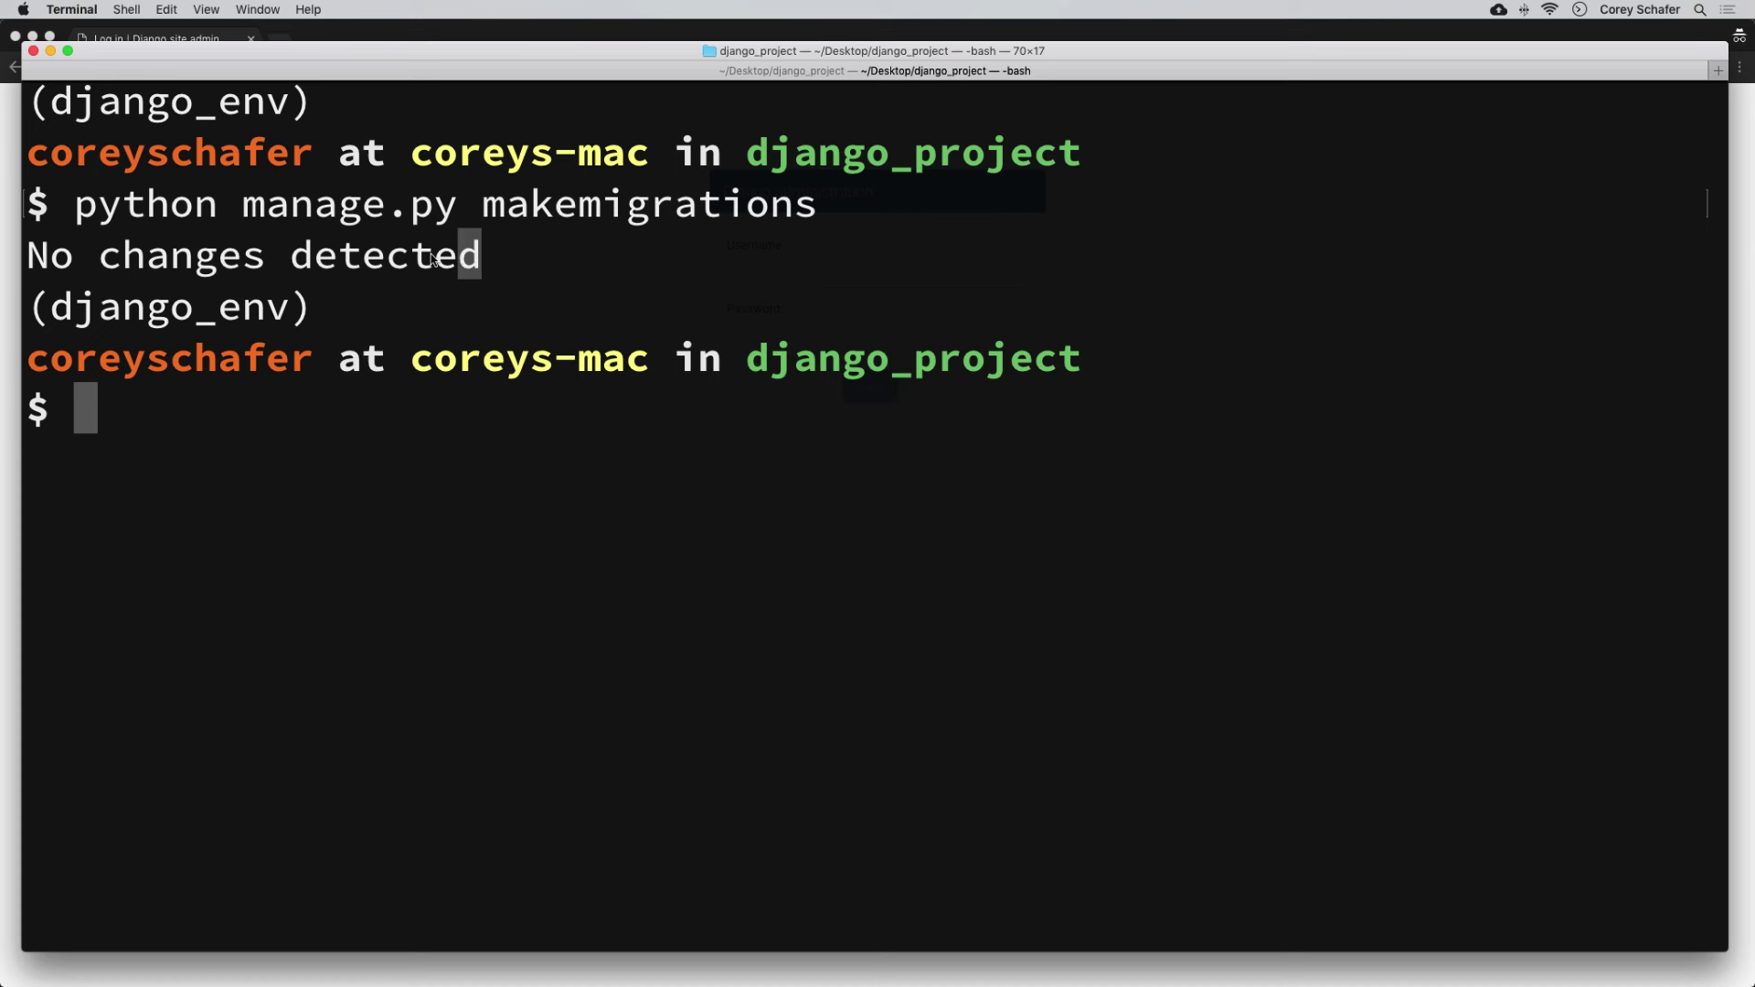
{"action": "left_click_drag", "start_coordinate": [481, 256], "coordinate": [21, 268]}
{"action": "left_click", "coordinate": [865, 479]}
{"action": "type", "text": "pytho"}
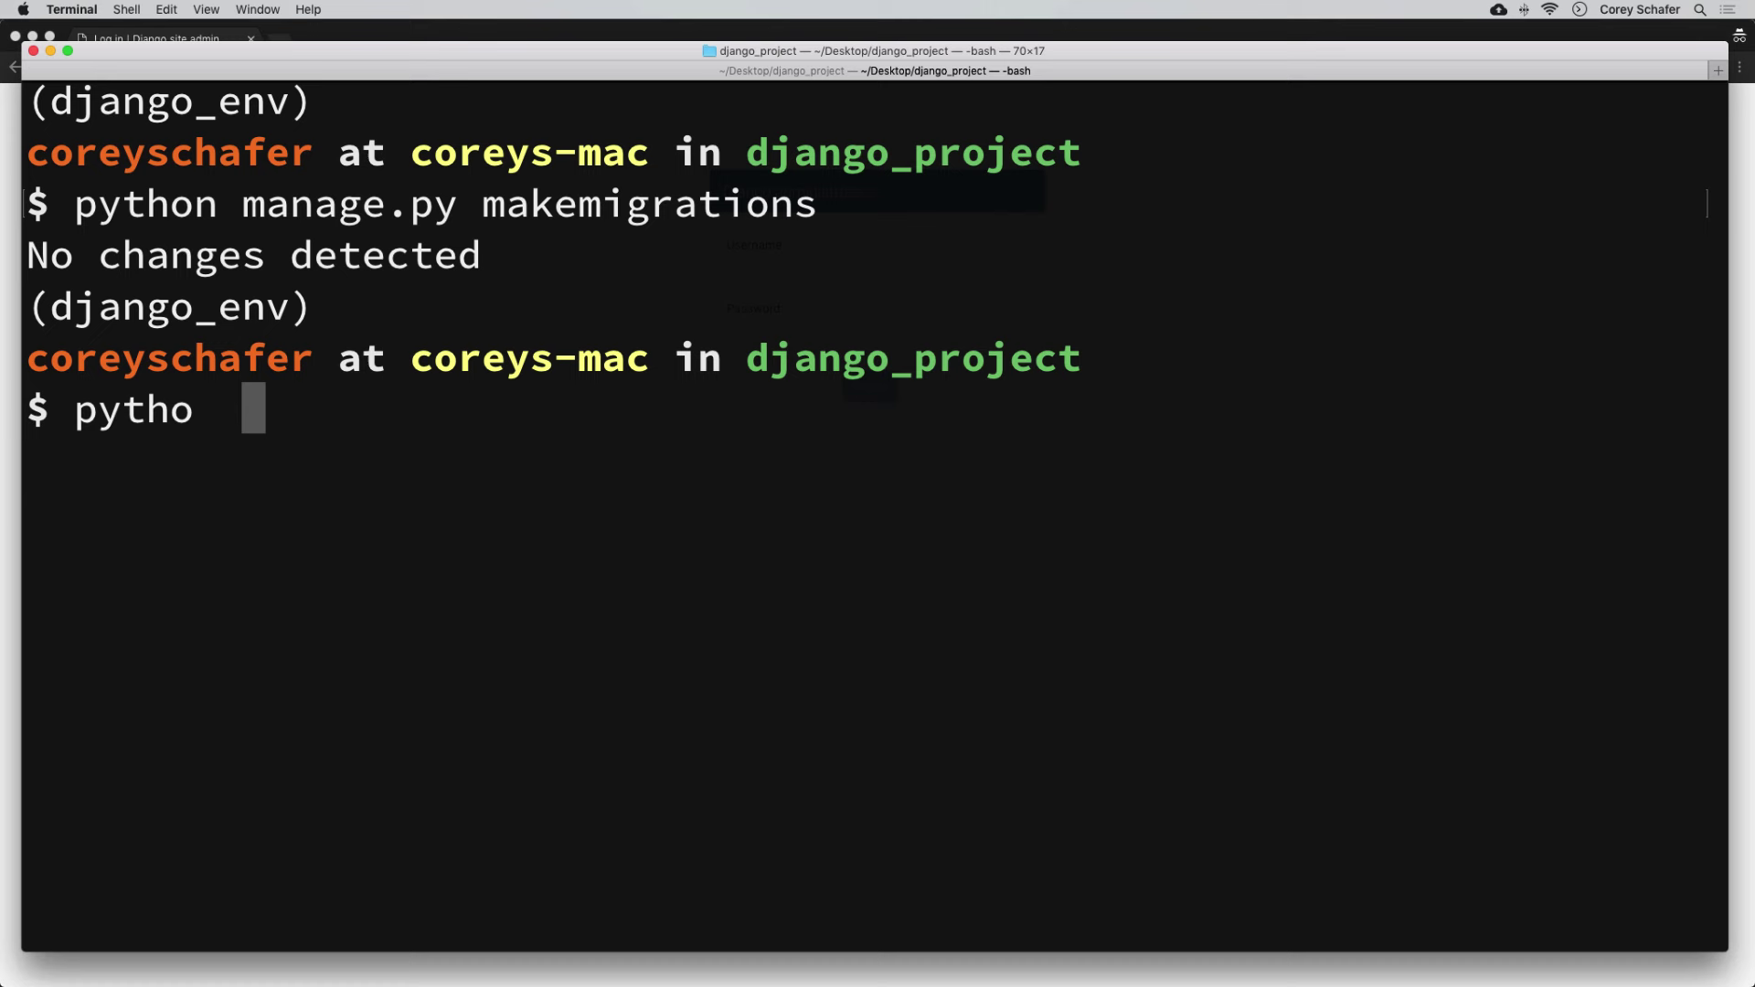
{"action": "key", "text": "BackSpace"}
{"action": "type", "text": "n manage.py "}
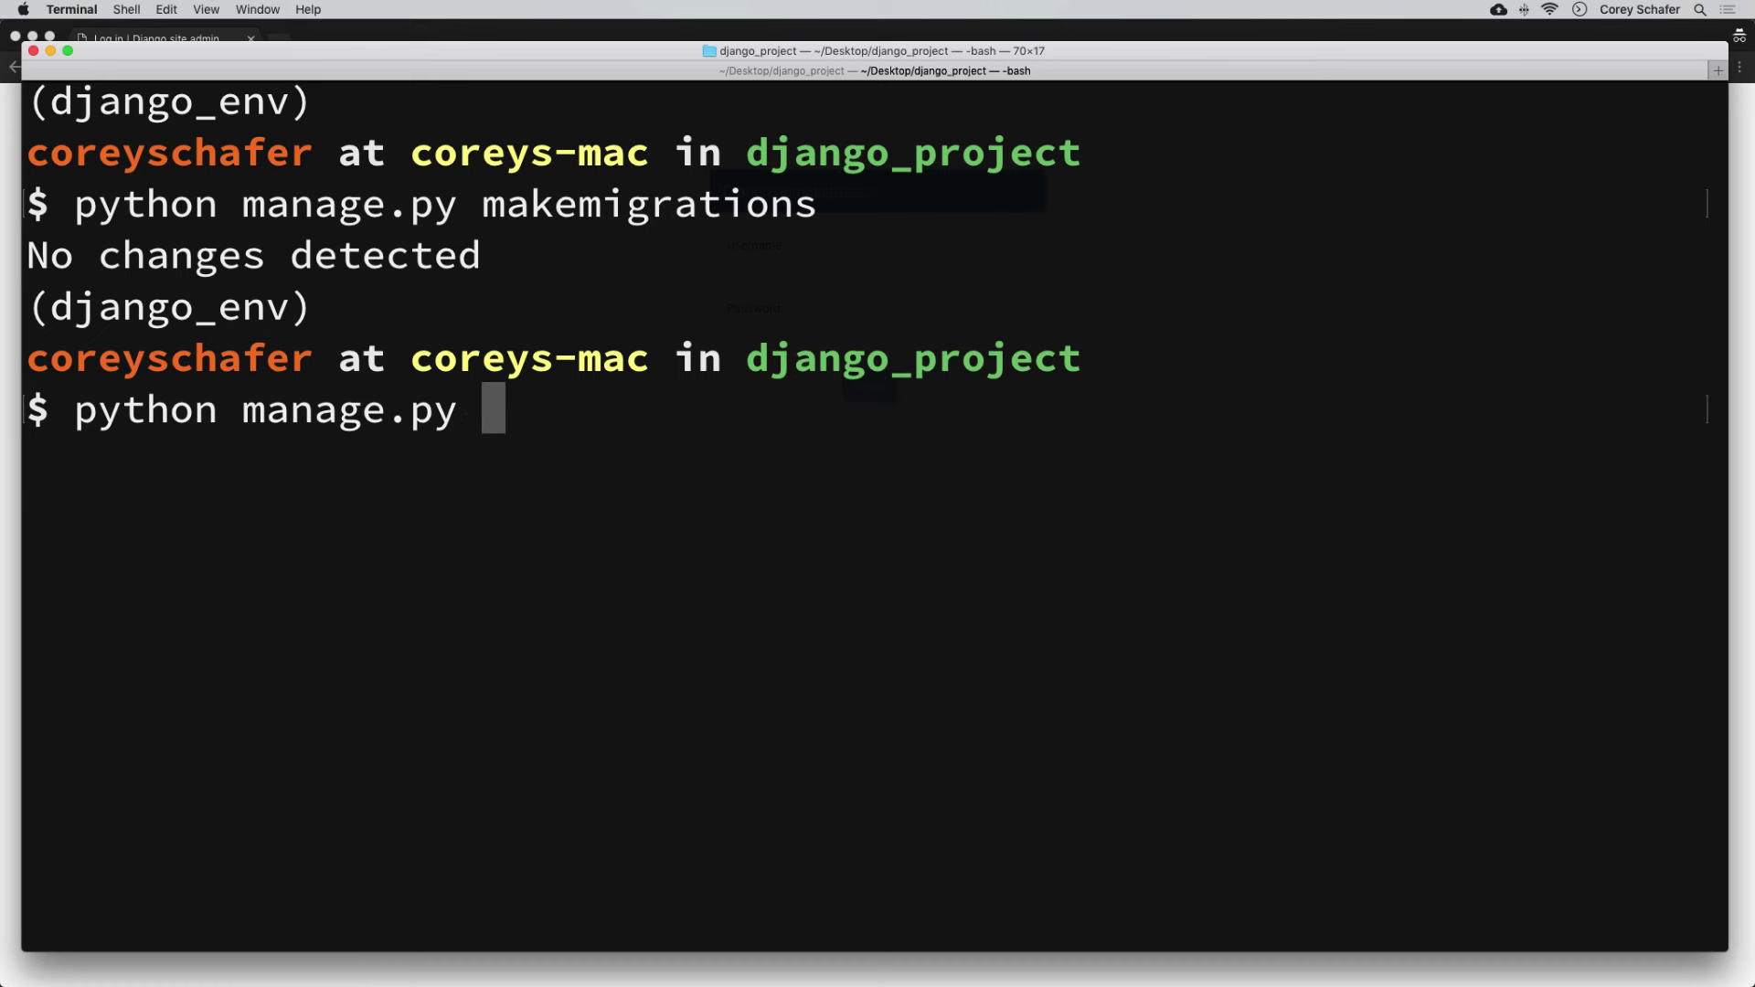
{"action": "type", "text": "migrate"}
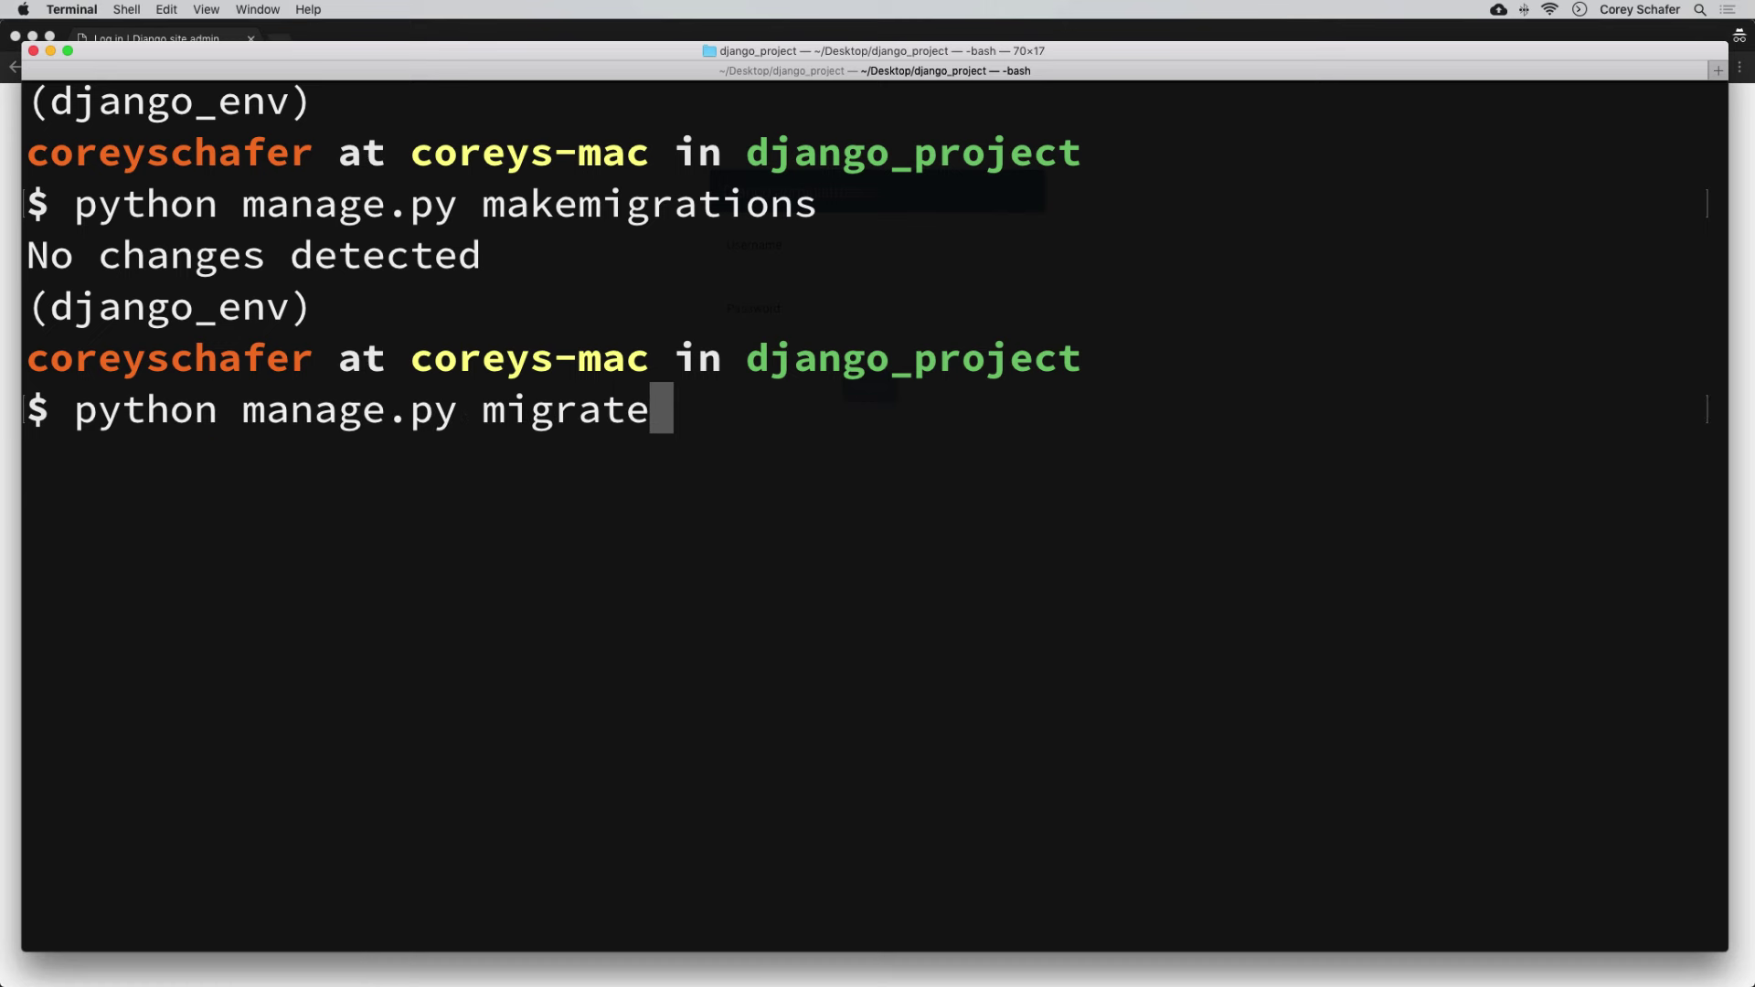
{"action": "key", "text": "Return"}
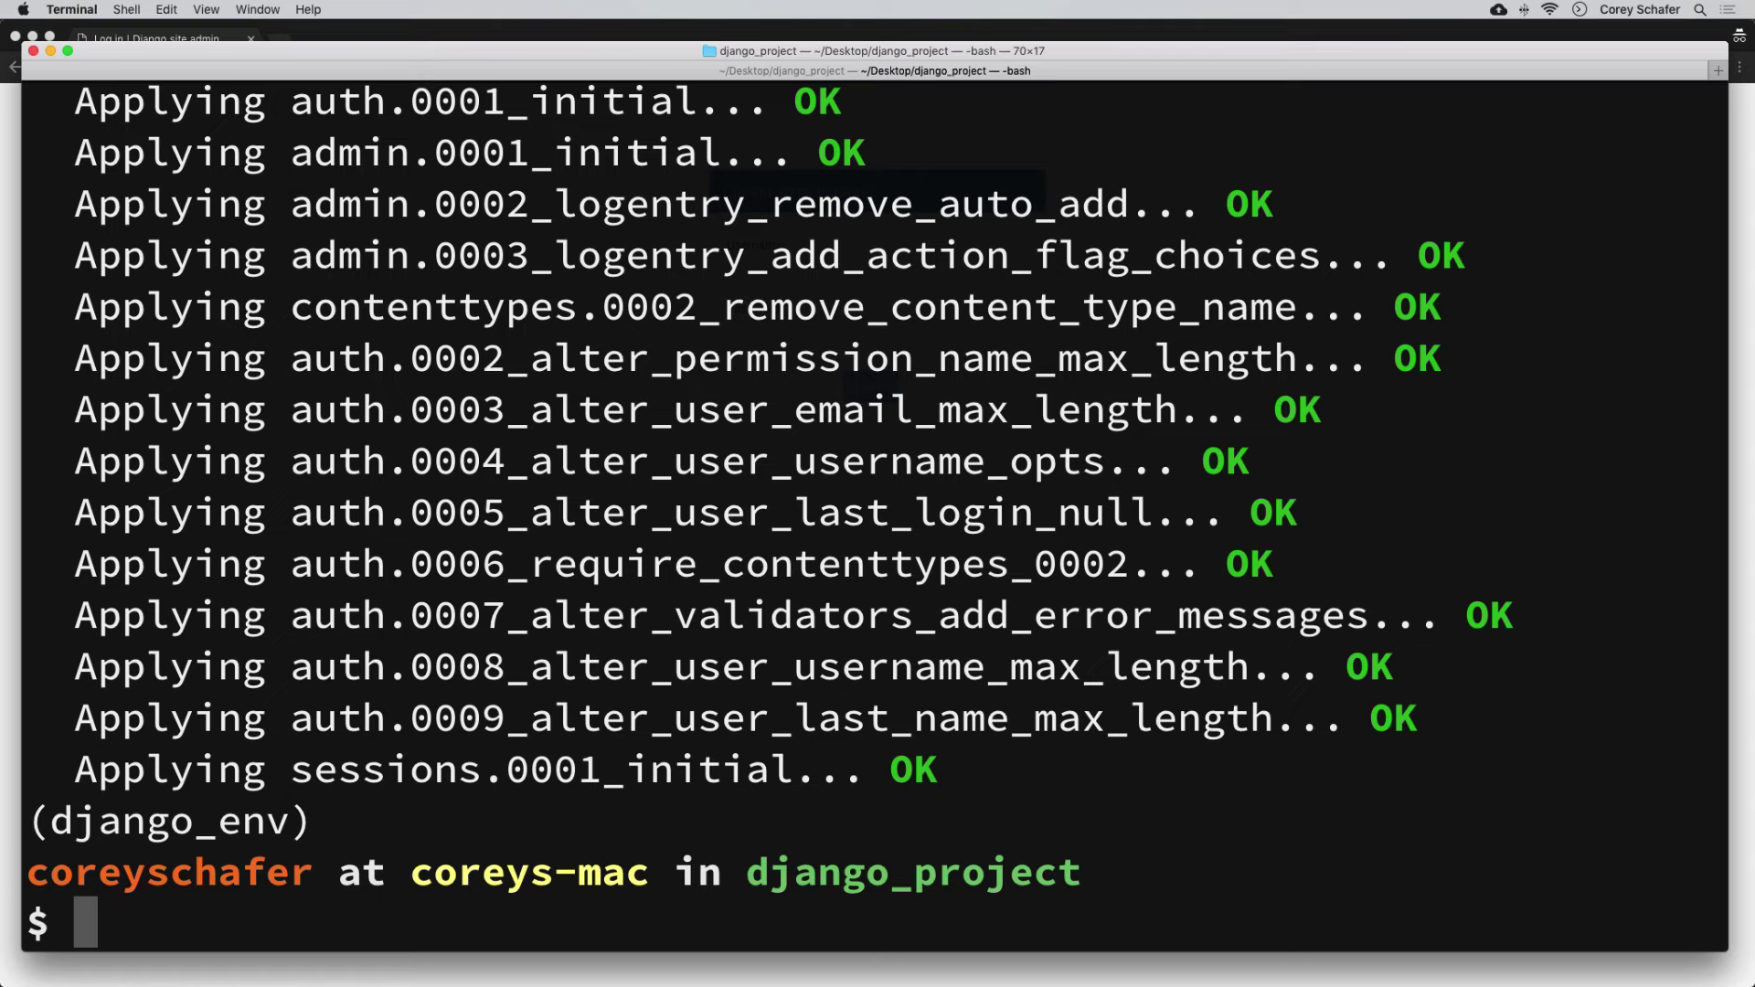
Rerun createsuperuser from history, entering username CoreyMS, an email and a confirmed password.
{"action": "key", "text": "ctrl+l"}
{"action": "key", "text": "Up"}
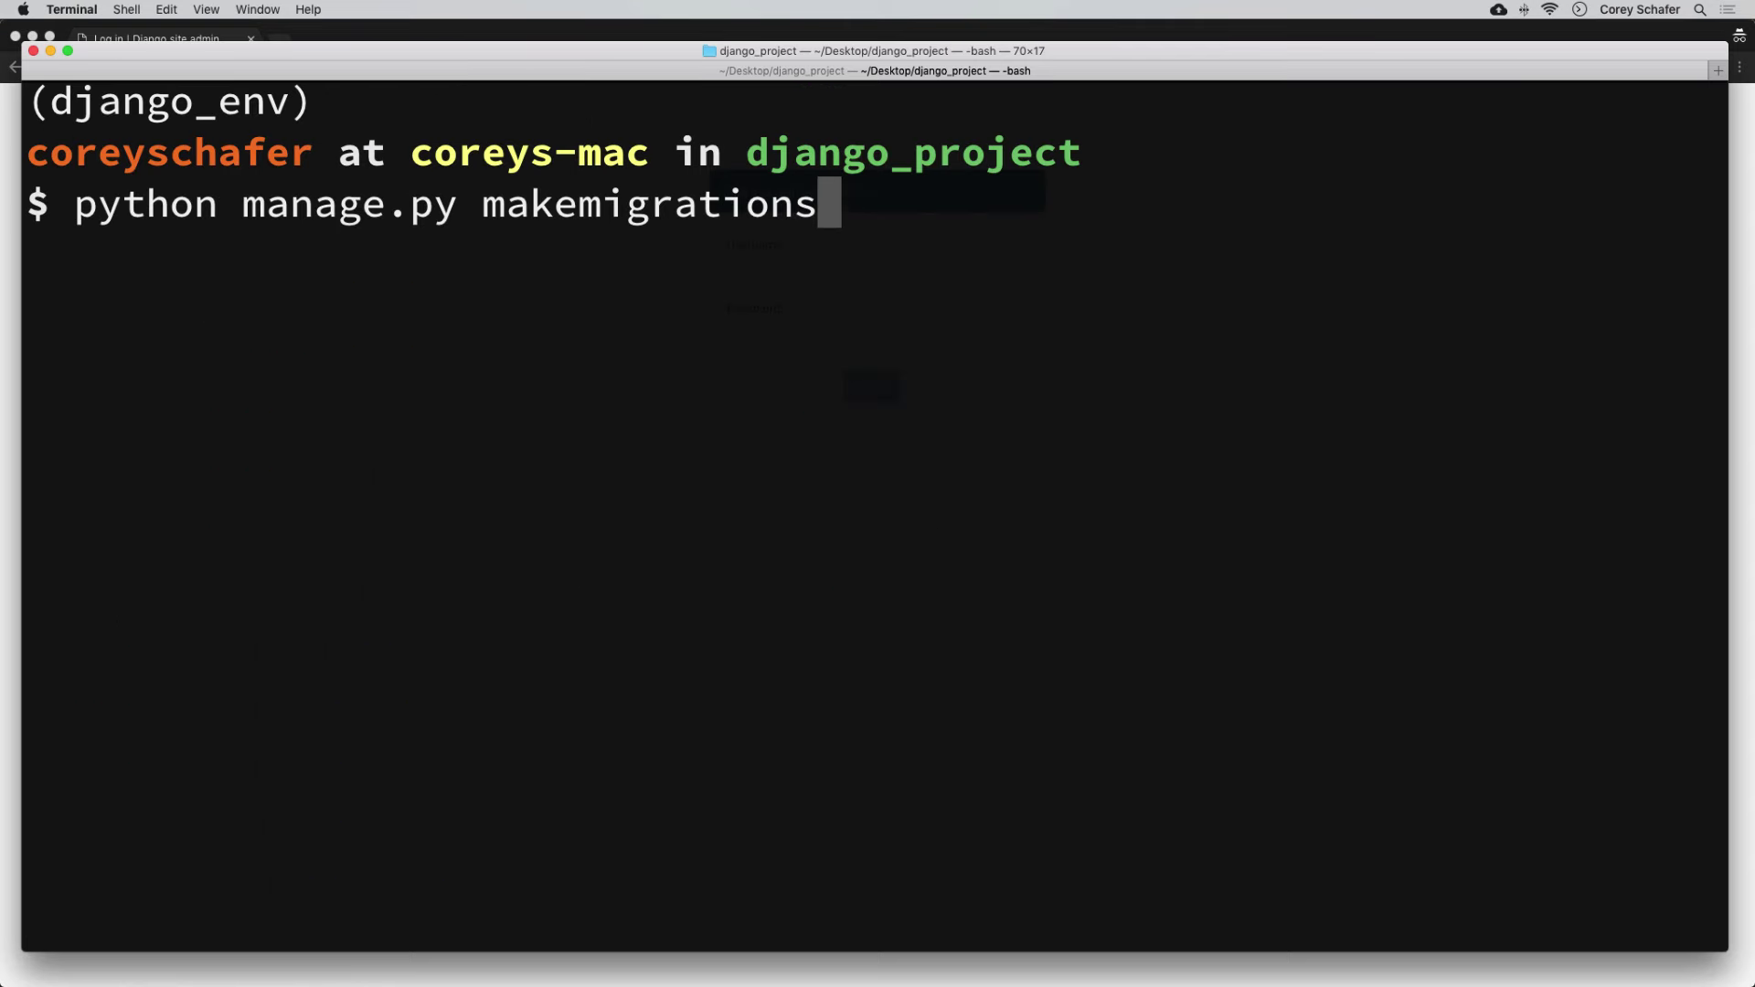
{"action": "key", "text": "Up"}
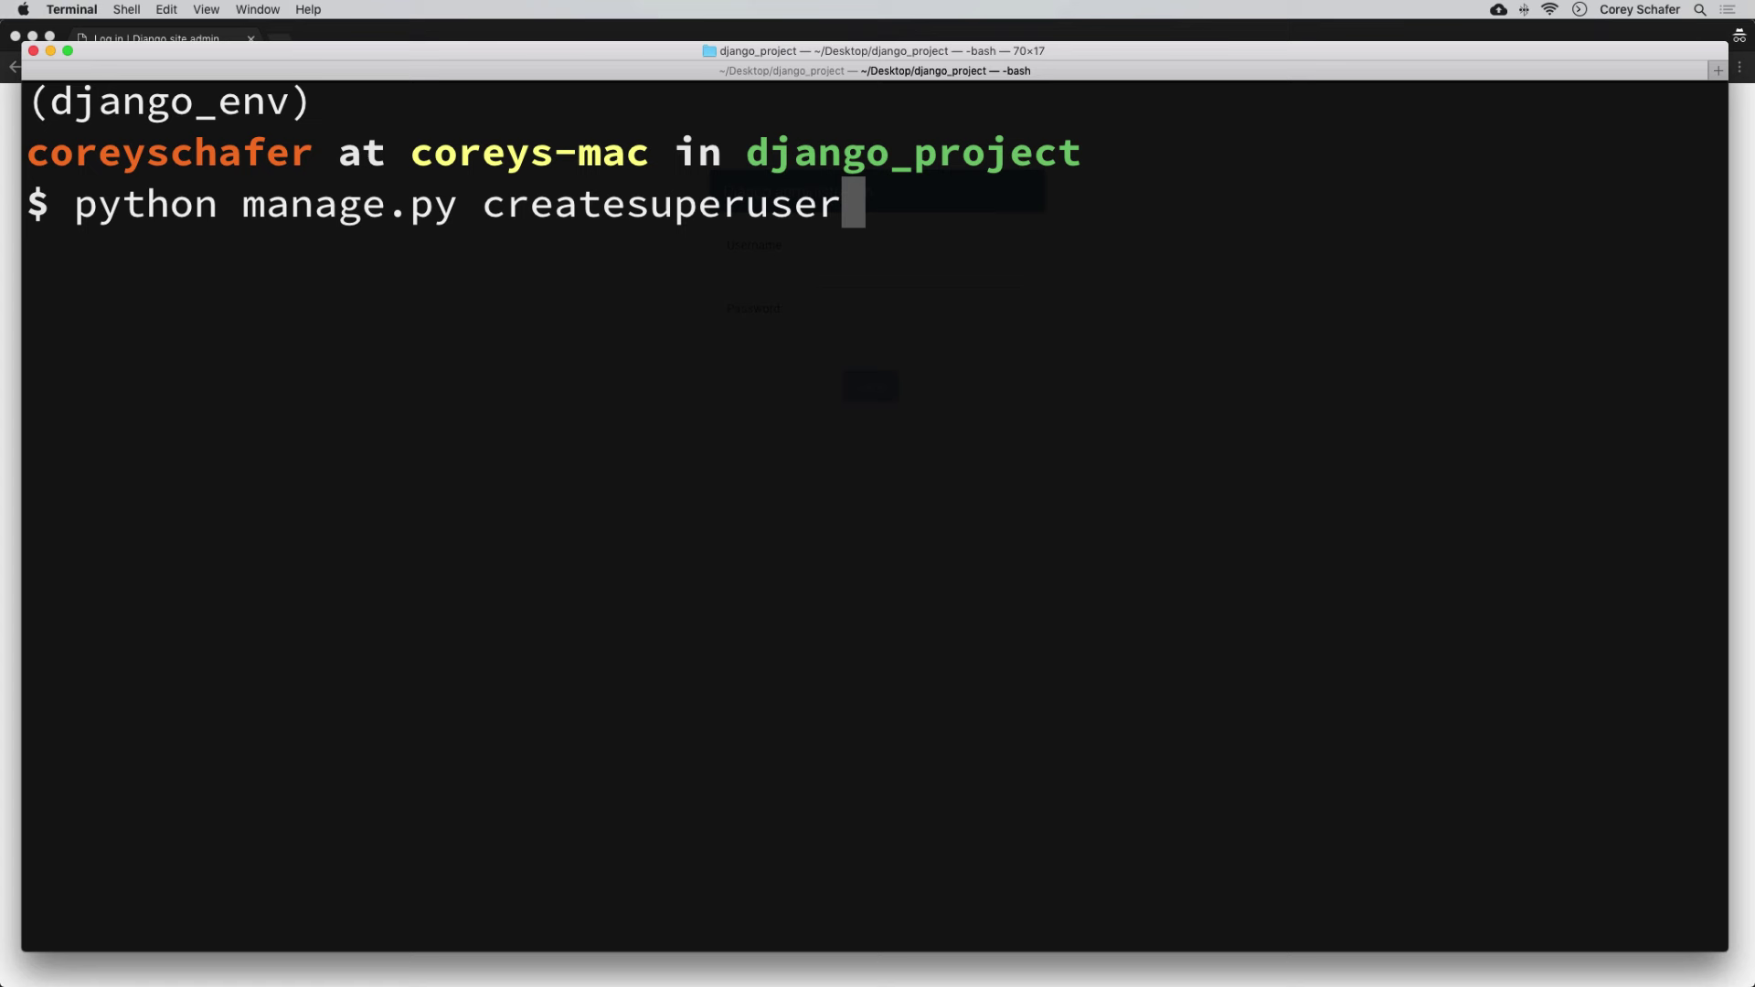
{"action": "key", "text": "Return"}
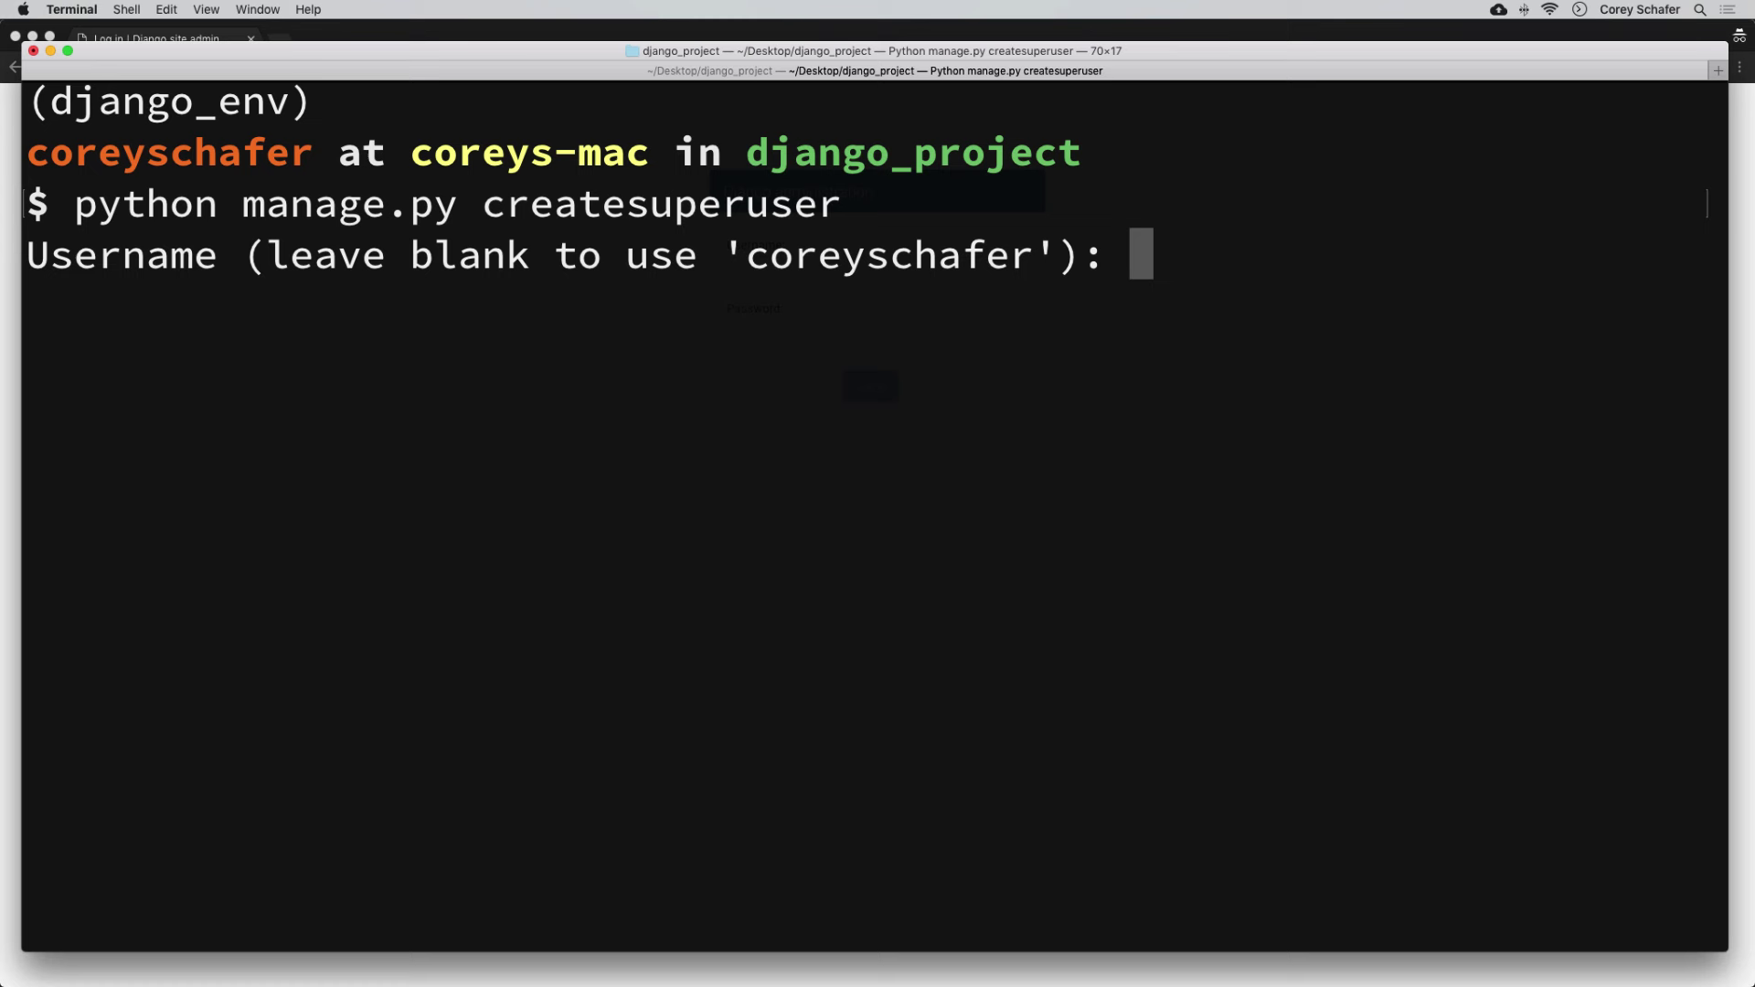
{"action": "type", "text": "Corey"}
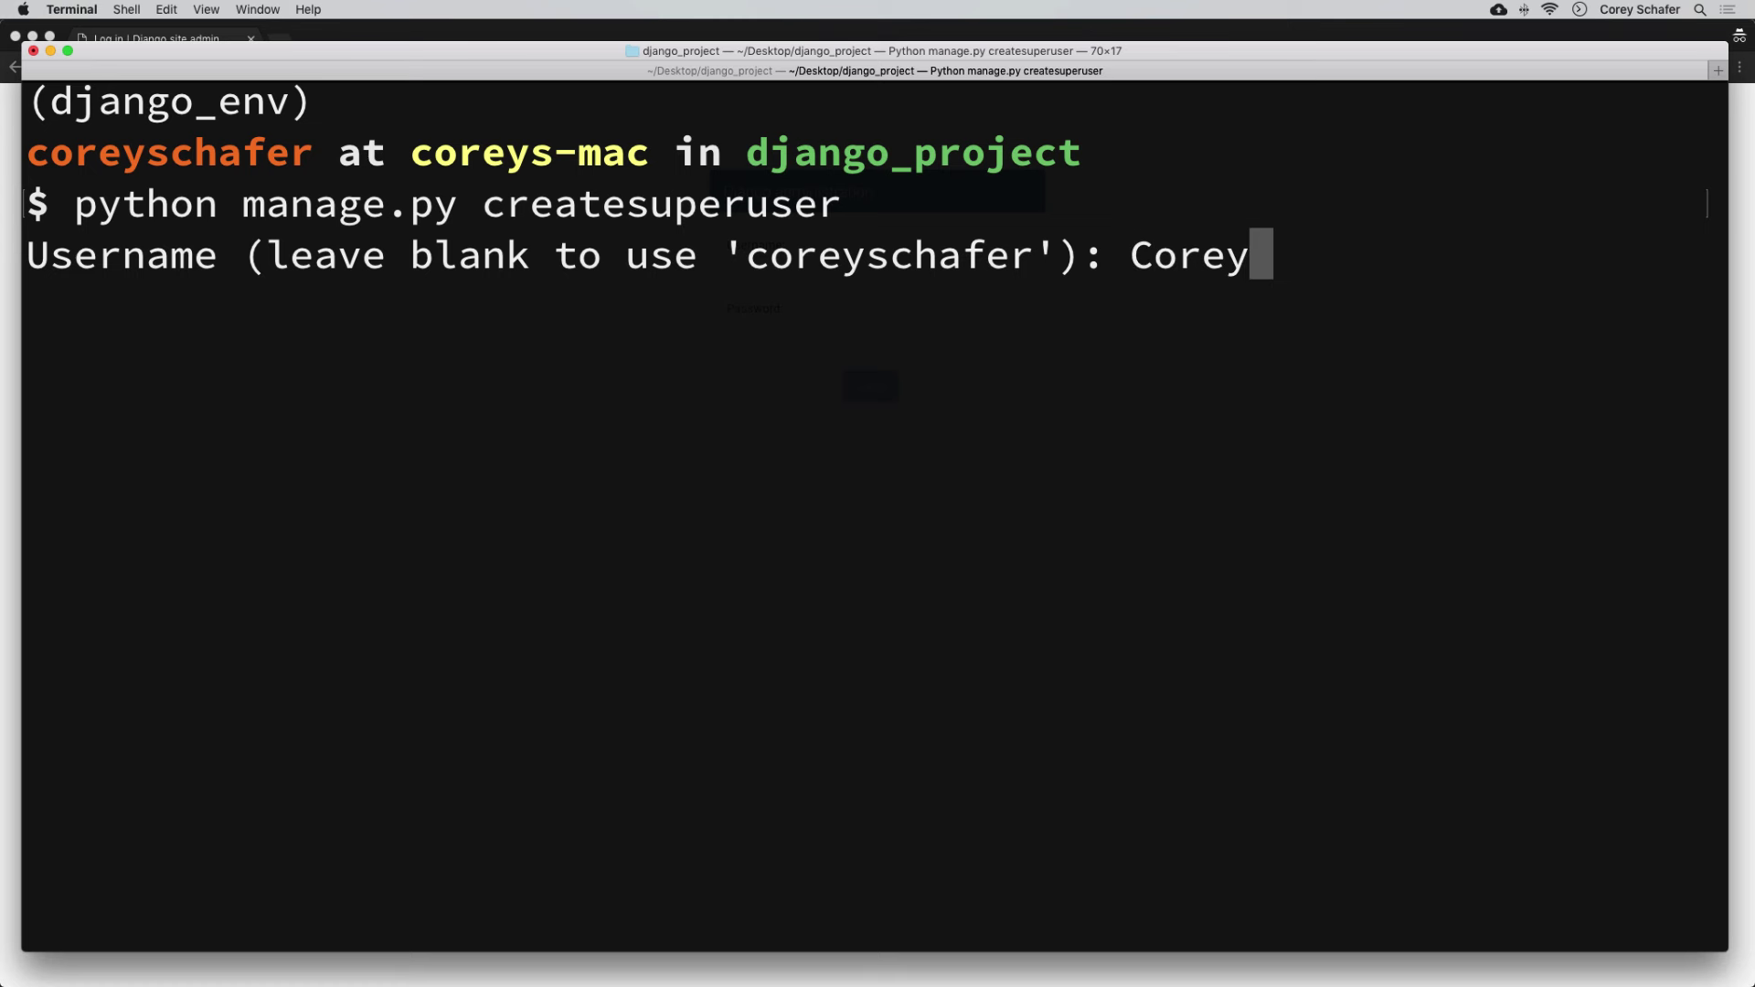
{"action": "type", "text": "MS"}
{"action": "key", "text": "Return"}
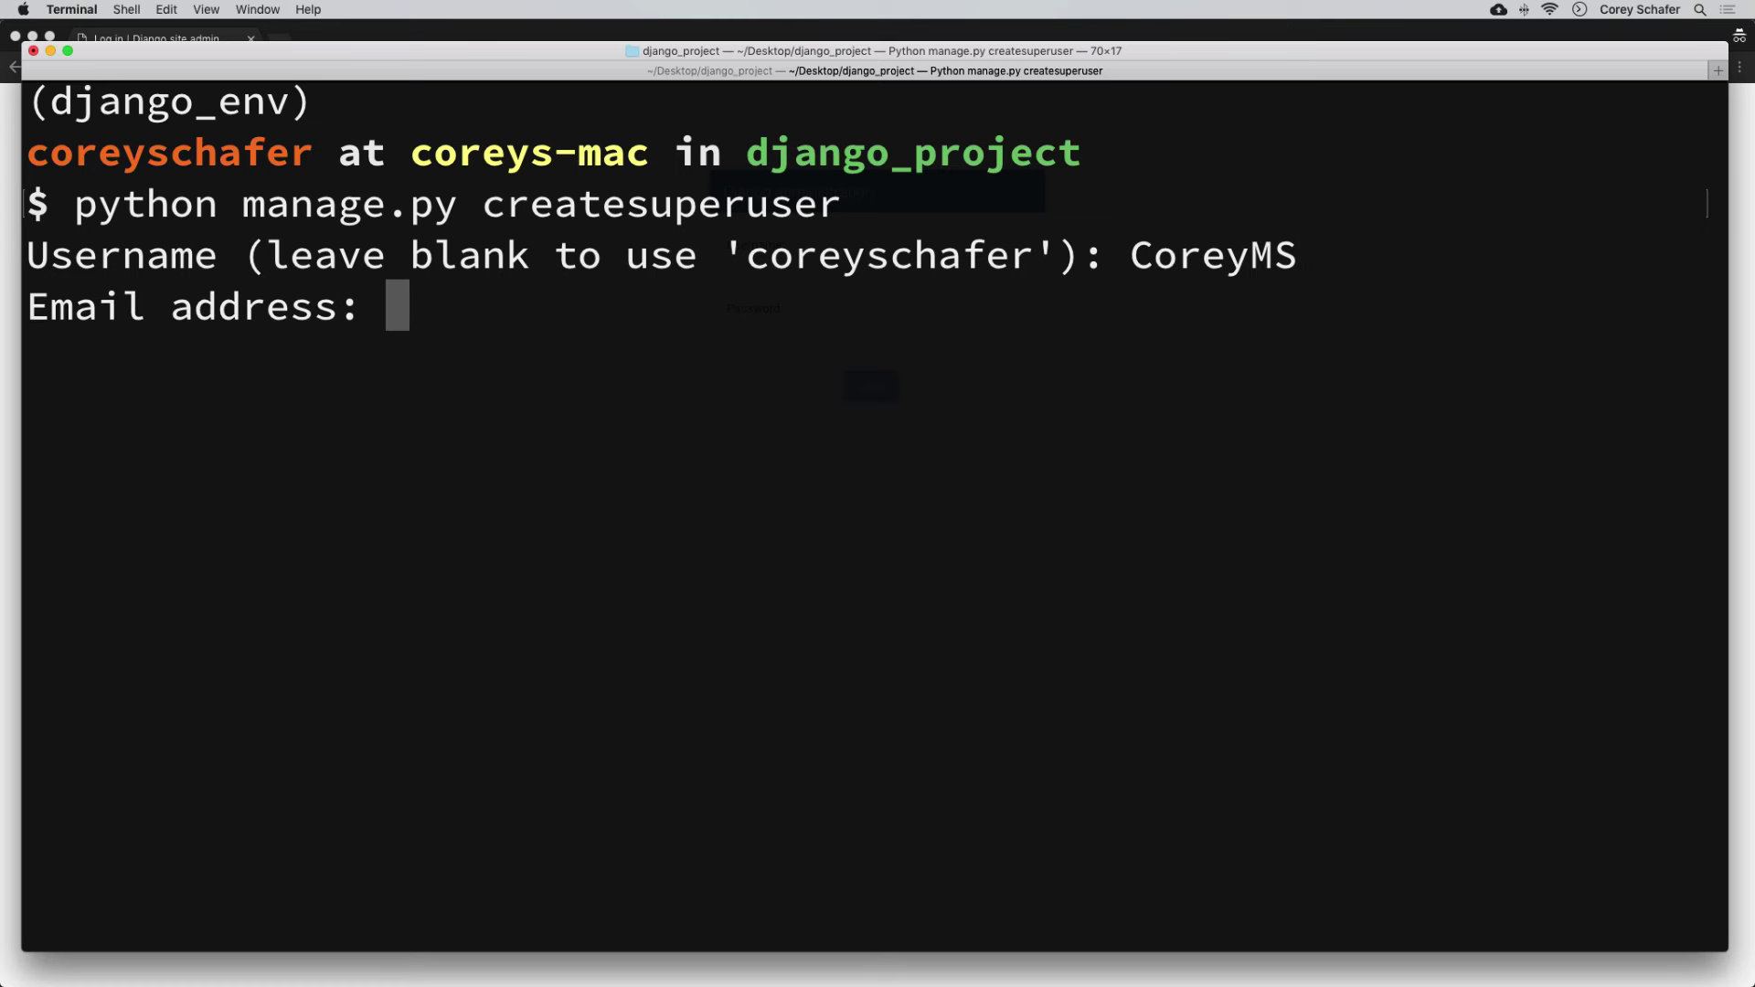
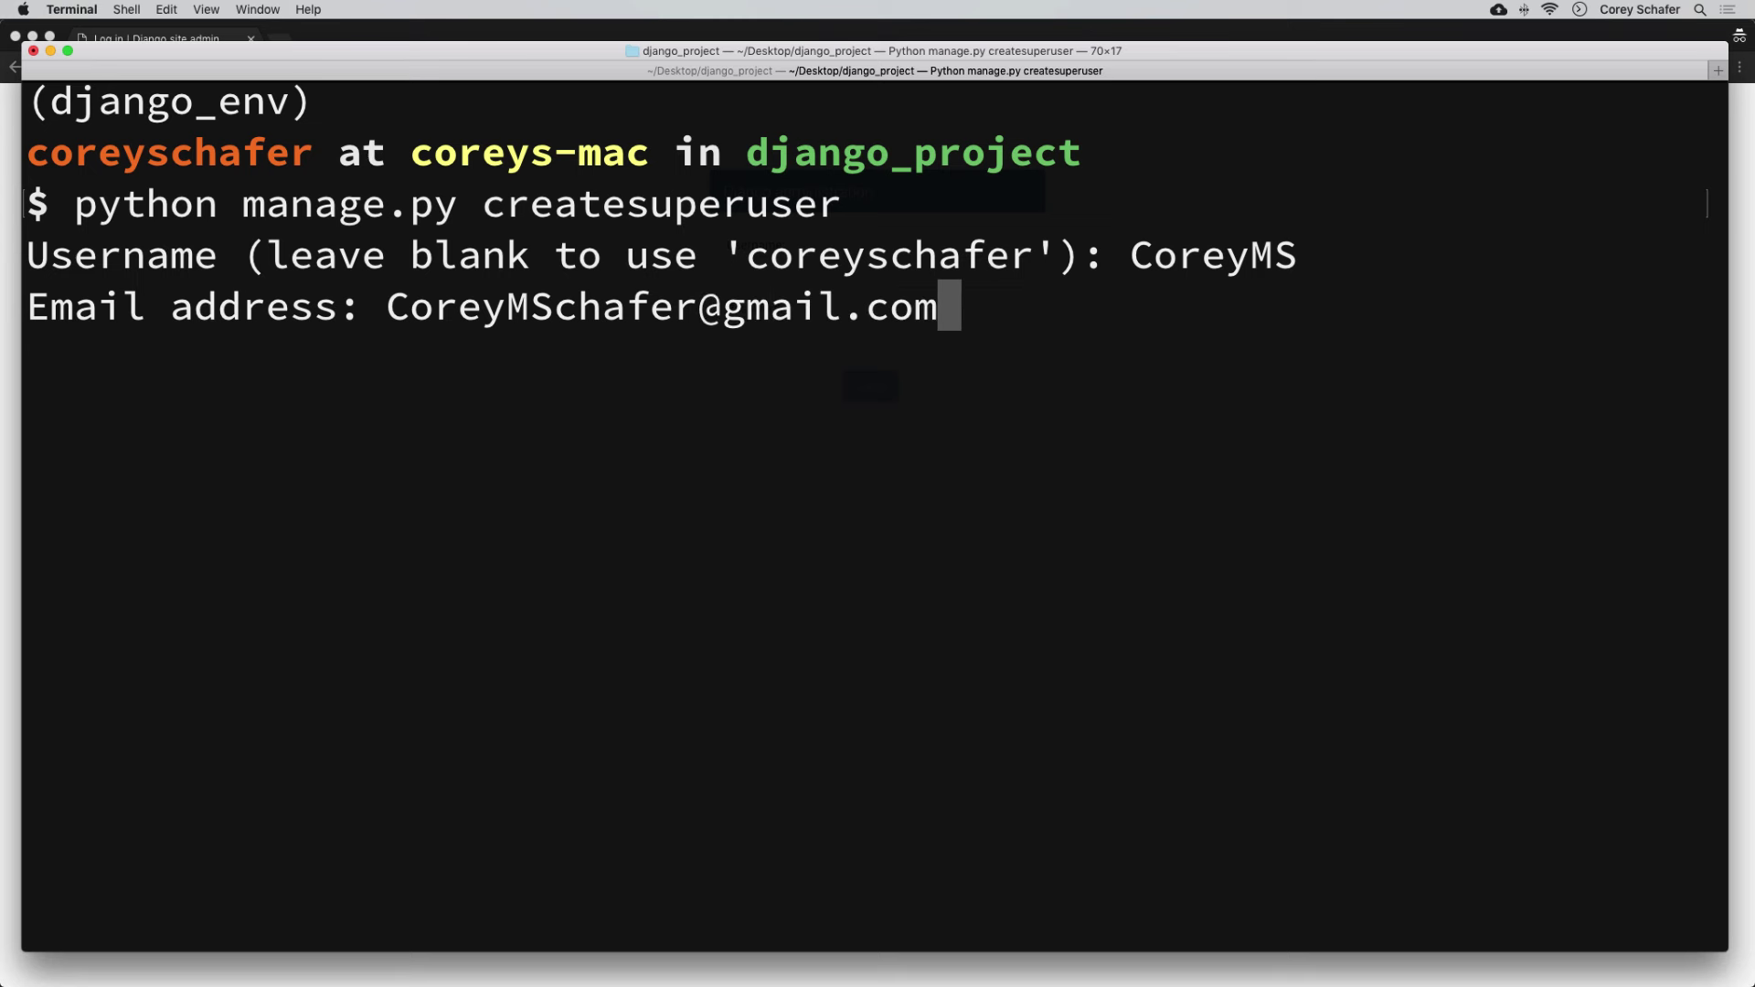
{"action": "key", "text": "Return"}
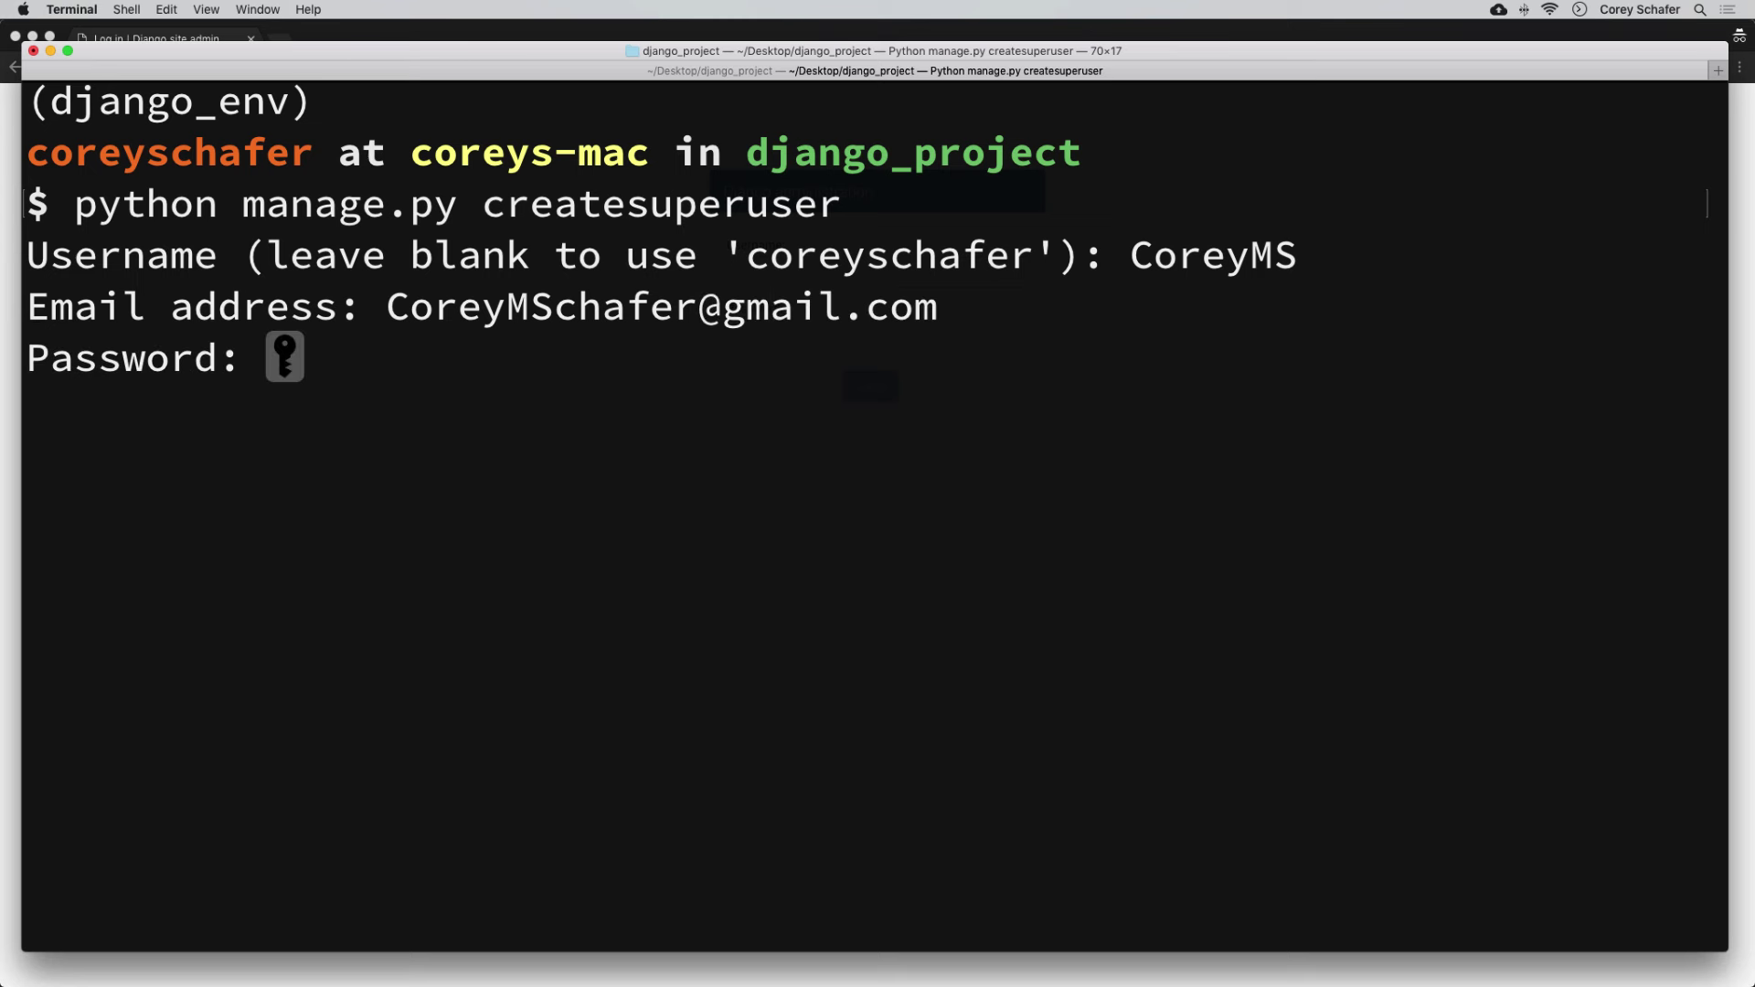
{"action": "key", "text": "Return"}
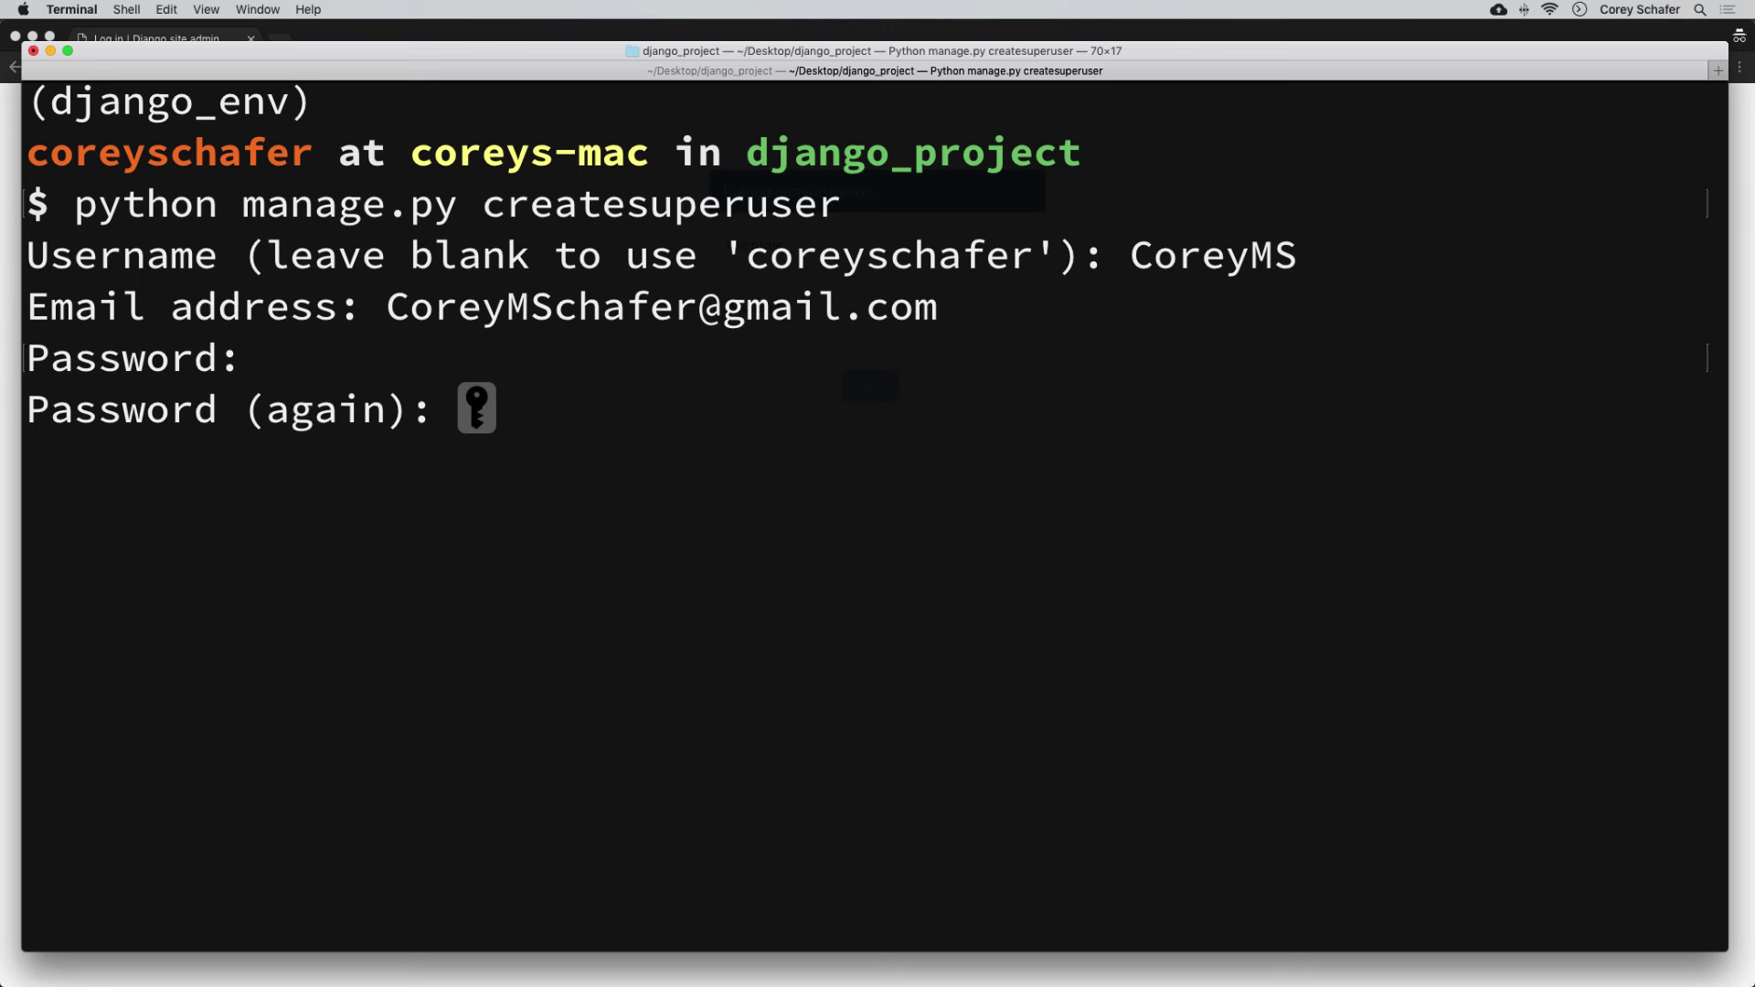
{"action": "key", "text": "Return"}
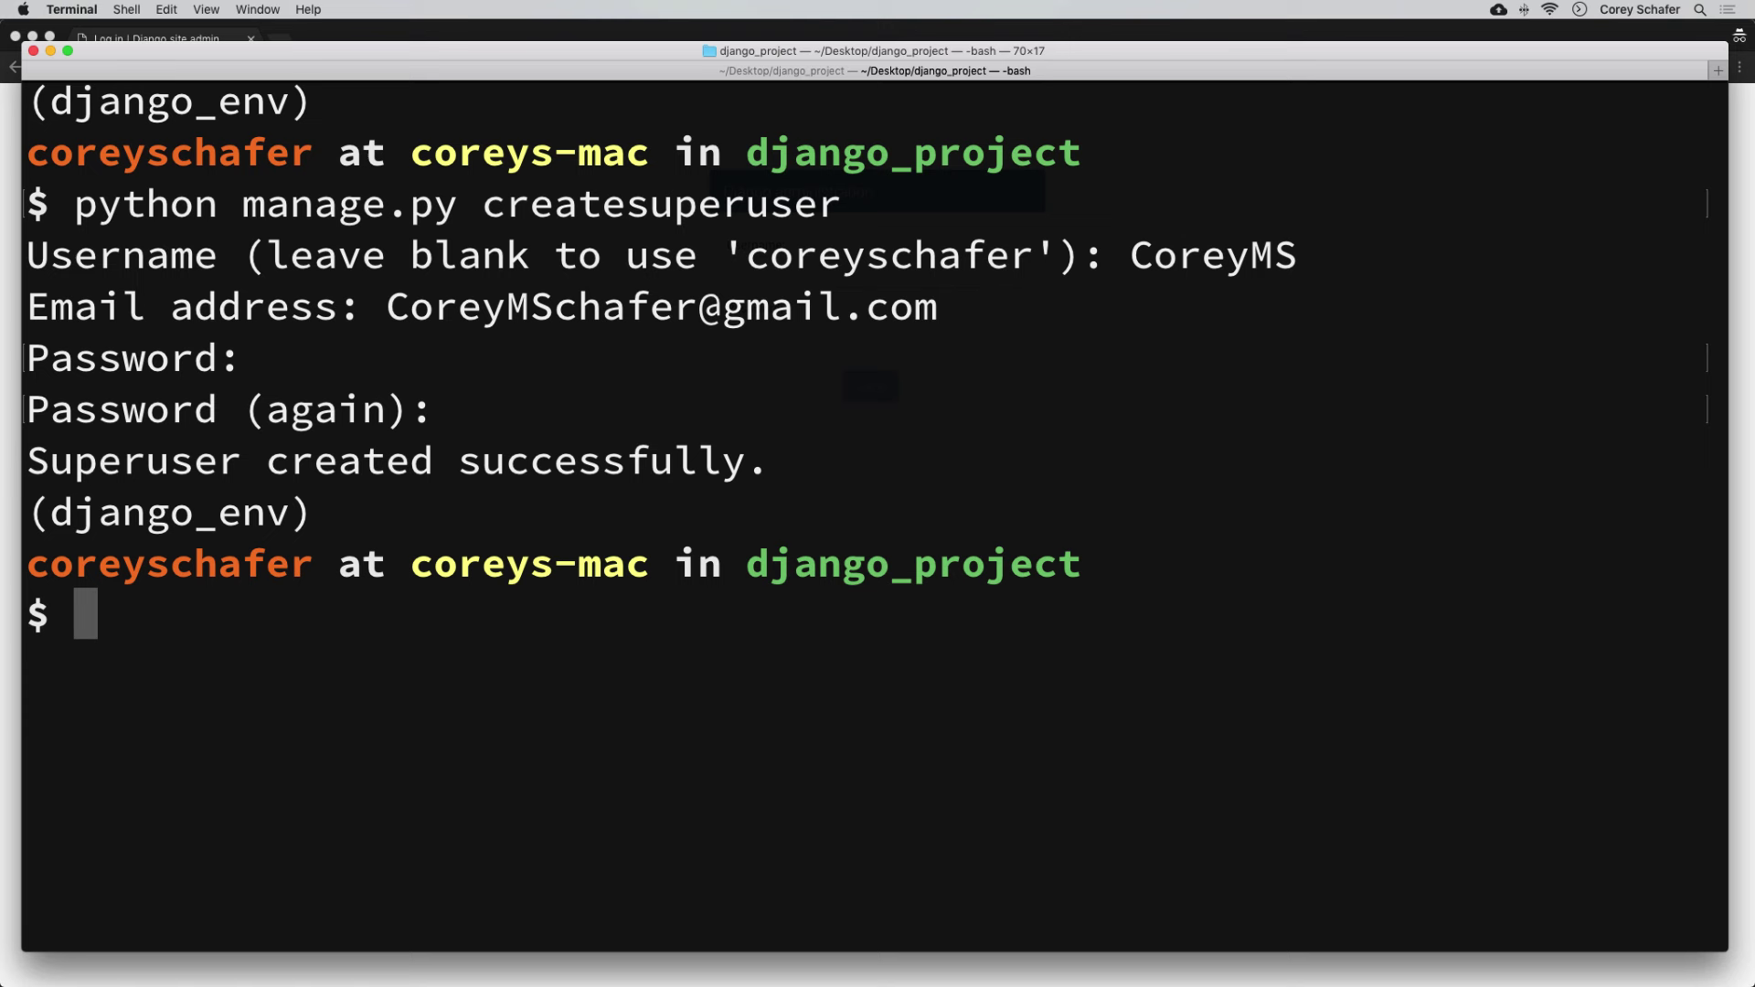
{"action": "type", "text": "pytho m"}
Restart the server with python manage.py runserver and return to Chrome.
{"action": "key", "text": "BackSpace"}
{"action": "key", "text": "BackSpace"}
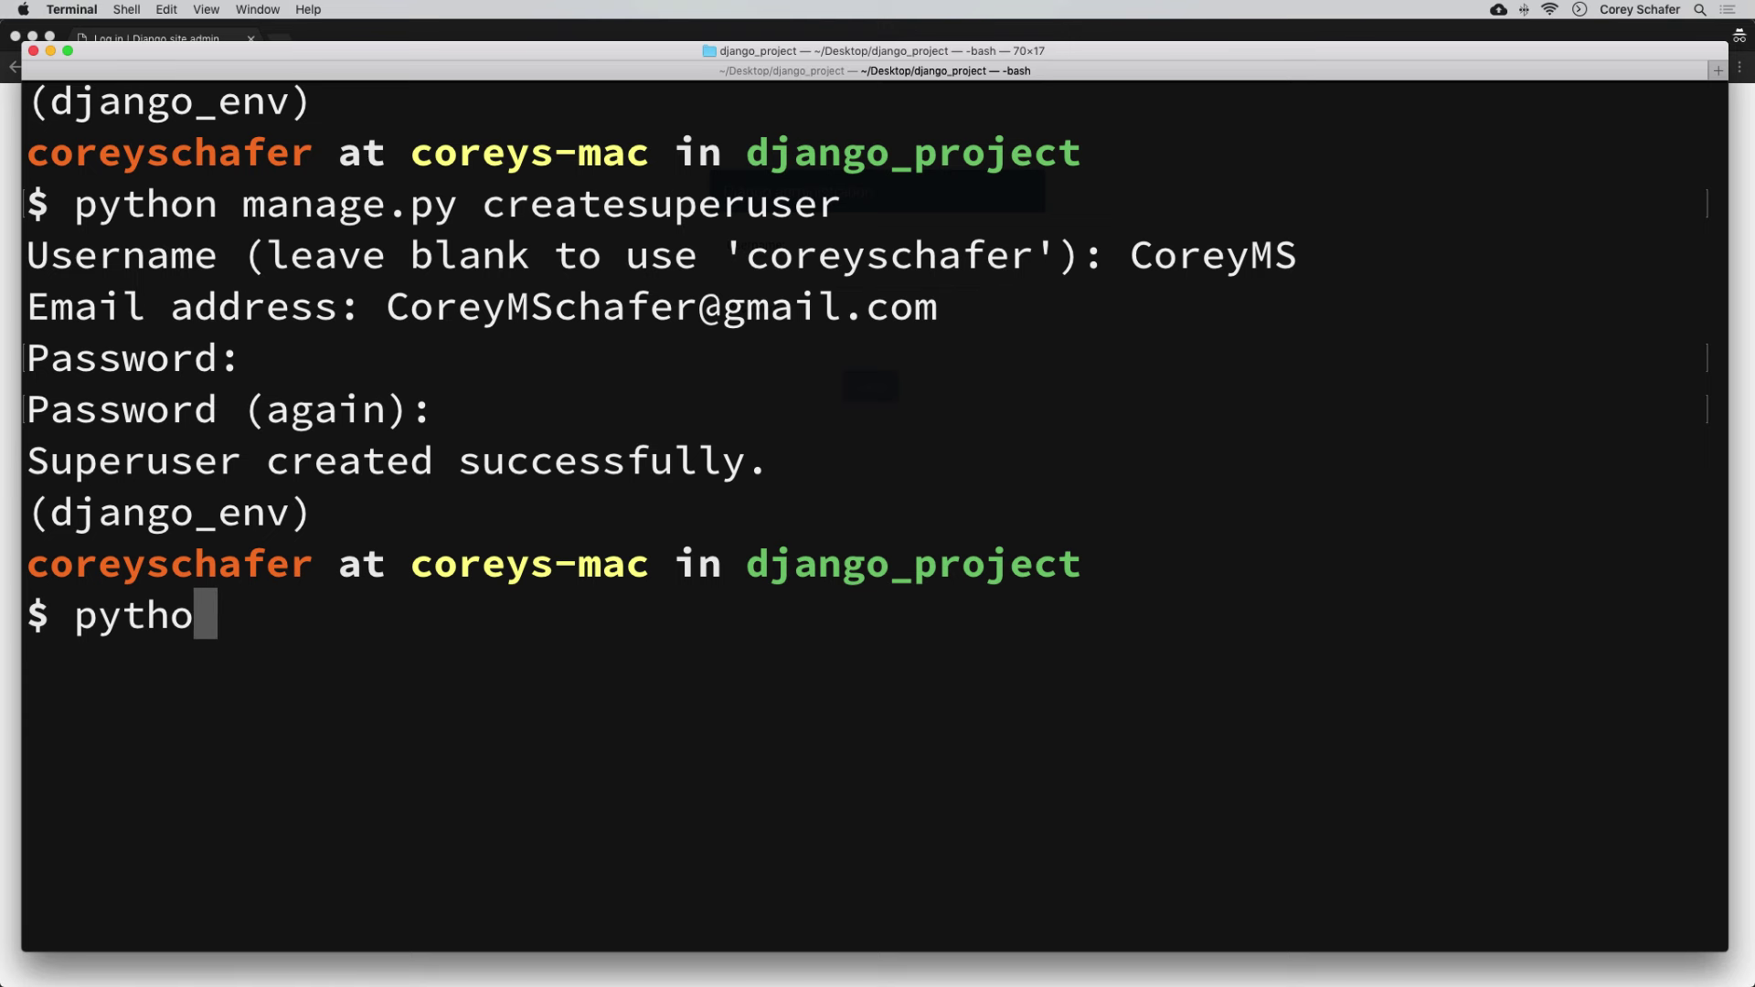
{"action": "type", "text": "n manage.py "}
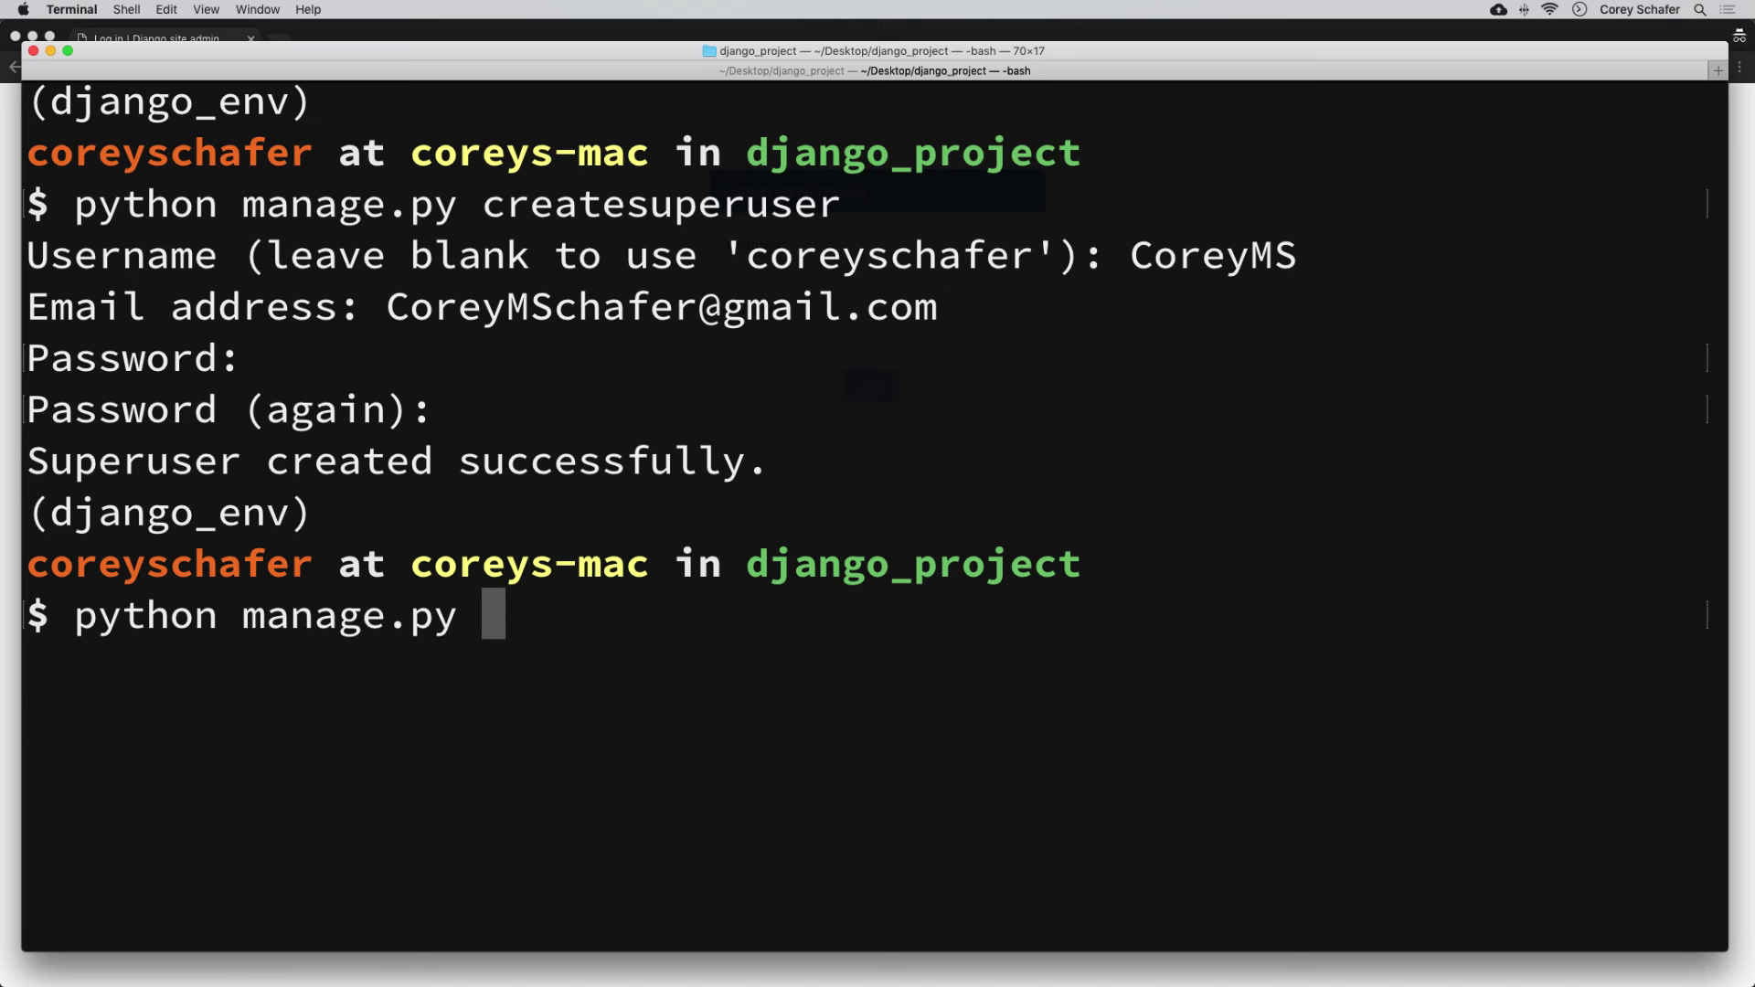
{"action": "type", "text": "runserver"}
{"action": "key", "text": "Return"}
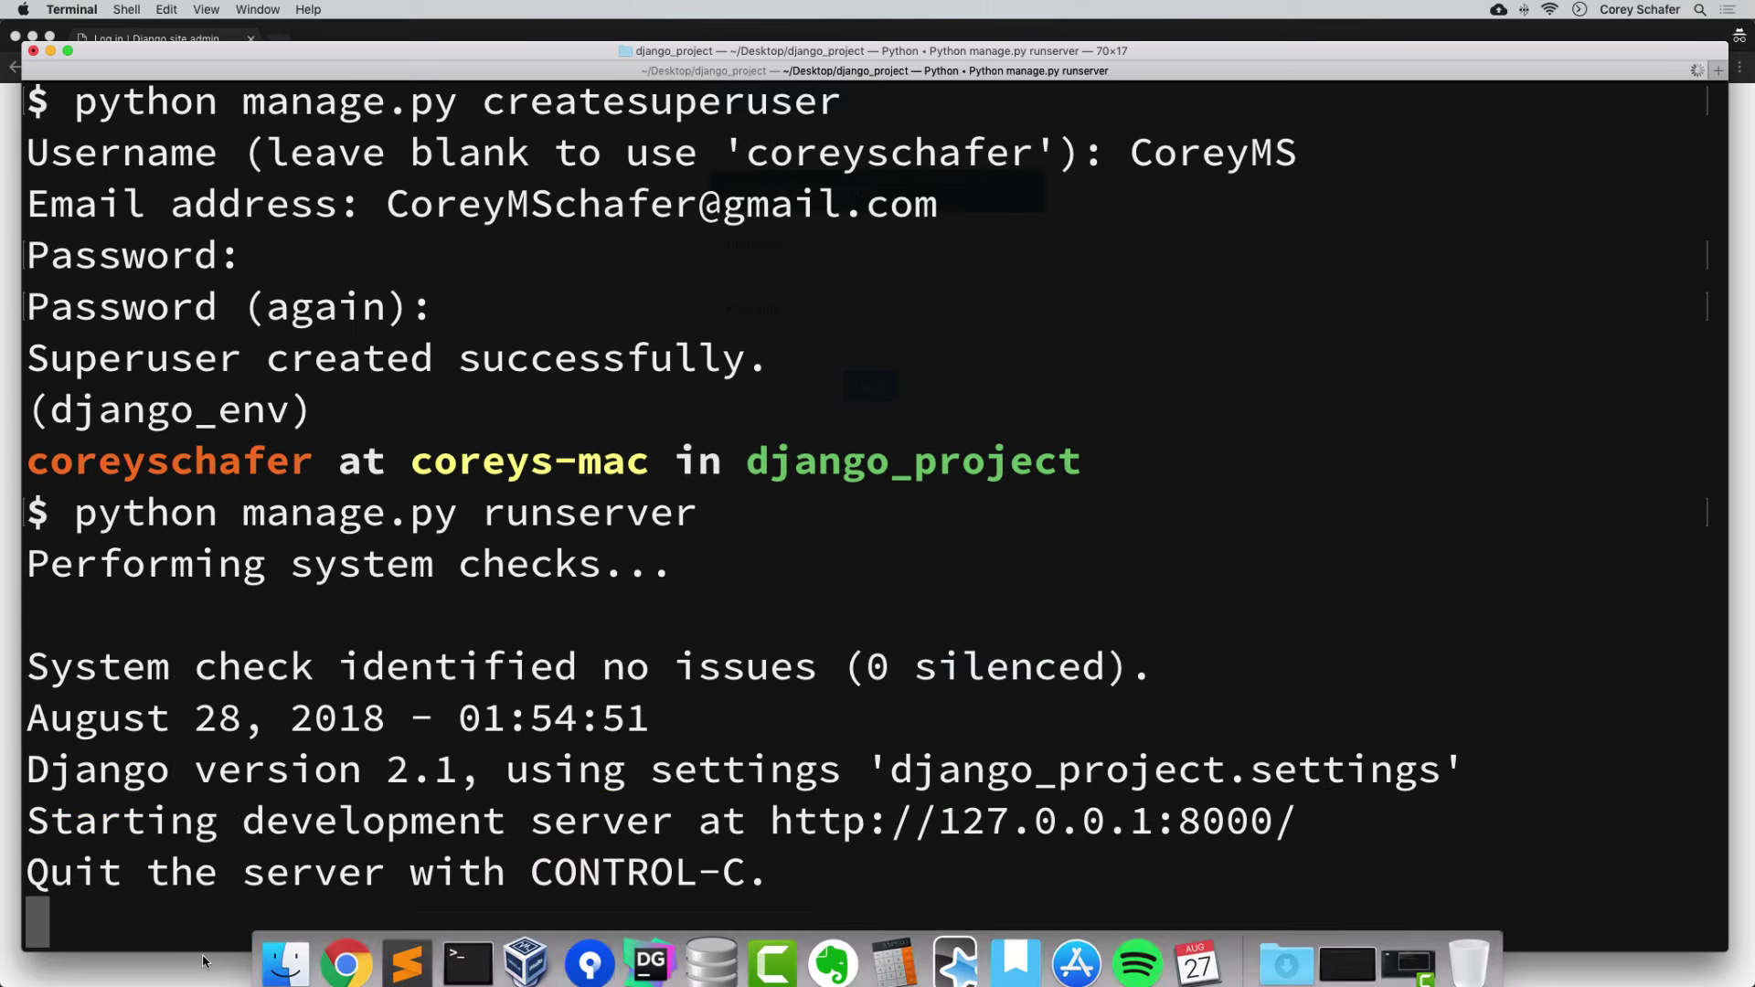
{"action": "left_click", "coordinate": [346, 962]}
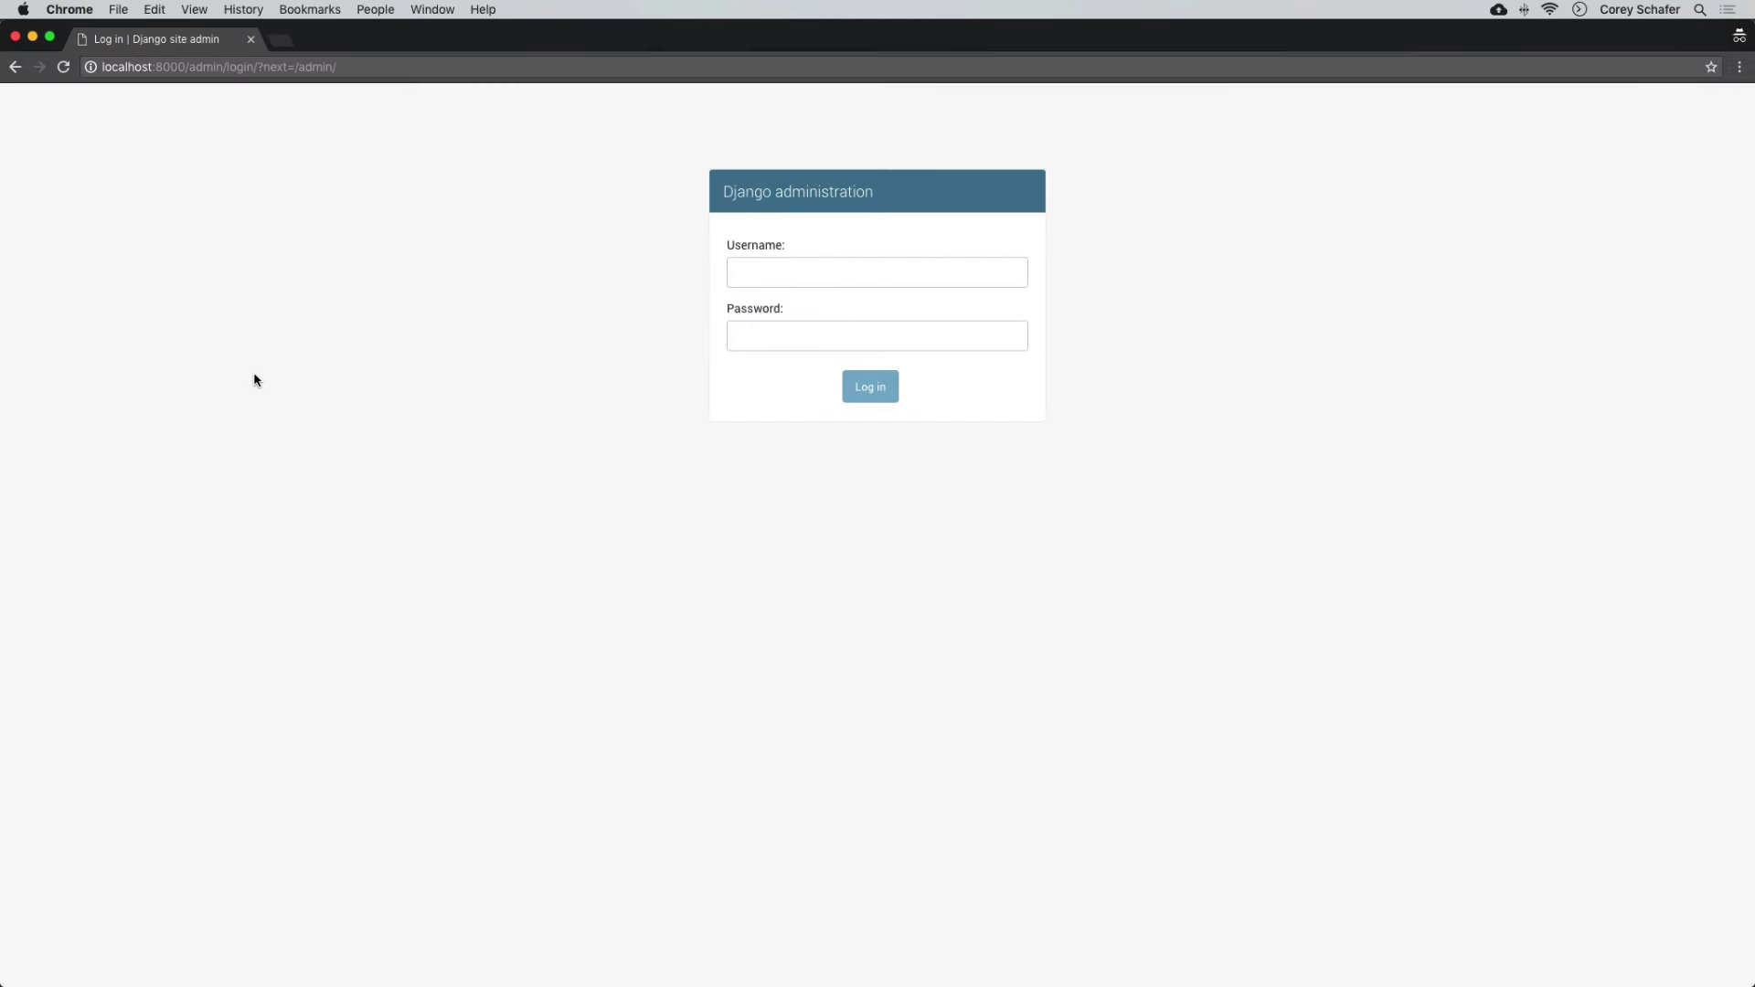
Reload the admin login page and sign in with the superuser's username and password.
{"action": "left_click", "coordinate": [354, 66]}
{"action": "key", "text": "Return"}
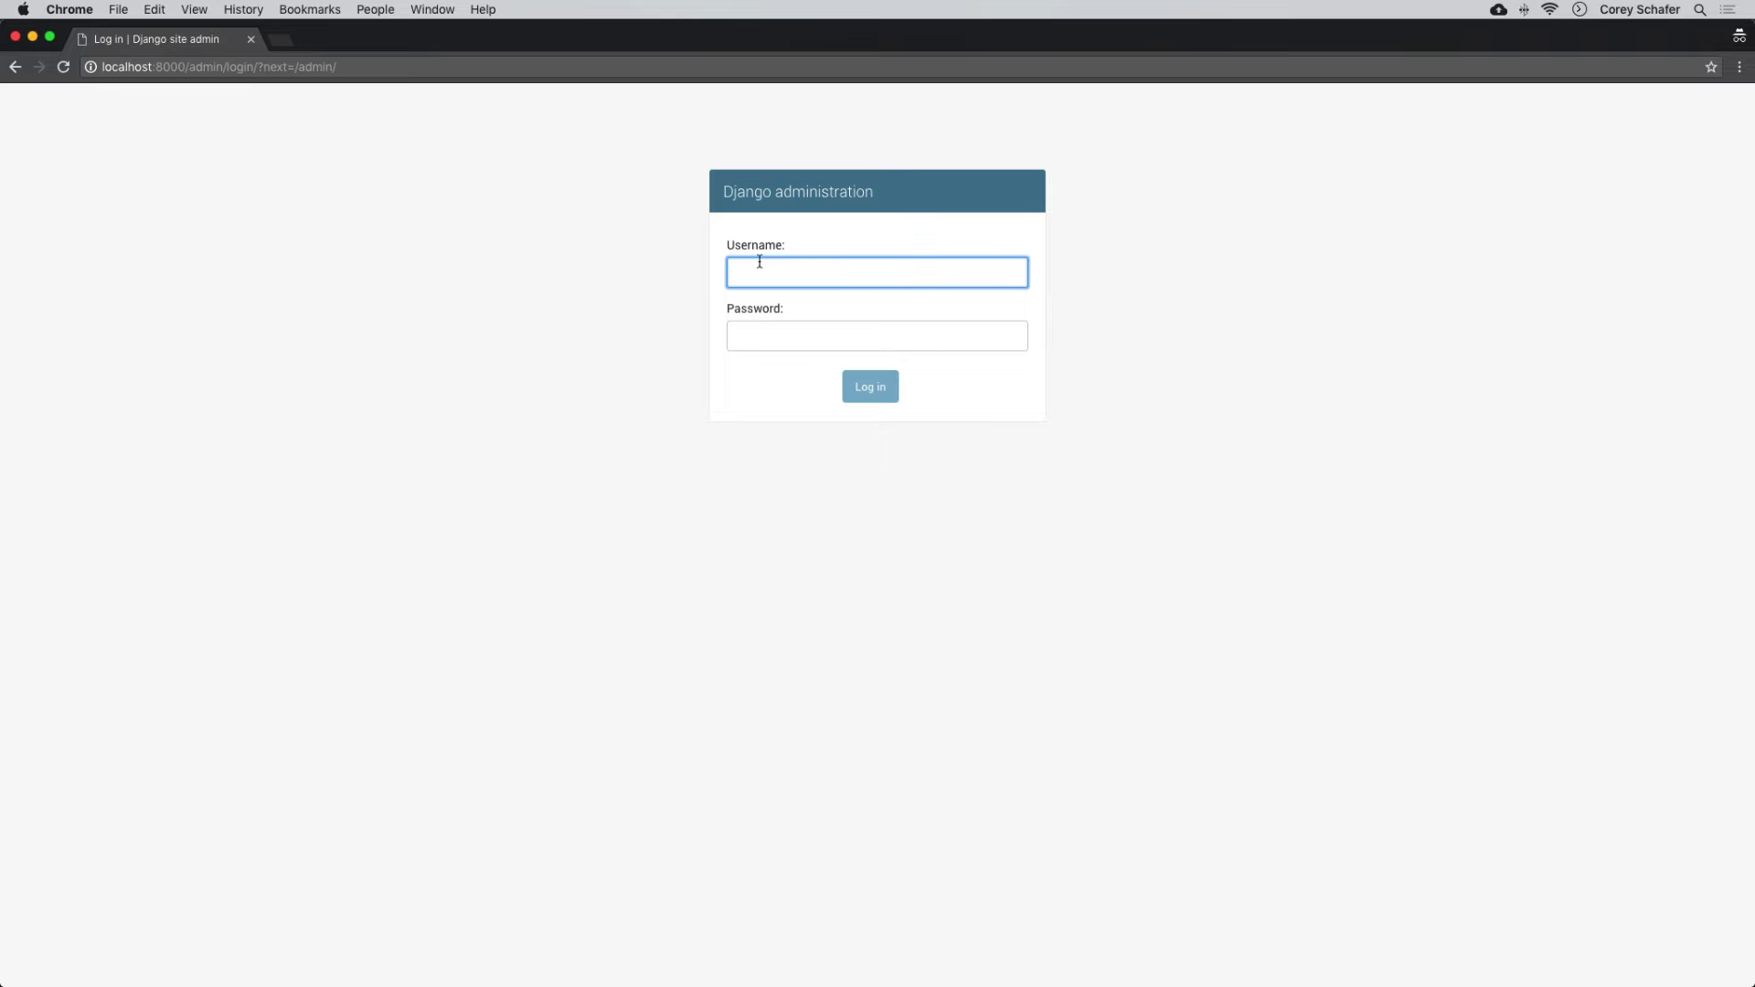
{"action": "type", "text": "CoreyMS"}
{"action": "key", "text": "Tab"}
{"action": "type", "text": "••"}
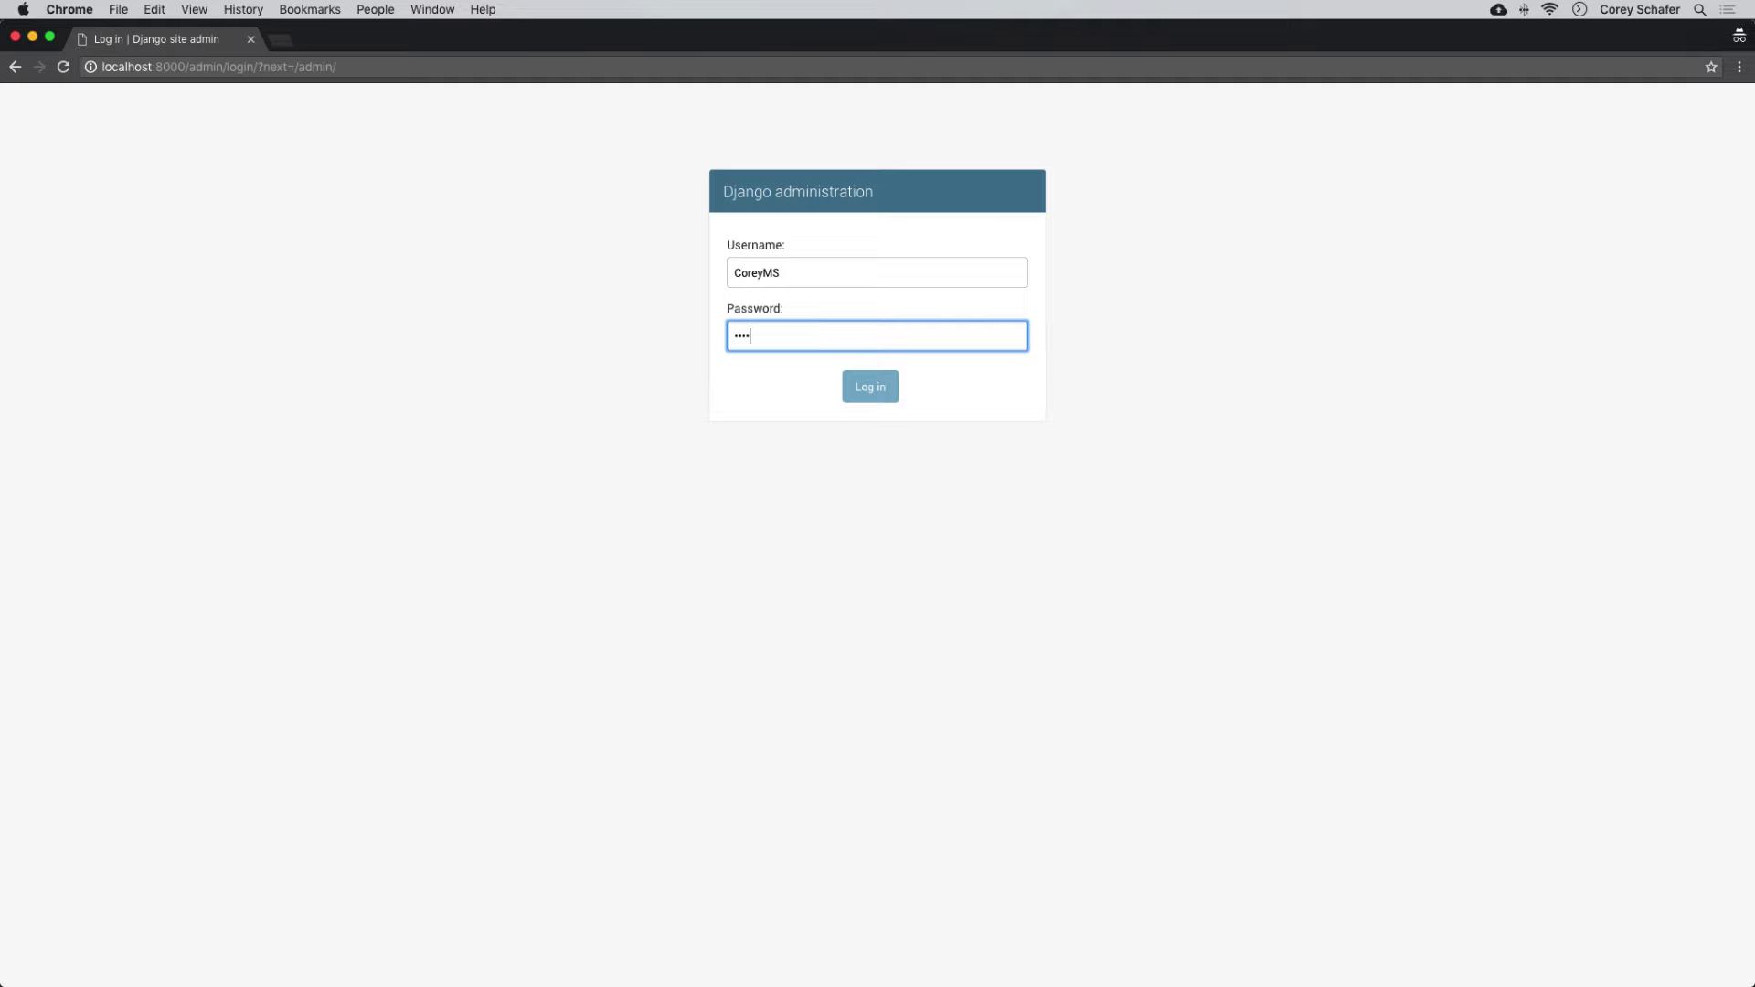
{"action": "type", "text": "•••••••"}
{"action": "key", "text": "Return"}
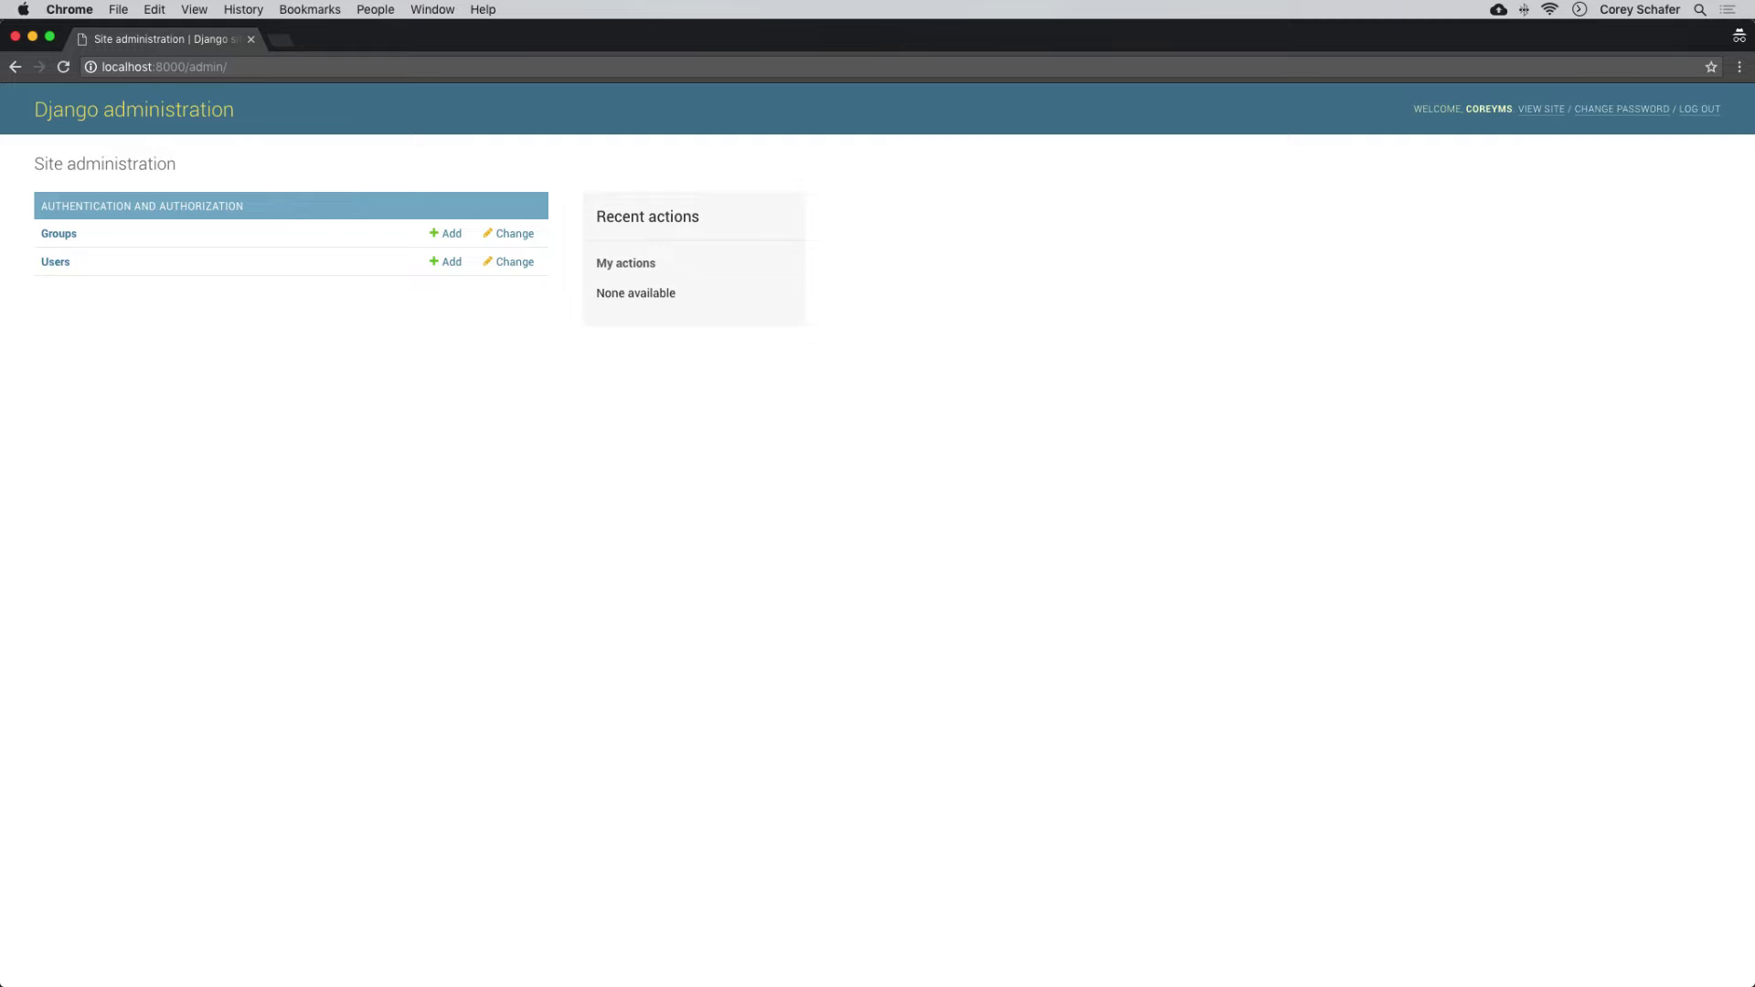
Zoom the site administration dashboard in to 150%.
{"action": "key", "text": "super+plus"}
{"action": "key", "text": "super+plus"}
{"action": "key", "text": "super+plus"}
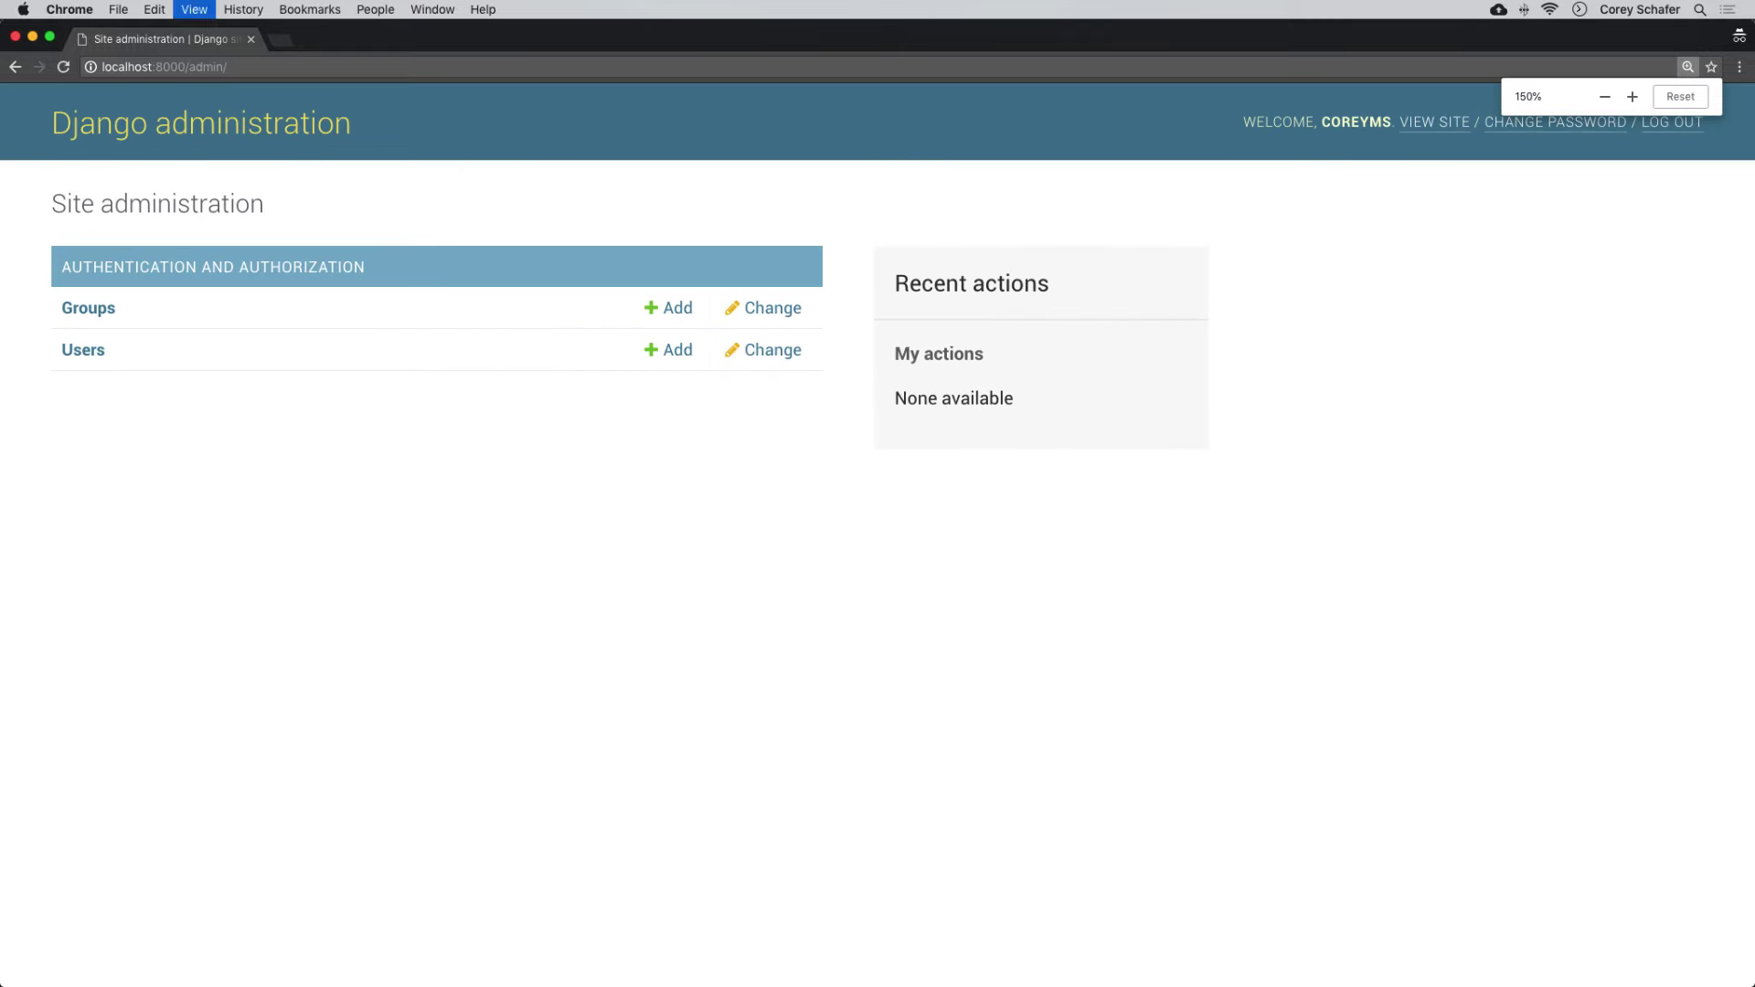
{"action": "key", "text": "super+plus"}
{"action": "key", "text": "super+plus"}
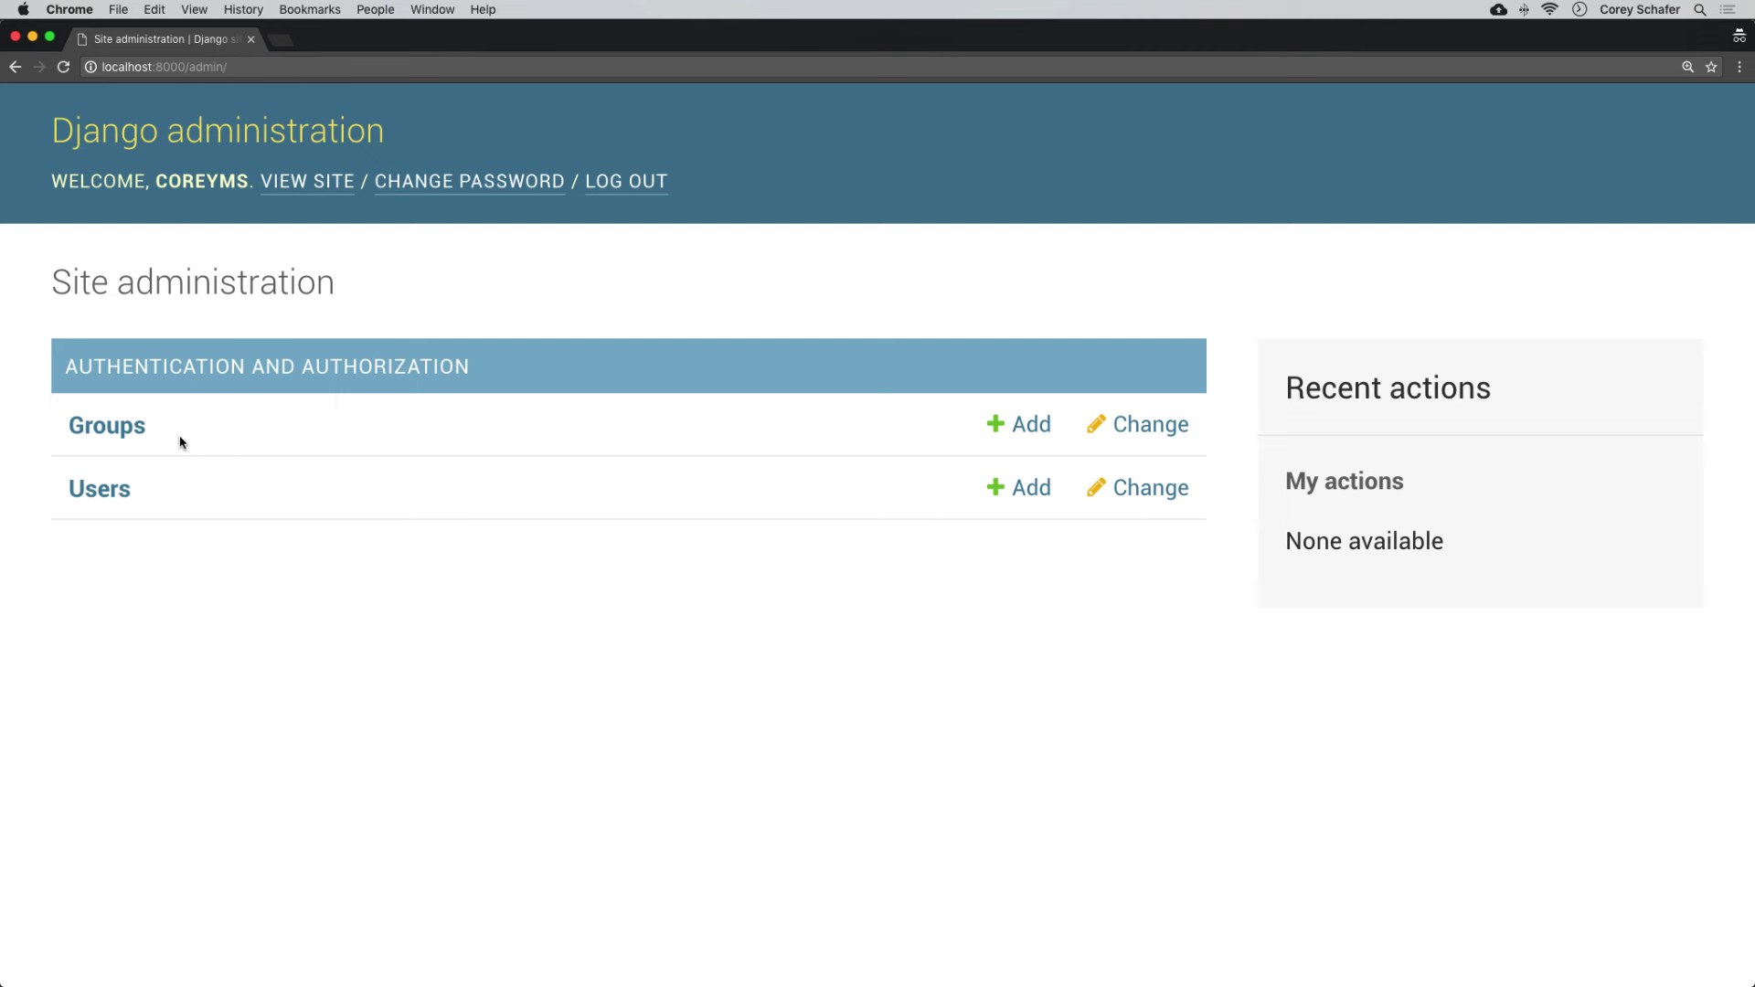
View the empty Groups list, then go back to Authentication and Authorization.
{"action": "left_click", "coordinate": [108, 429]}
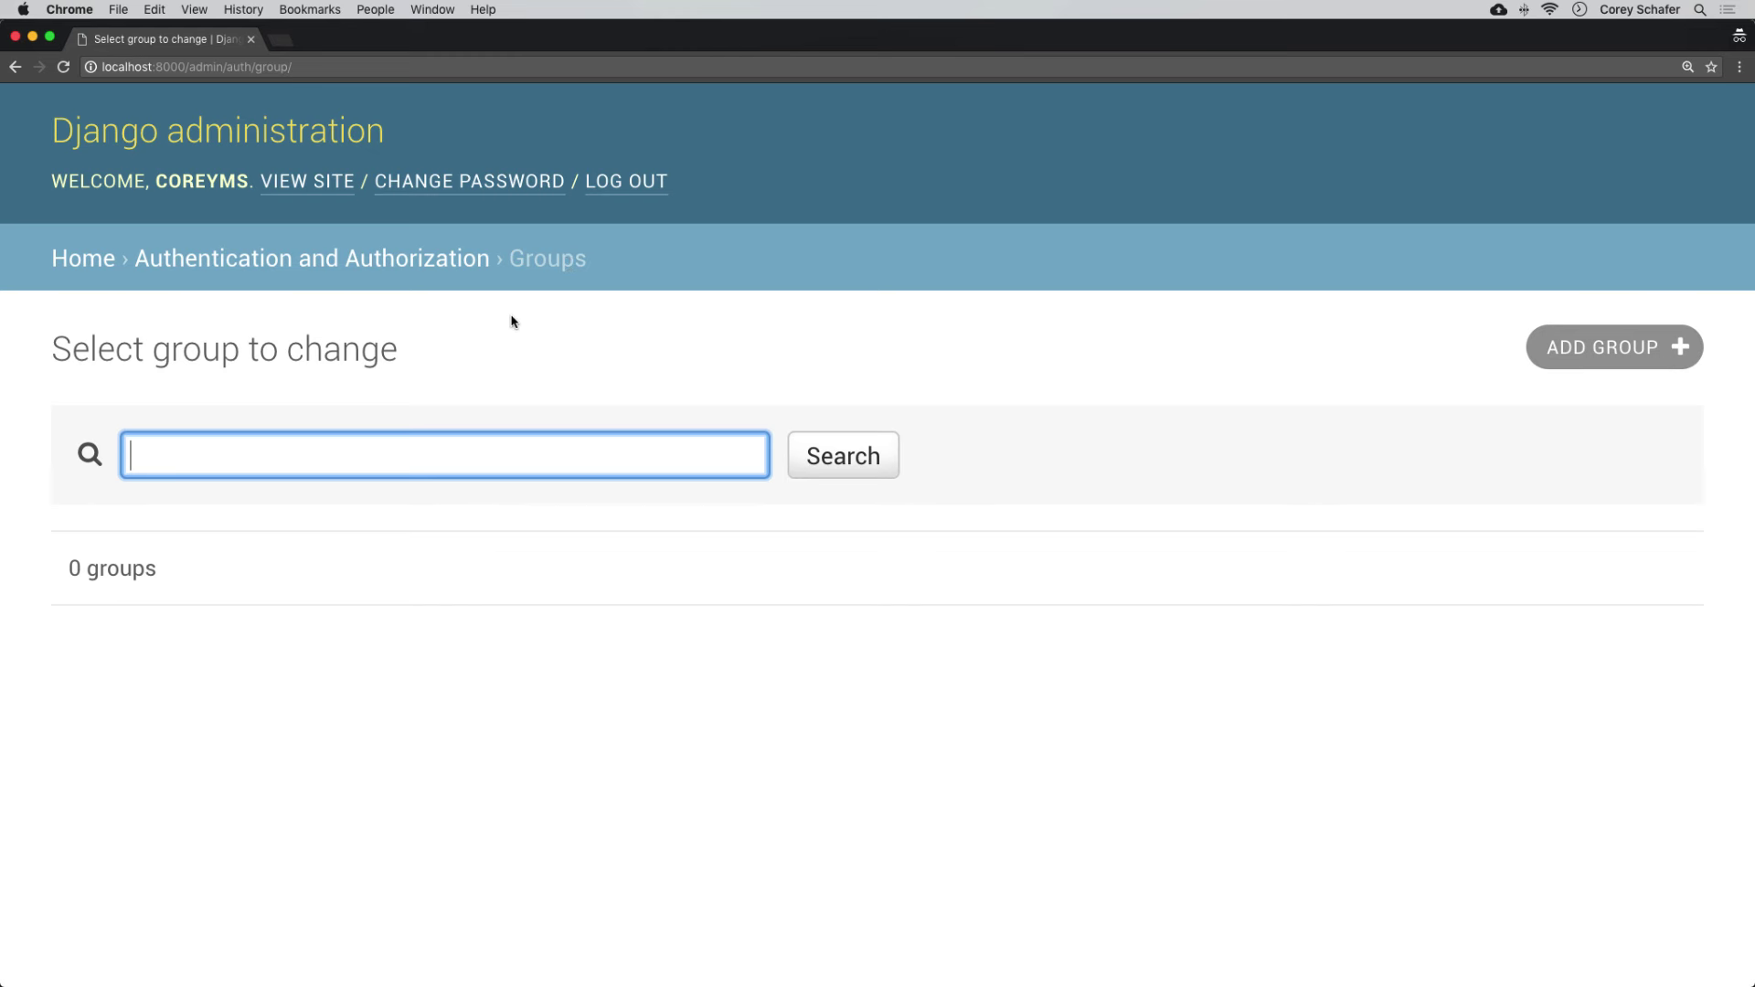
{"action": "left_click", "coordinate": [305, 260]}
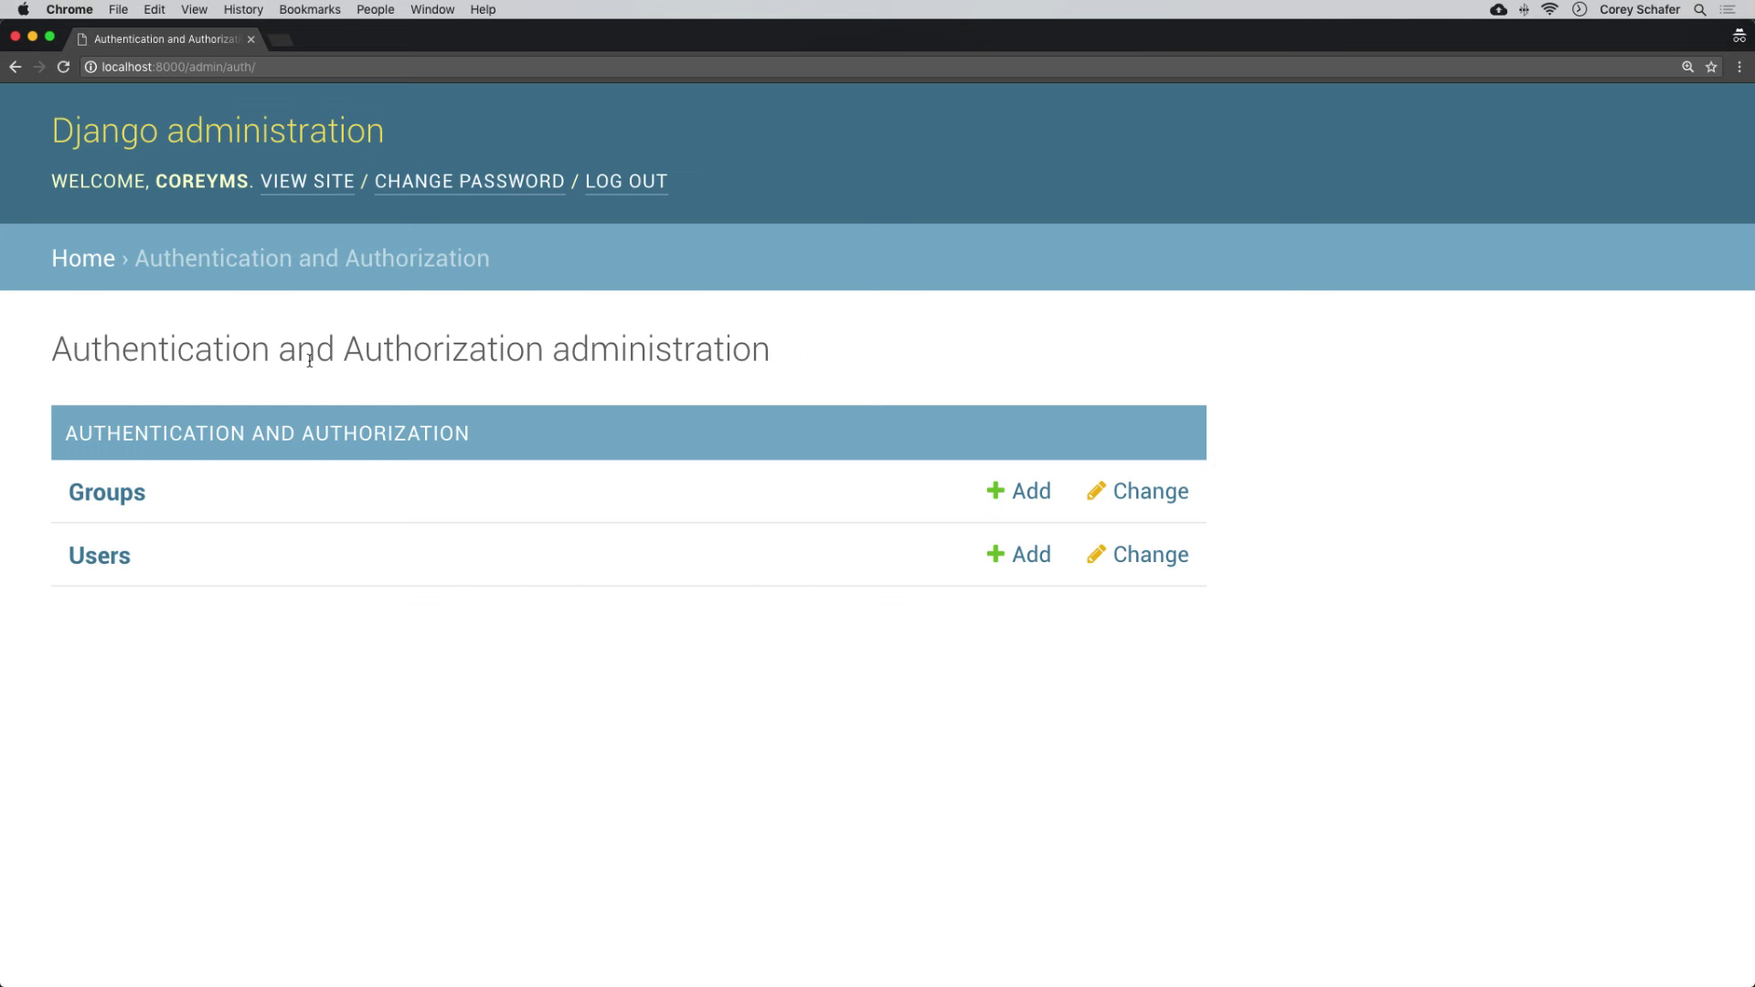
Open CoreyMS from the Users list and highlight its stored password hash.
{"action": "left_click", "coordinate": [85, 557]}
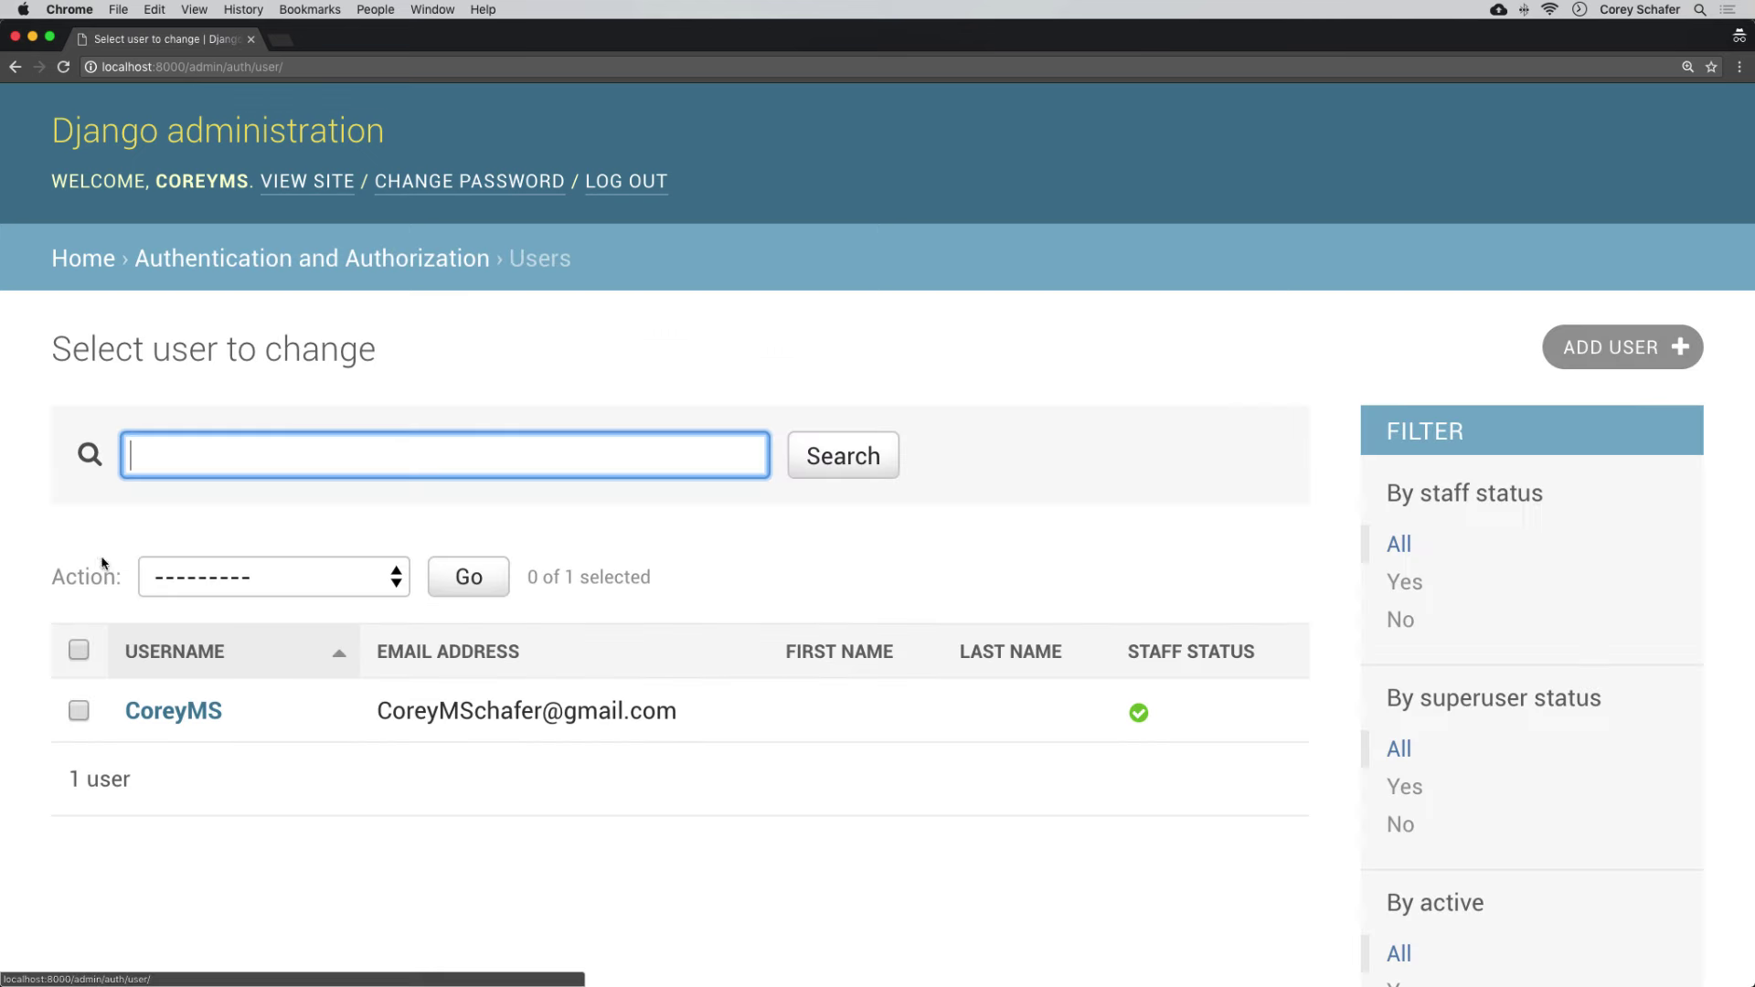
{"action": "scroll", "coordinate": [357, 499], "scroll_direction": "down", "scroll_amount": 2}
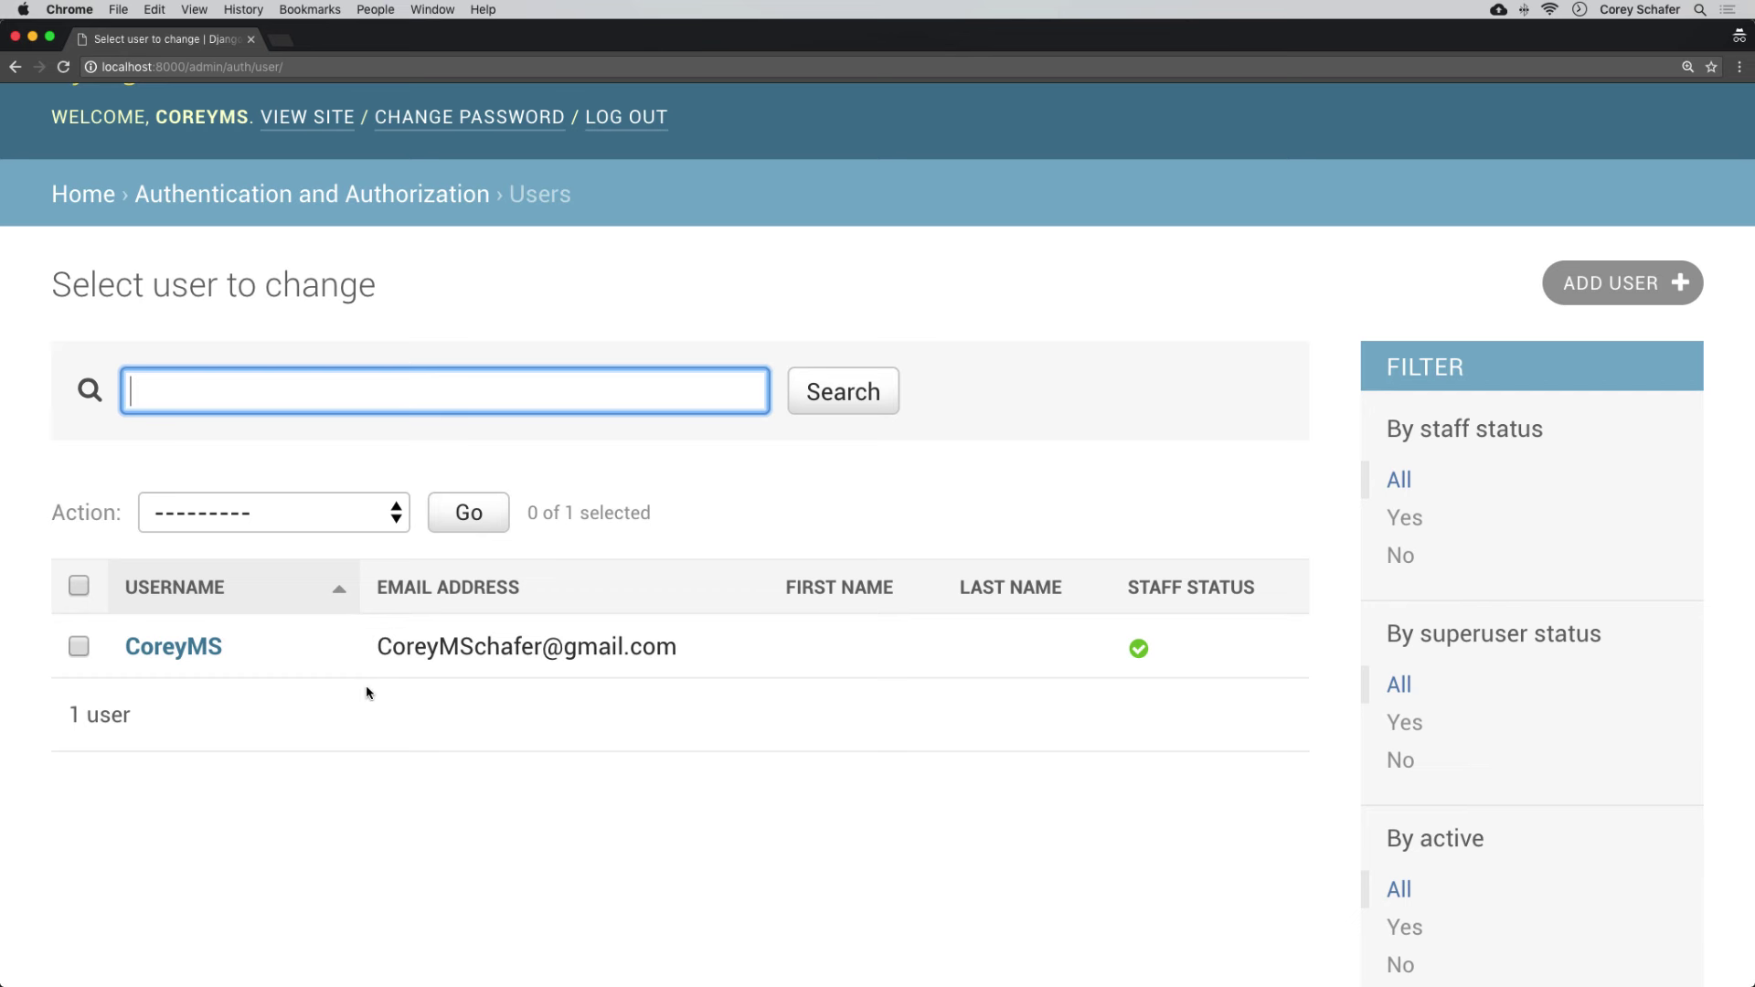
{"action": "left_click", "coordinate": [173, 646]}
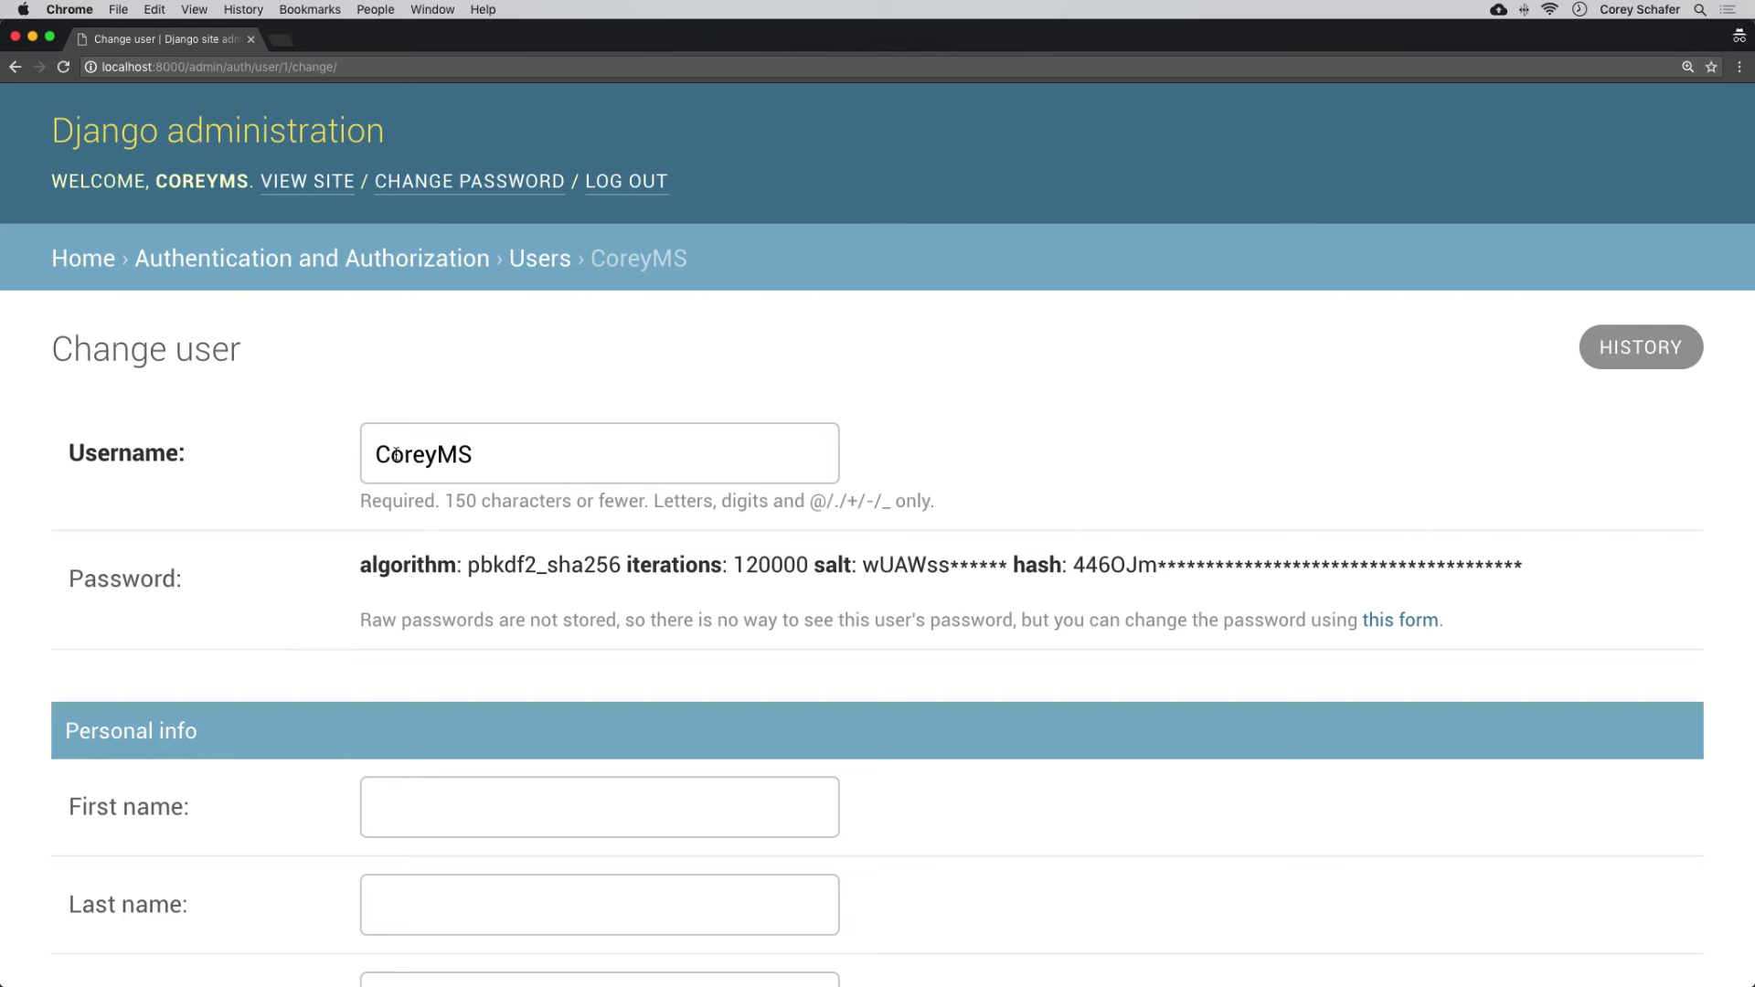
{"action": "scroll", "coordinate": [415, 549], "scroll_direction": "down", "scroll_amount": 1}
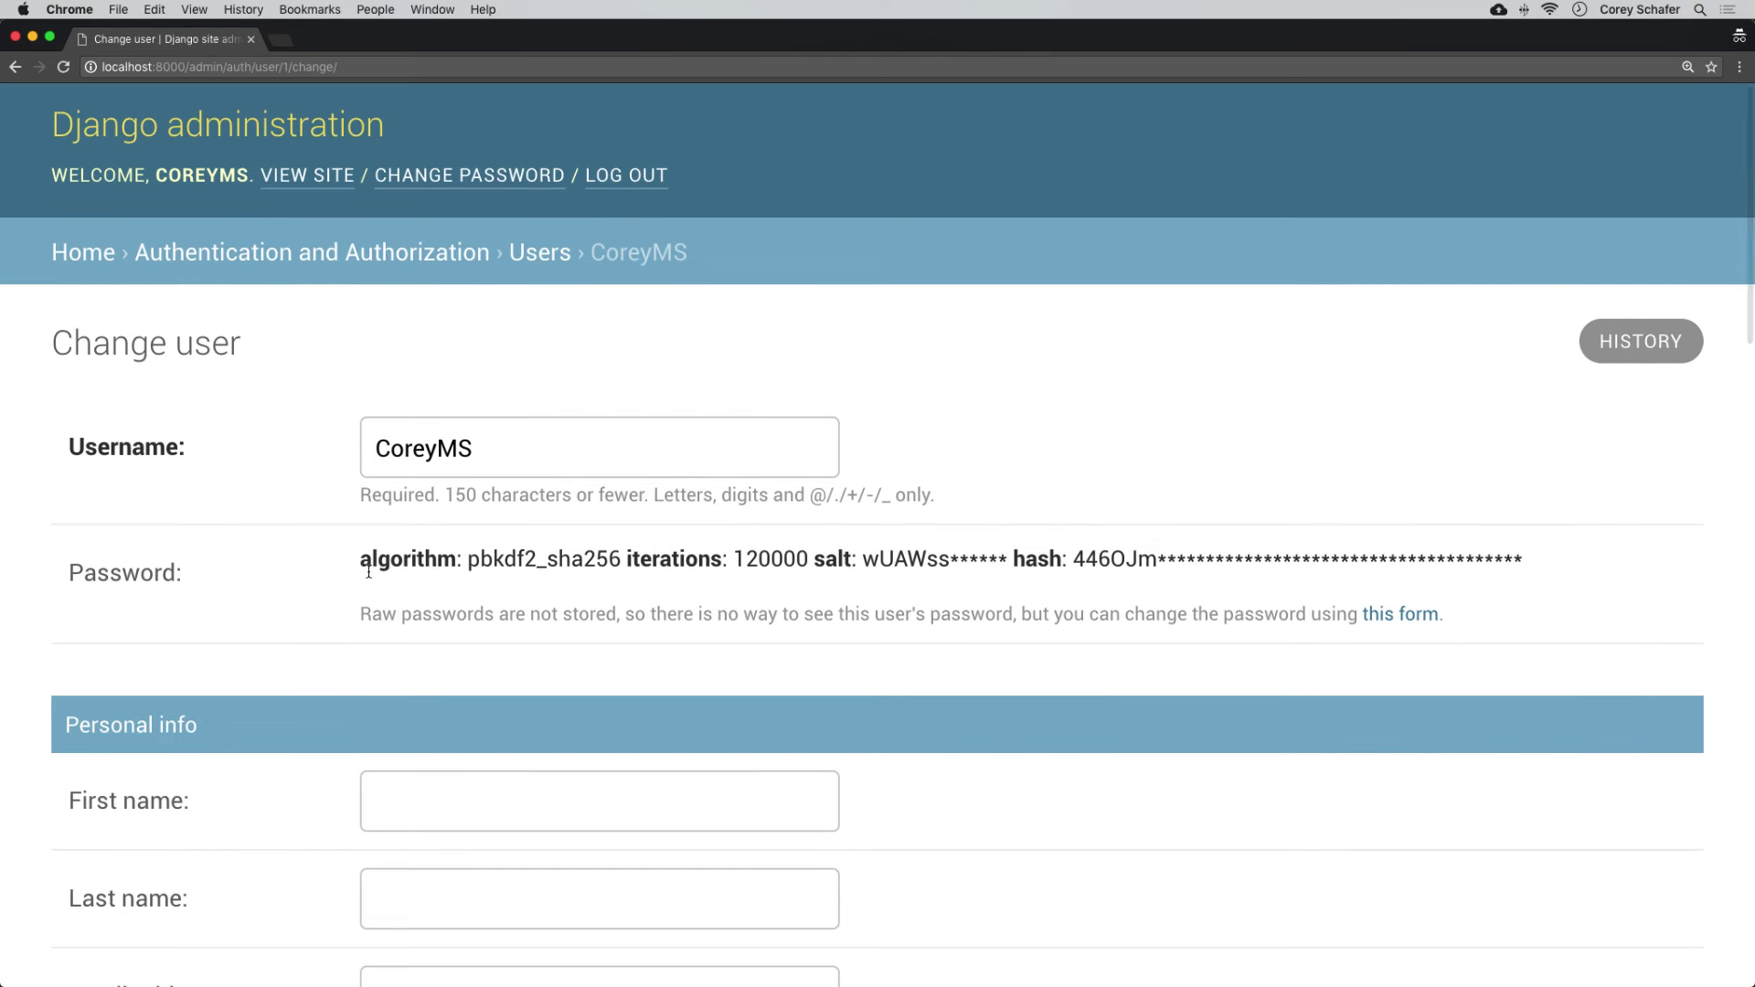
{"action": "left_click_drag", "start_coordinate": [359, 563], "coordinate": [1578, 569]}
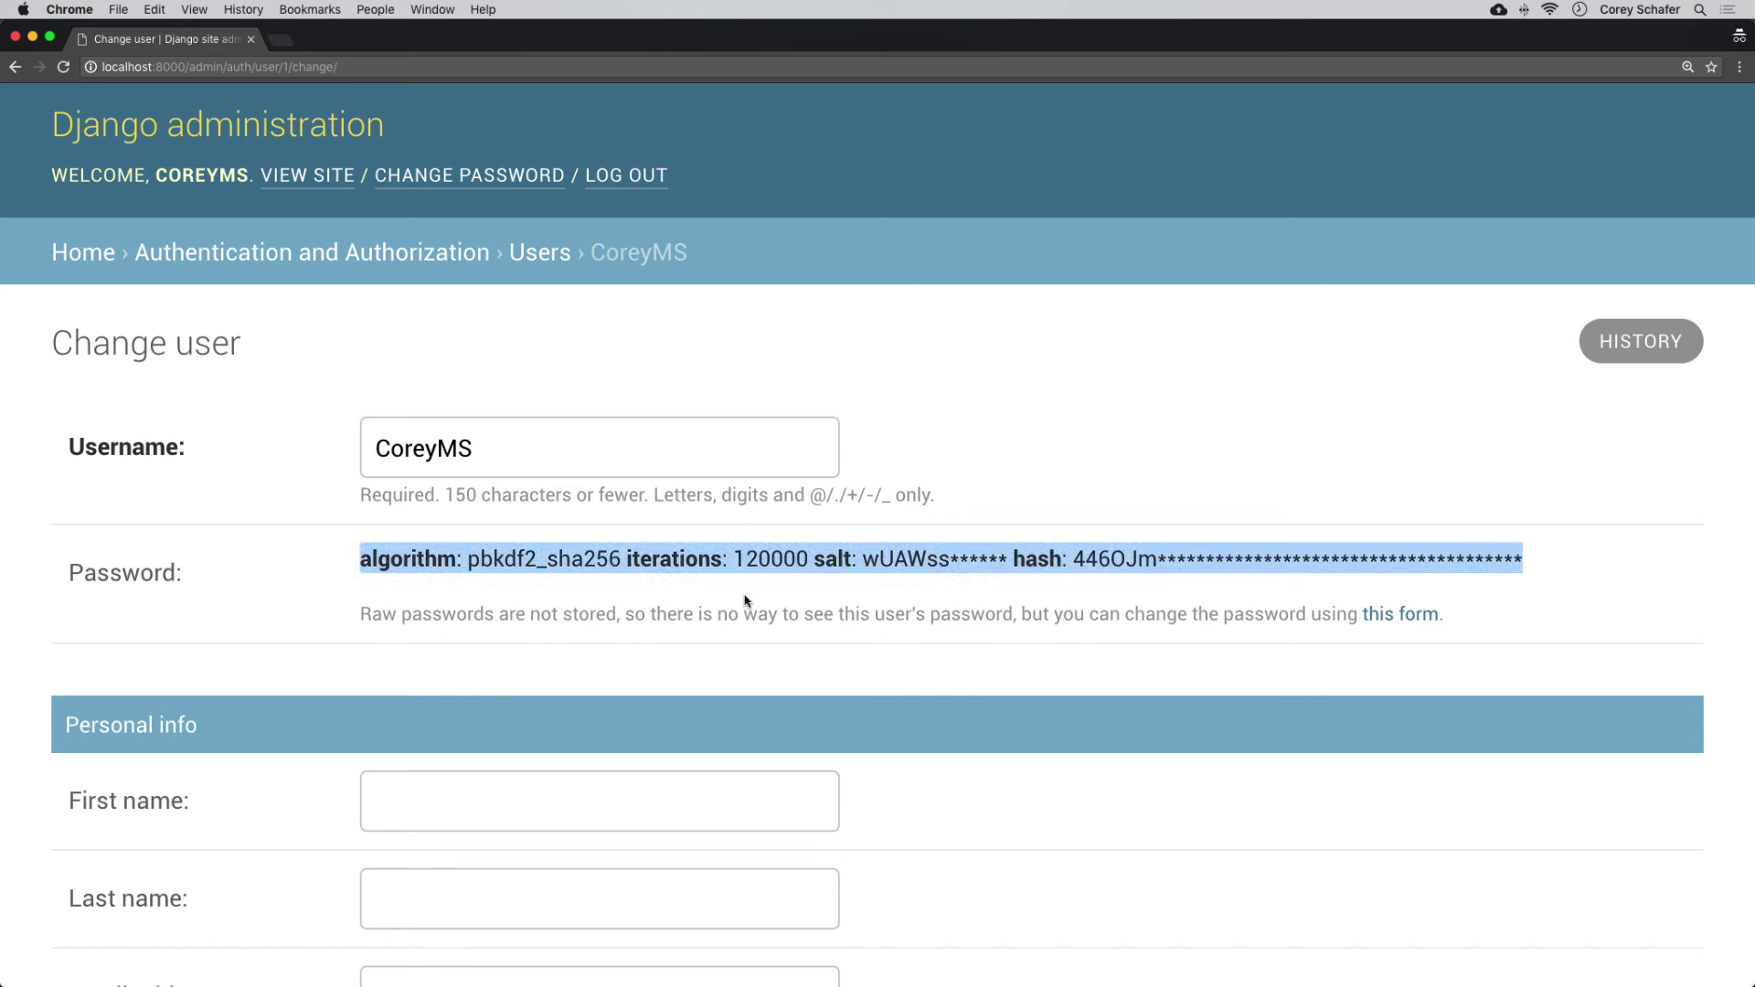
{"action": "left_click", "coordinate": [717, 603]}
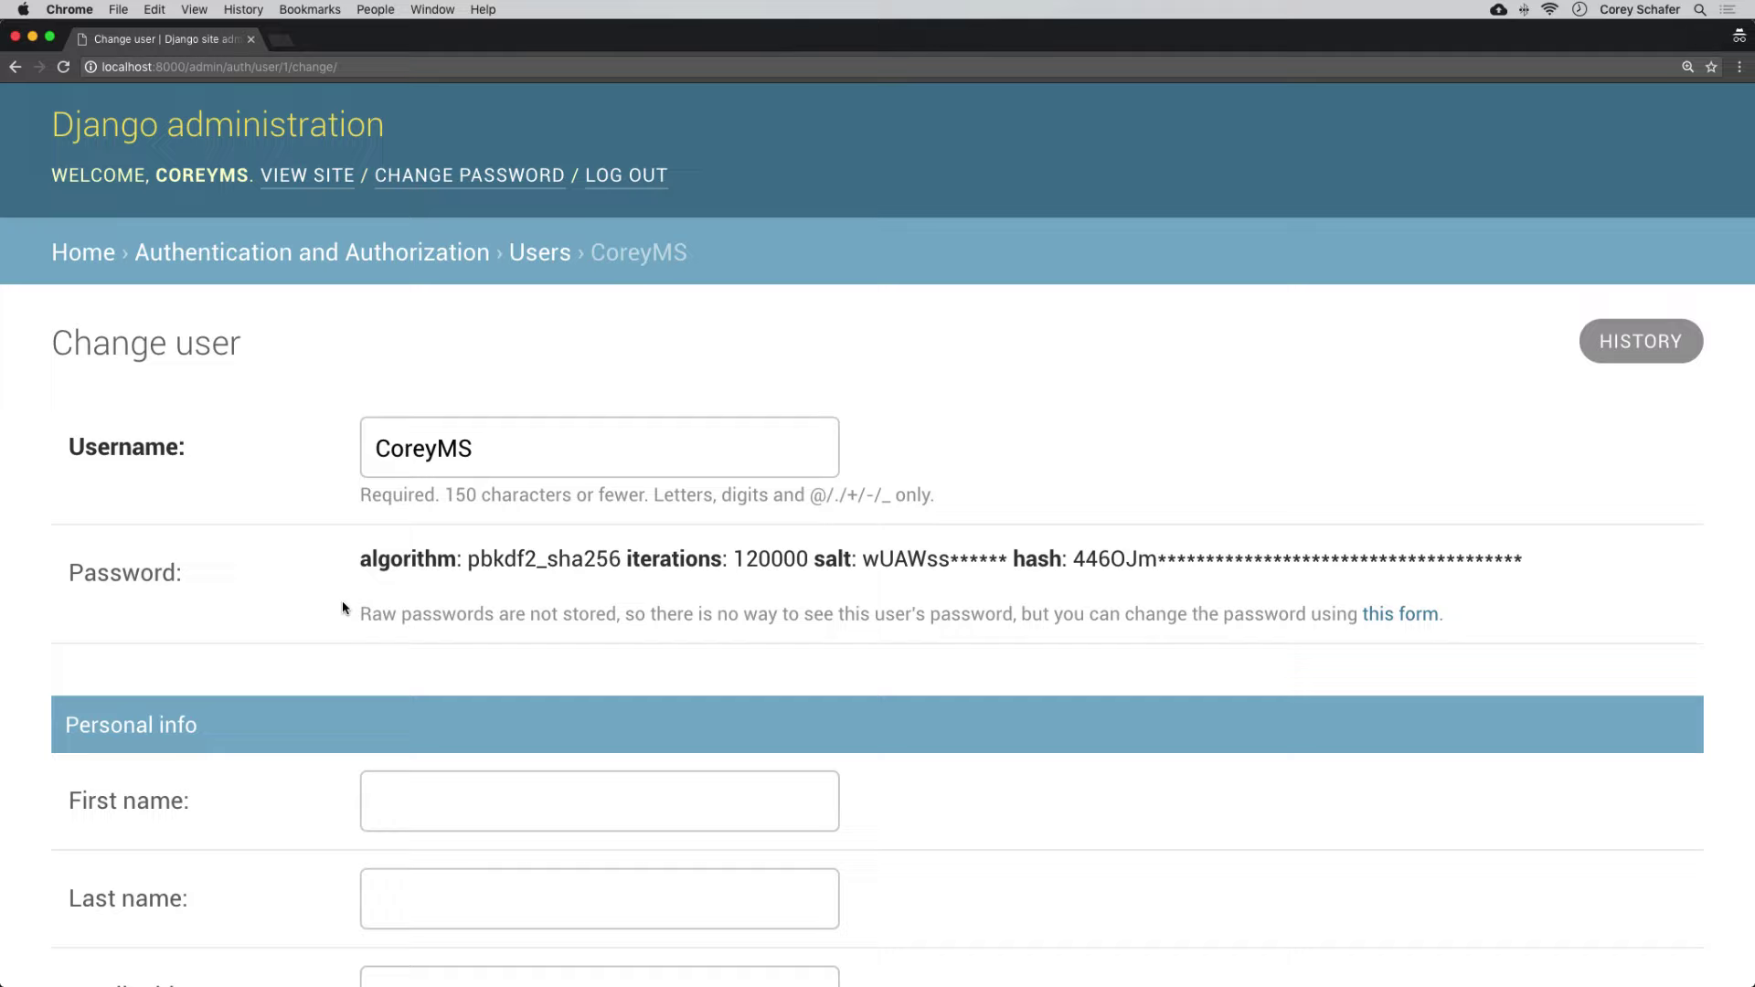
{"action": "scroll", "coordinate": [343, 607], "scroll_direction": "down", "scroll_amount": 4}
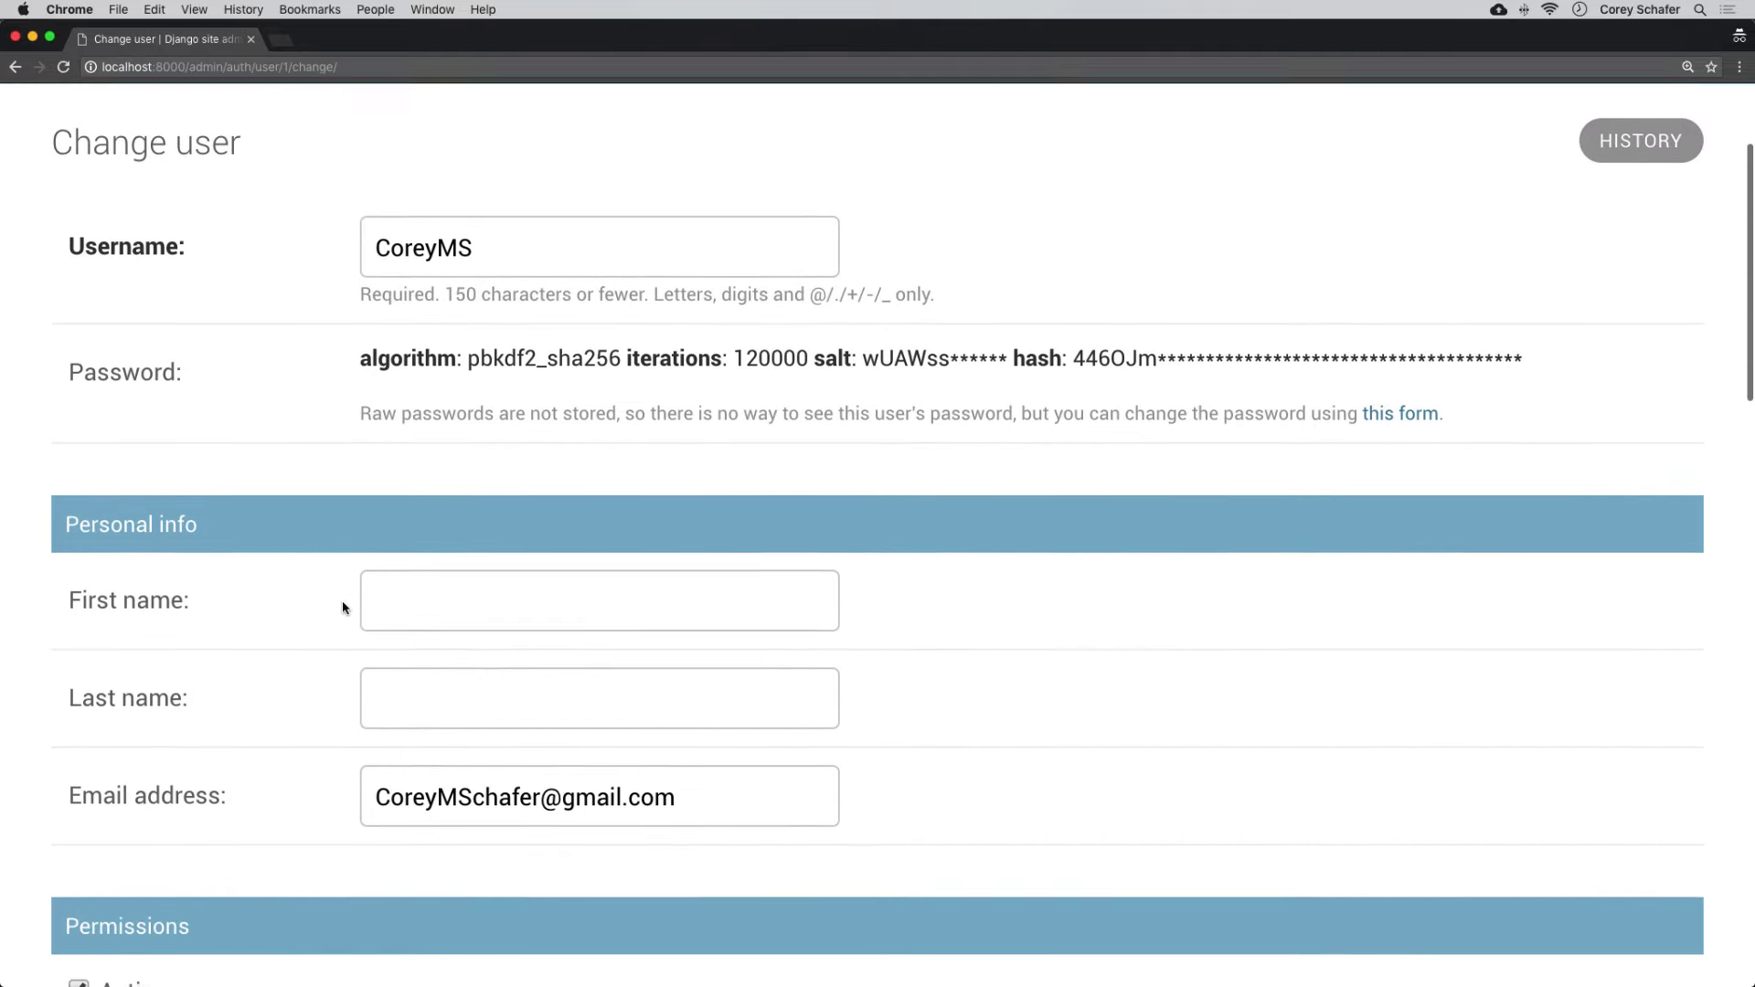
{"action": "scroll", "coordinate": [343, 607], "scroll_direction": "down", "scroll_amount": 2}
{"action": "scroll", "coordinate": [343, 607], "scroll_direction": "down", "scroll_amount": 1}
{"action": "scroll", "coordinate": [344, 607], "scroll_direction": "down", "scroll_amount": 1}
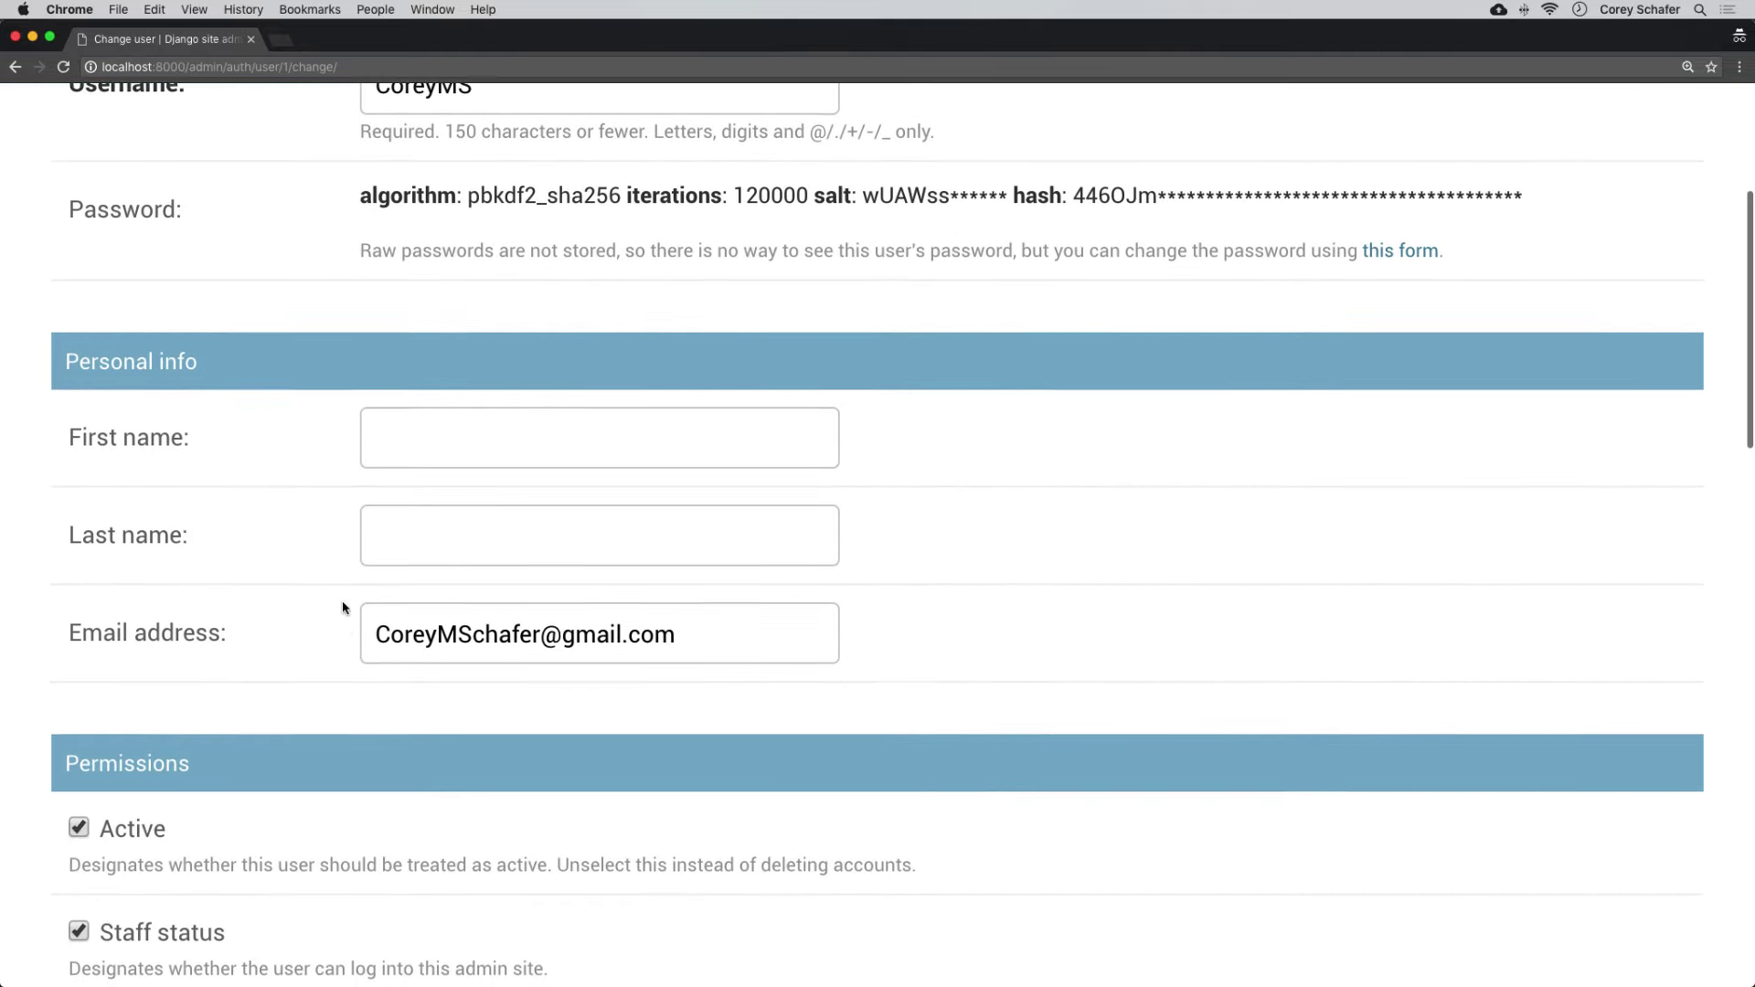
{"action": "scroll", "coordinate": [344, 608], "scroll_direction": "down", "scroll_amount": 2}
{"action": "scroll", "coordinate": [344, 608], "scroll_direction": "down", "scroll_amount": 1}
{"action": "scroll", "coordinate": [343, 607], "scroll_direction": "down", "scroll_amount": 2}
{"action": "scroll", "coordinate": [343, 608], "scroll_direction": "down", "scroll_amount": 1}
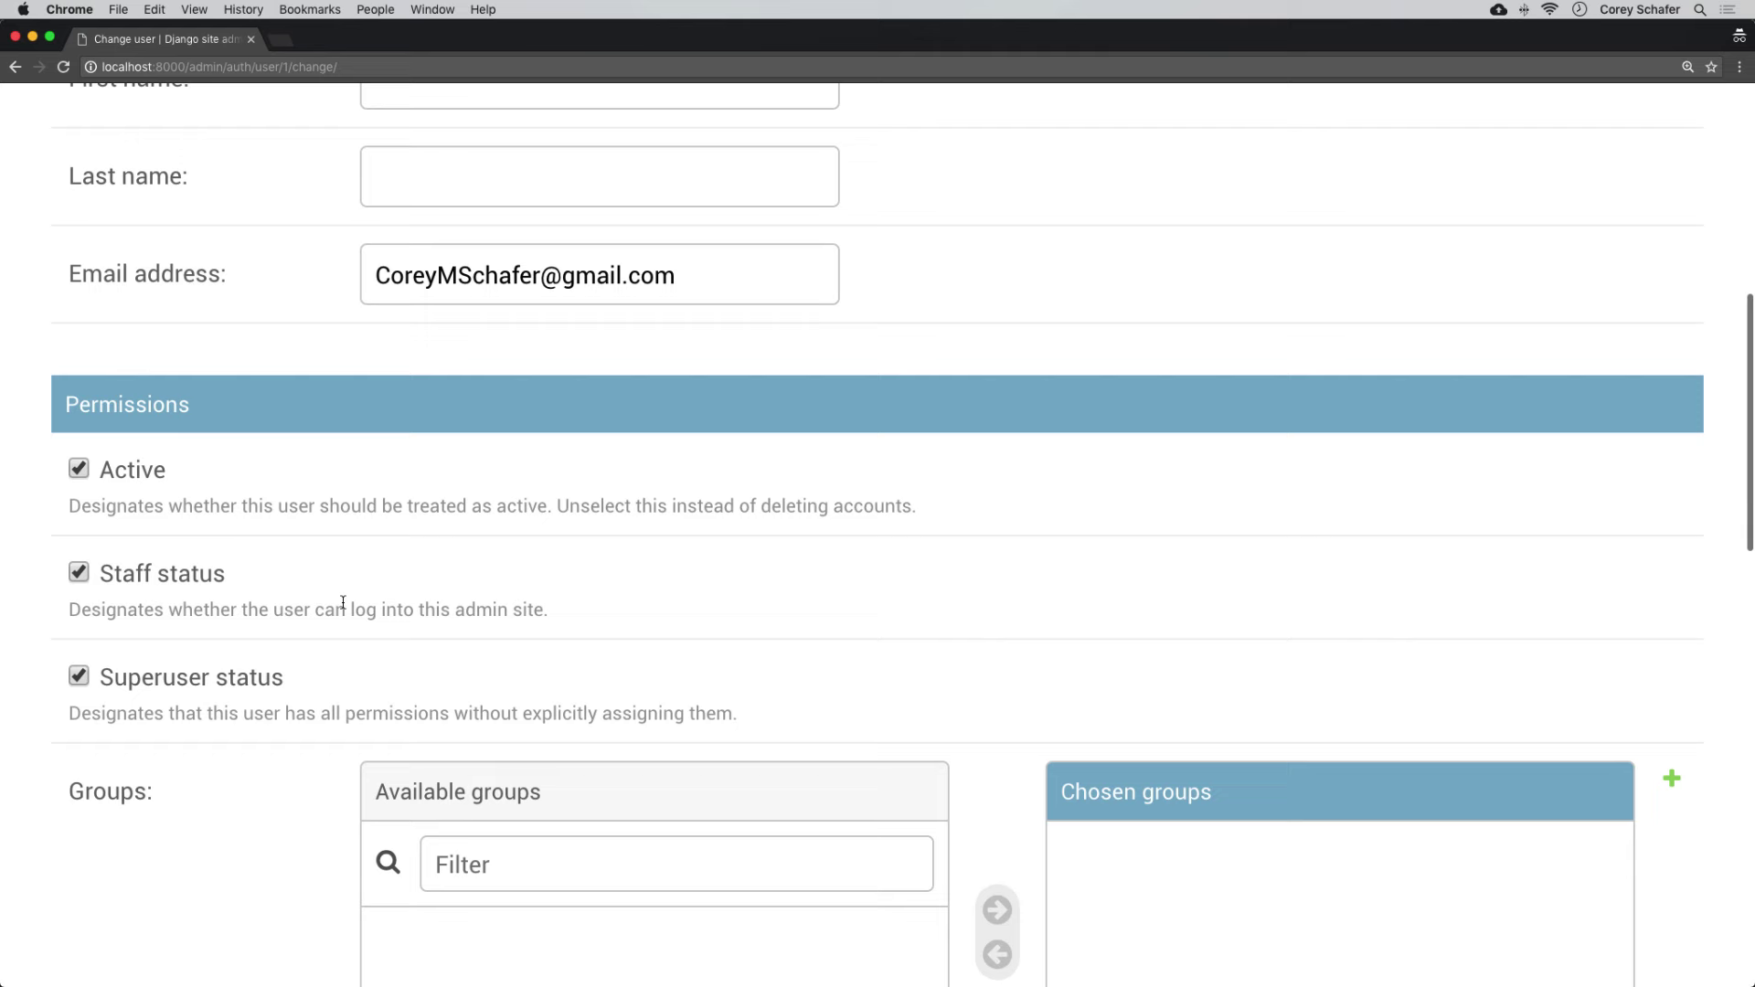
{"action": "scroll", "coordinate": [344, 604], "scroll_direction": "down", "scroll_amount": 1}
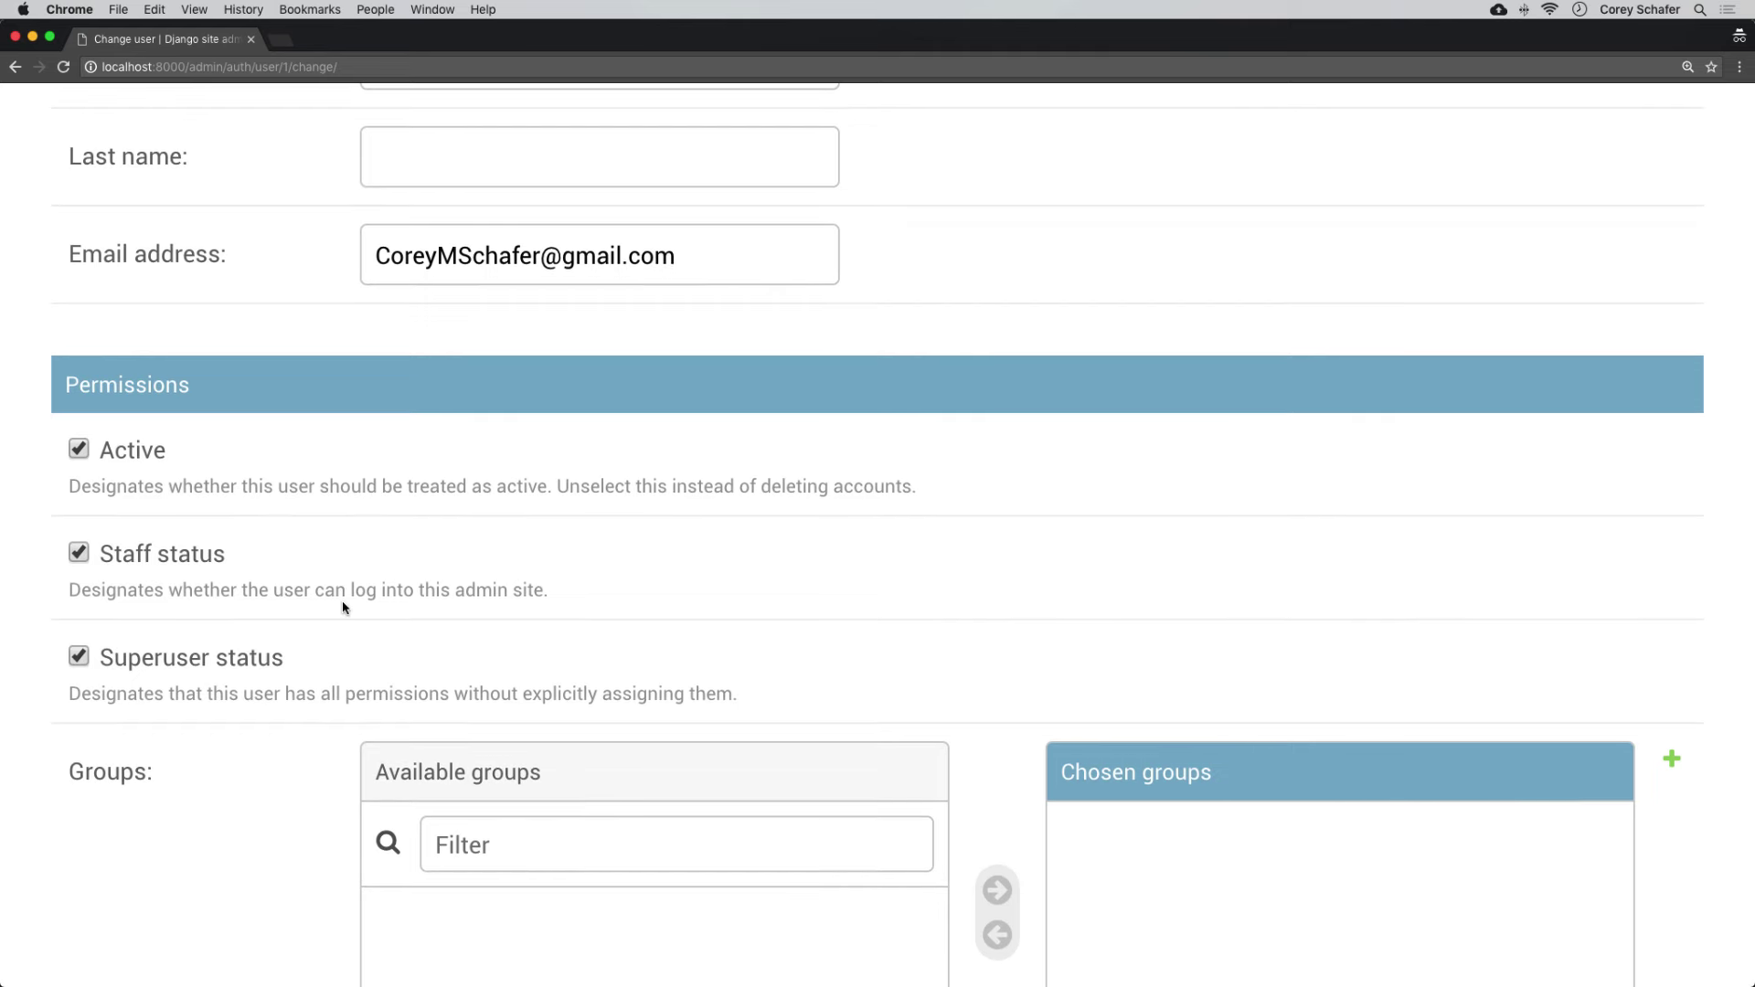
{"action": "scroll", "coordinate": [342, 608], "scroll_direction": "down", "scroll_amount": 2}
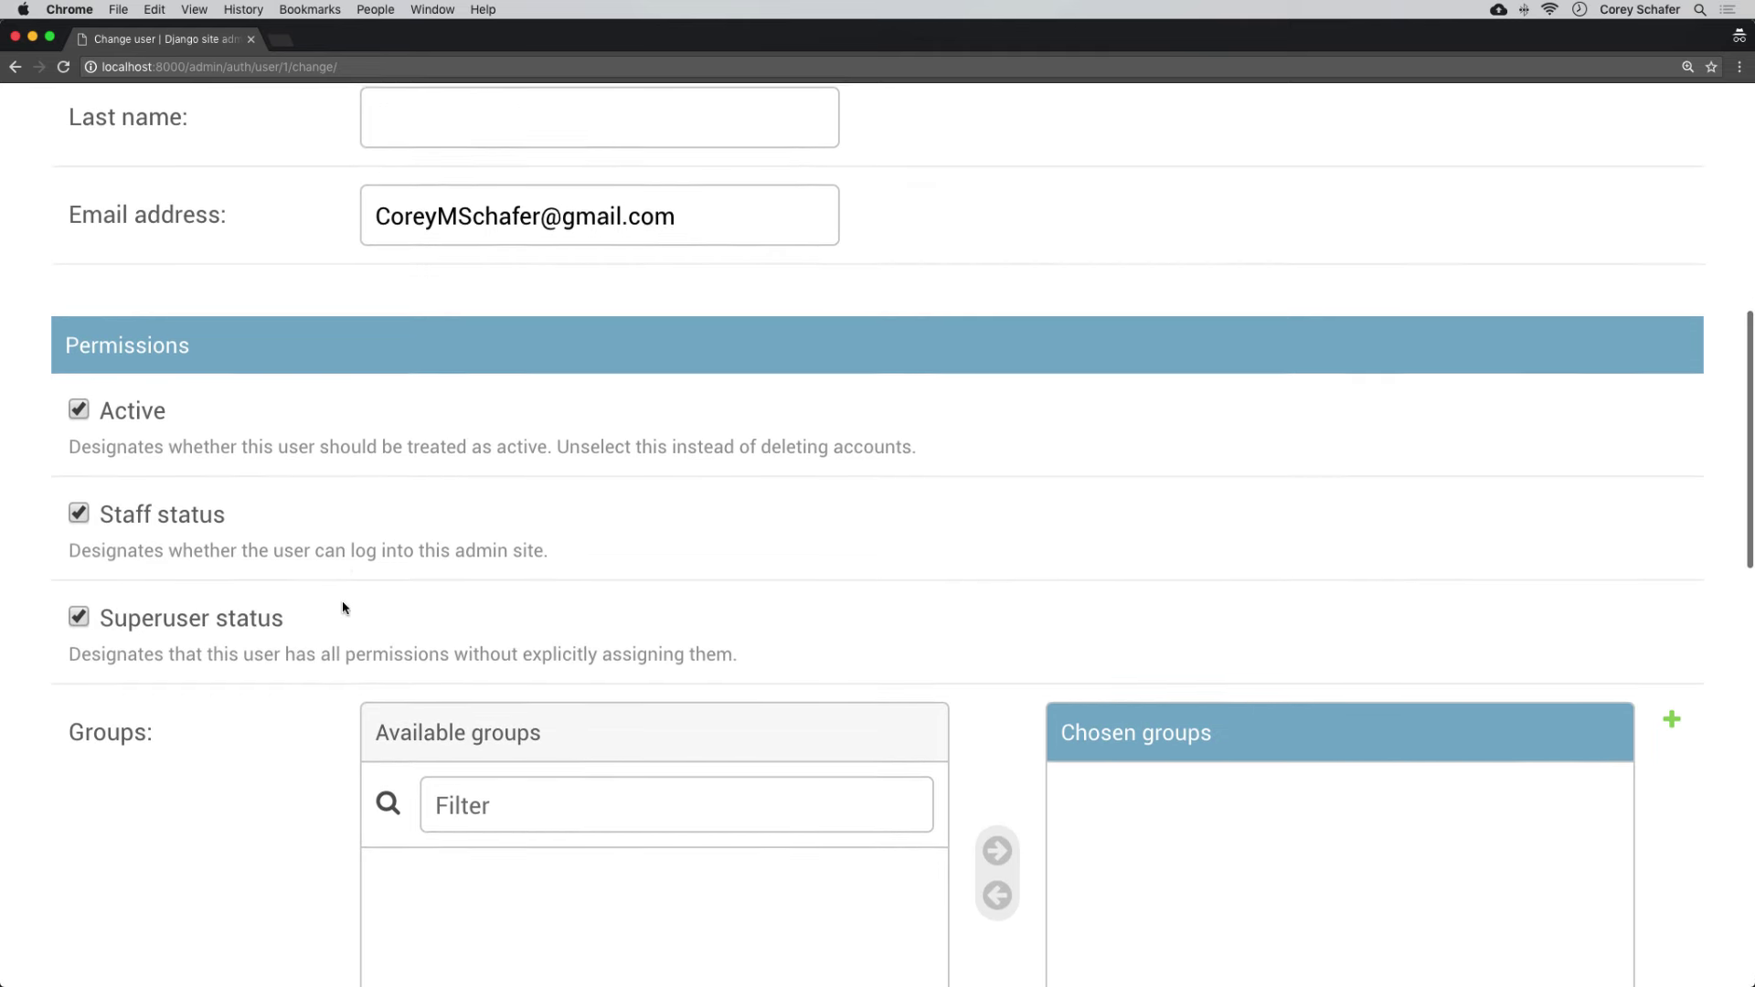
{"action": "scroll", "coordinate": [342, 608], "scroll_direction": "down", "scroll_amount": 1}
{"action": "scroll", "coordinate": [344, 608], "scroll_direction": "down", "scroll_amount": 1}
{"action": "scroll", "coordinate": [343, 607], "scroll_direction": "down", "scroll_amount": 1}
{"action": "scroll", "coordinate": [343, 608], "scroll_direction": "down", "scroll_amount": 2}
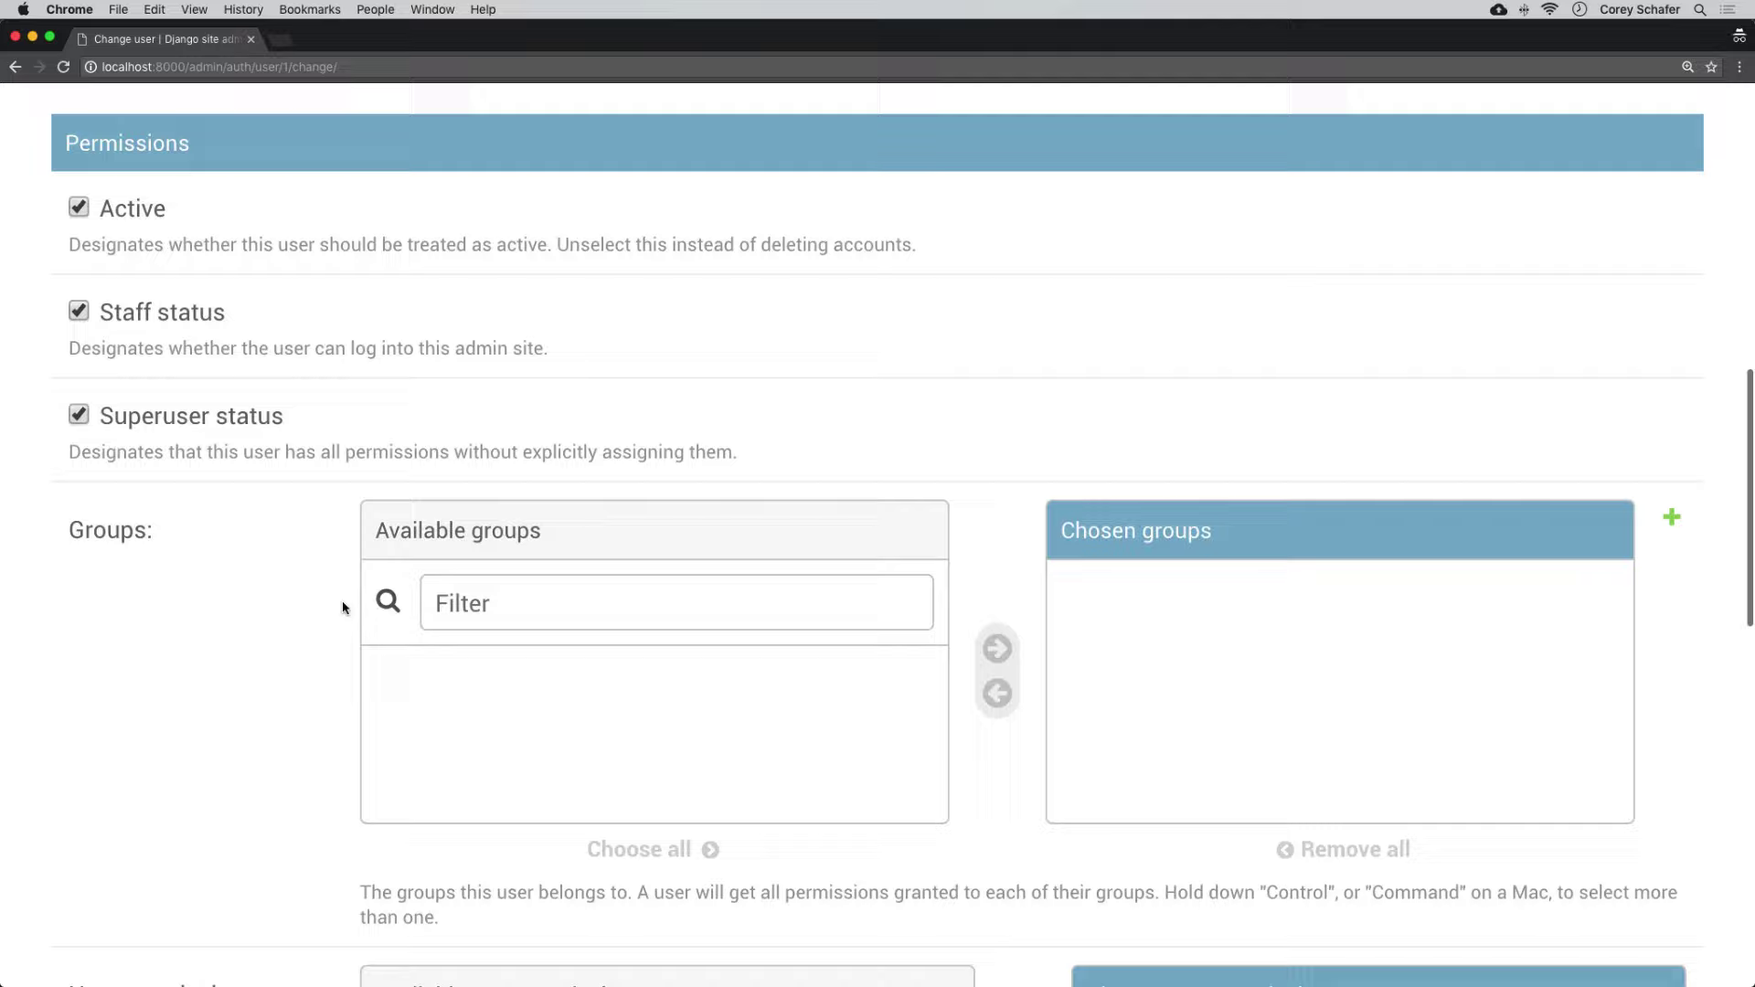
{"action": "scroll", "coordinate": [343, 608], "scroll_direction": "down", "scroll_amount": 1}
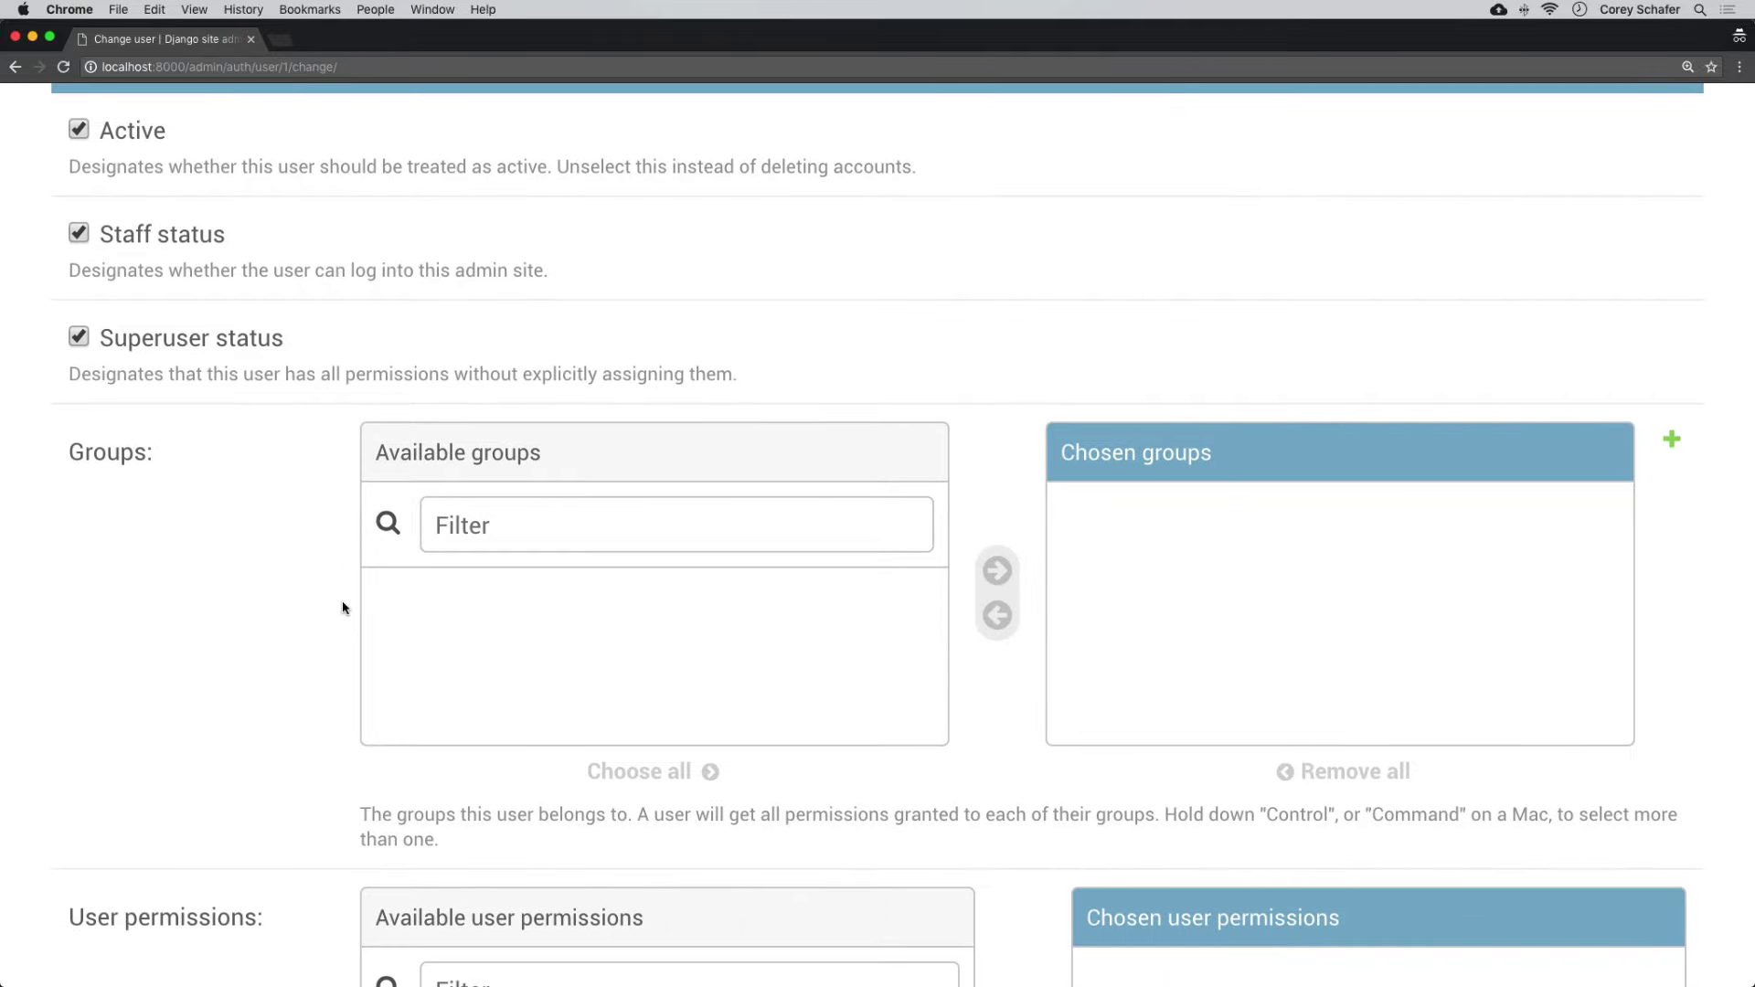
{"action": "scroll", "coordinate": [344, 608], "scroll_direction": "down", "scroll_amount": 2}
{"action": "scroll", "coordinate": [343, 608], "scroll_direction": "down", "scroll_amount": 1}
{"action": "scroll", "coordinate": [343, 608], "scroll_direction": "up", "scroll_amount": 3}
{"action": "scroll", "coordinate": [343, 608], "scroll_direction": "up", "scroll_amount": 5}
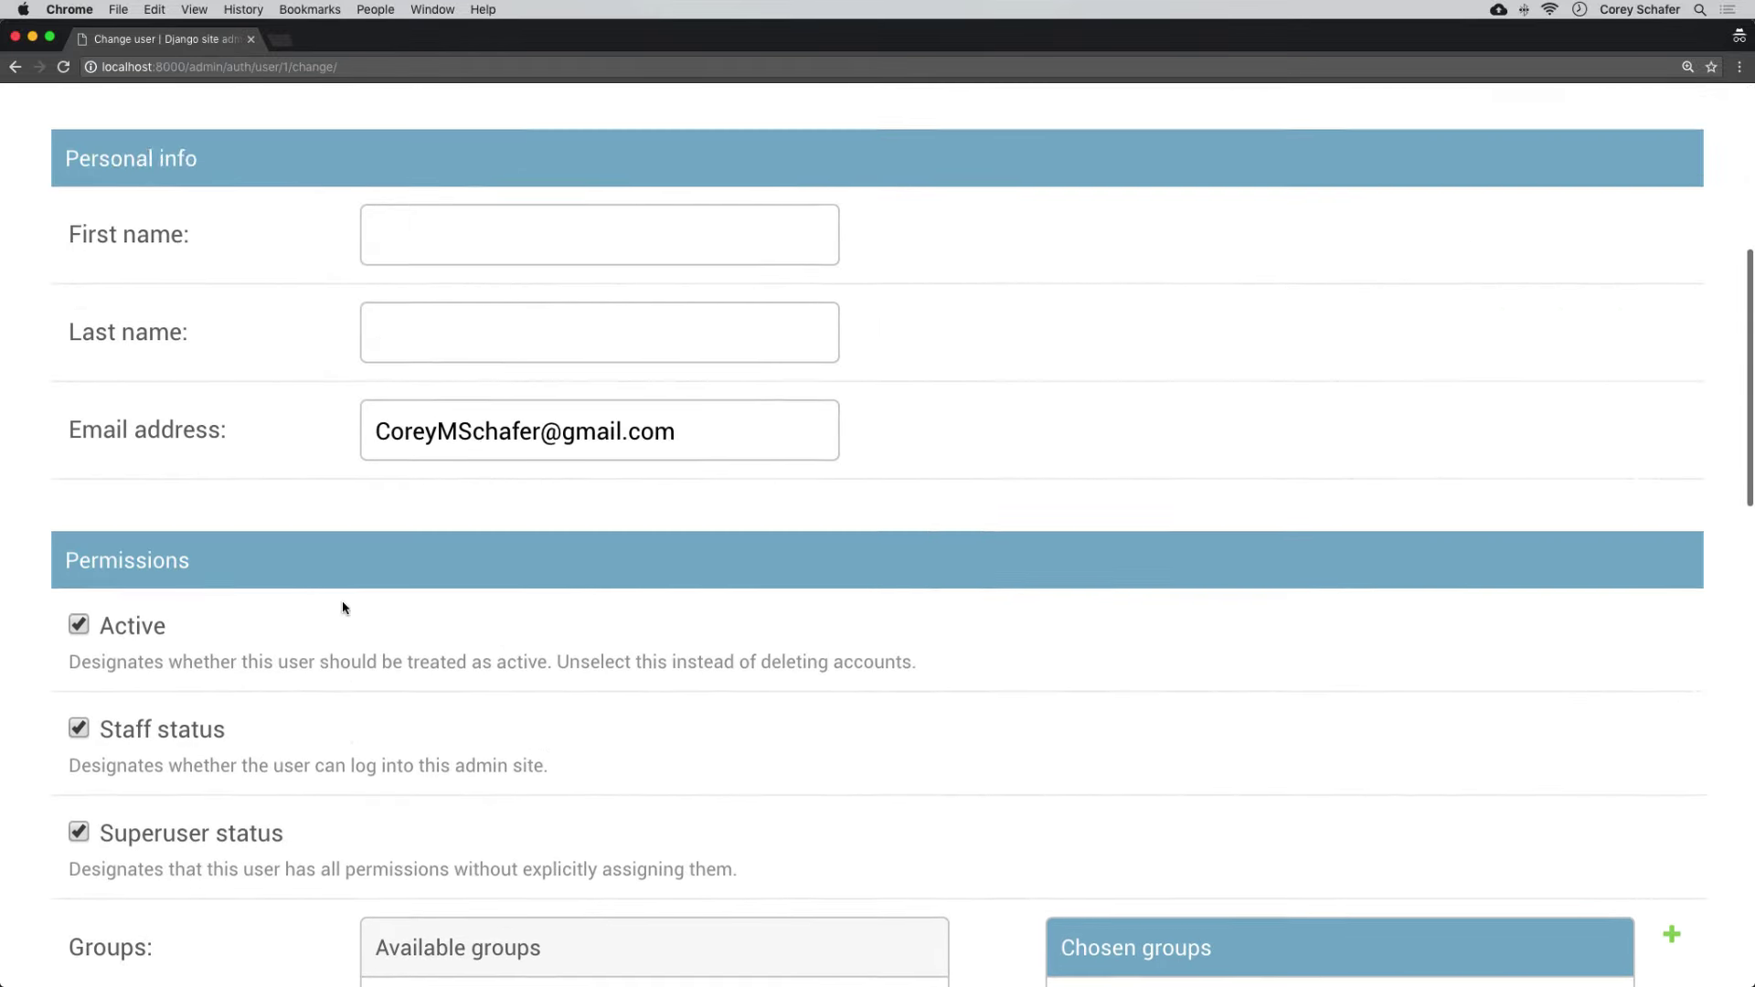
{"action": "scroll", "coordinate": [343, 608], "scroll_direction": "up", "scroll_amount": 5}
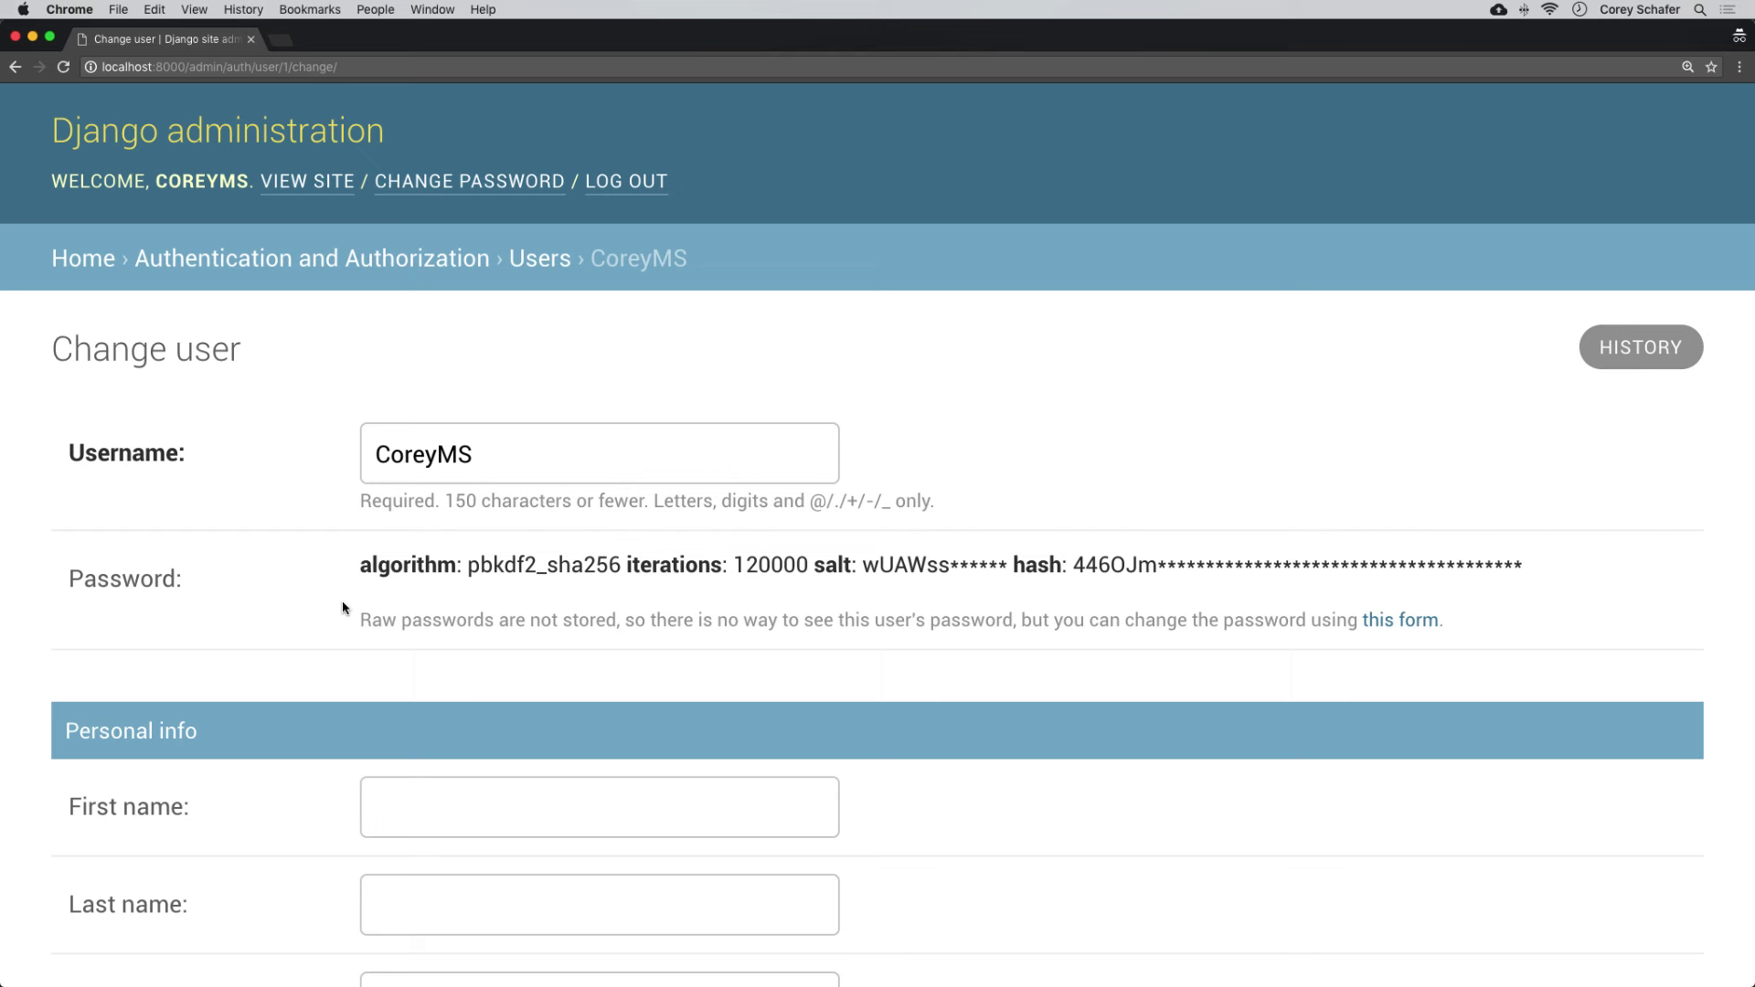
Return to the Users list through the breadcrumb link.
{"action": "left_click", "coordinate": [538, 258]}
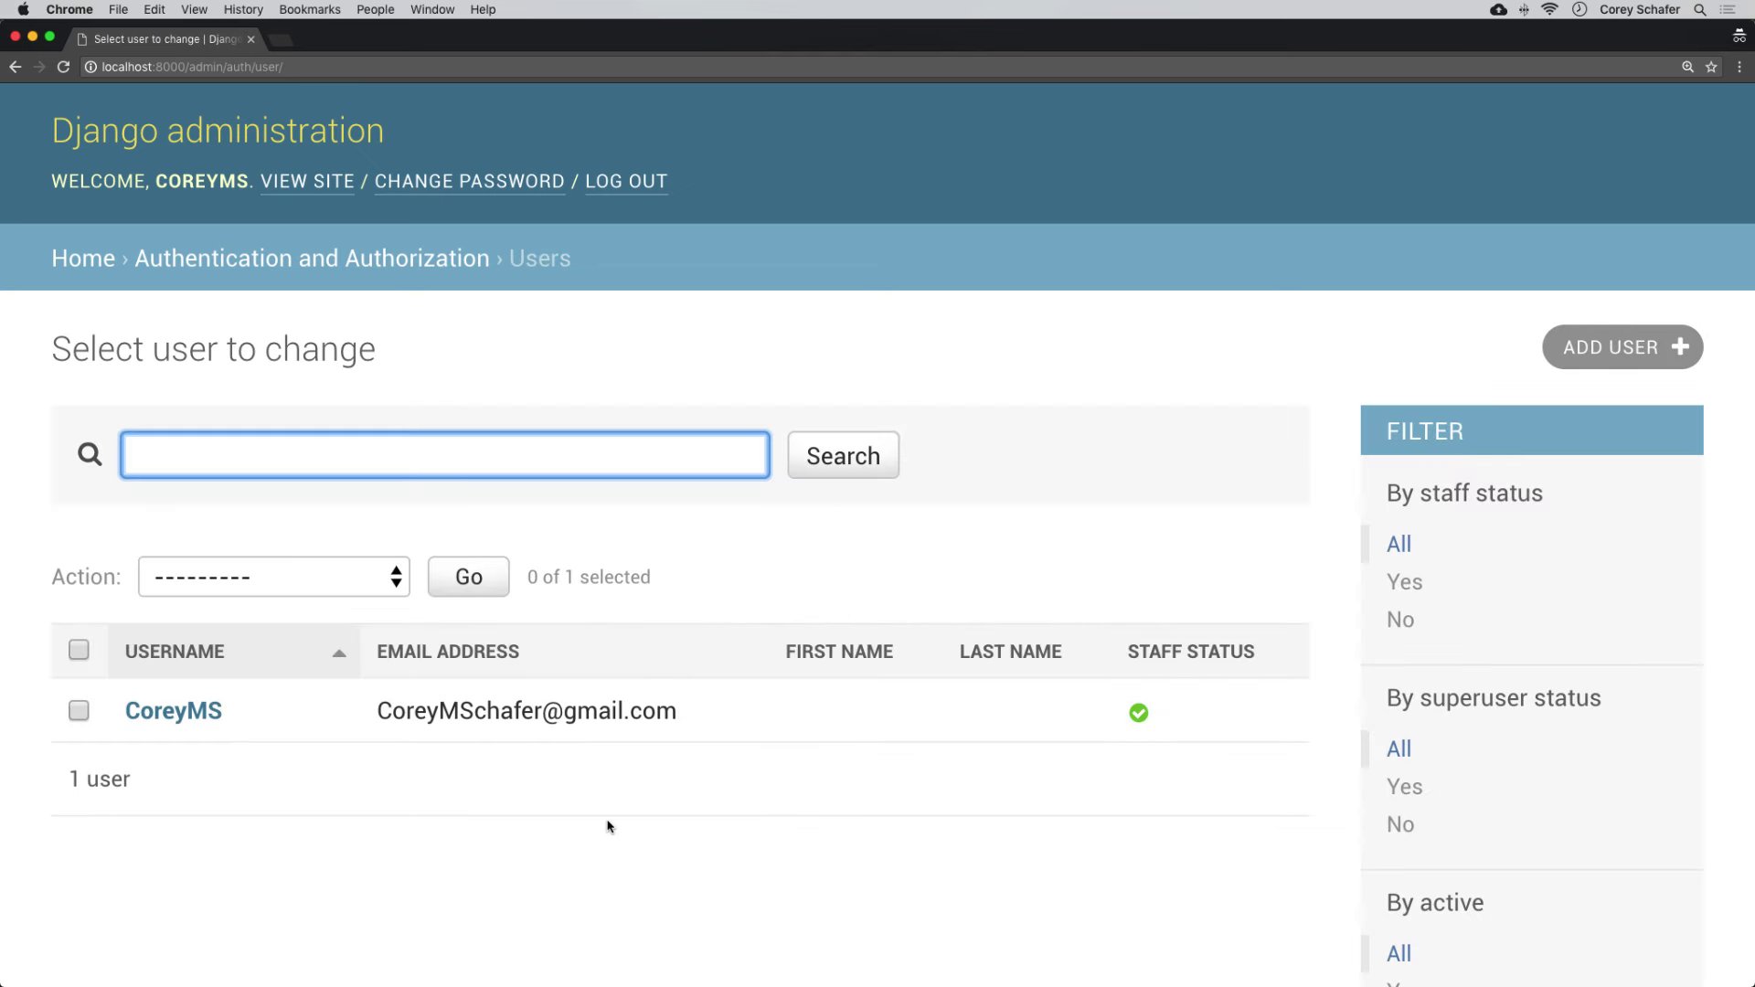
Add user 'TestUser' with a confirmed password, saving and continuing to edit.
{"action": "left_click", "coordinate": [1607, 351]}
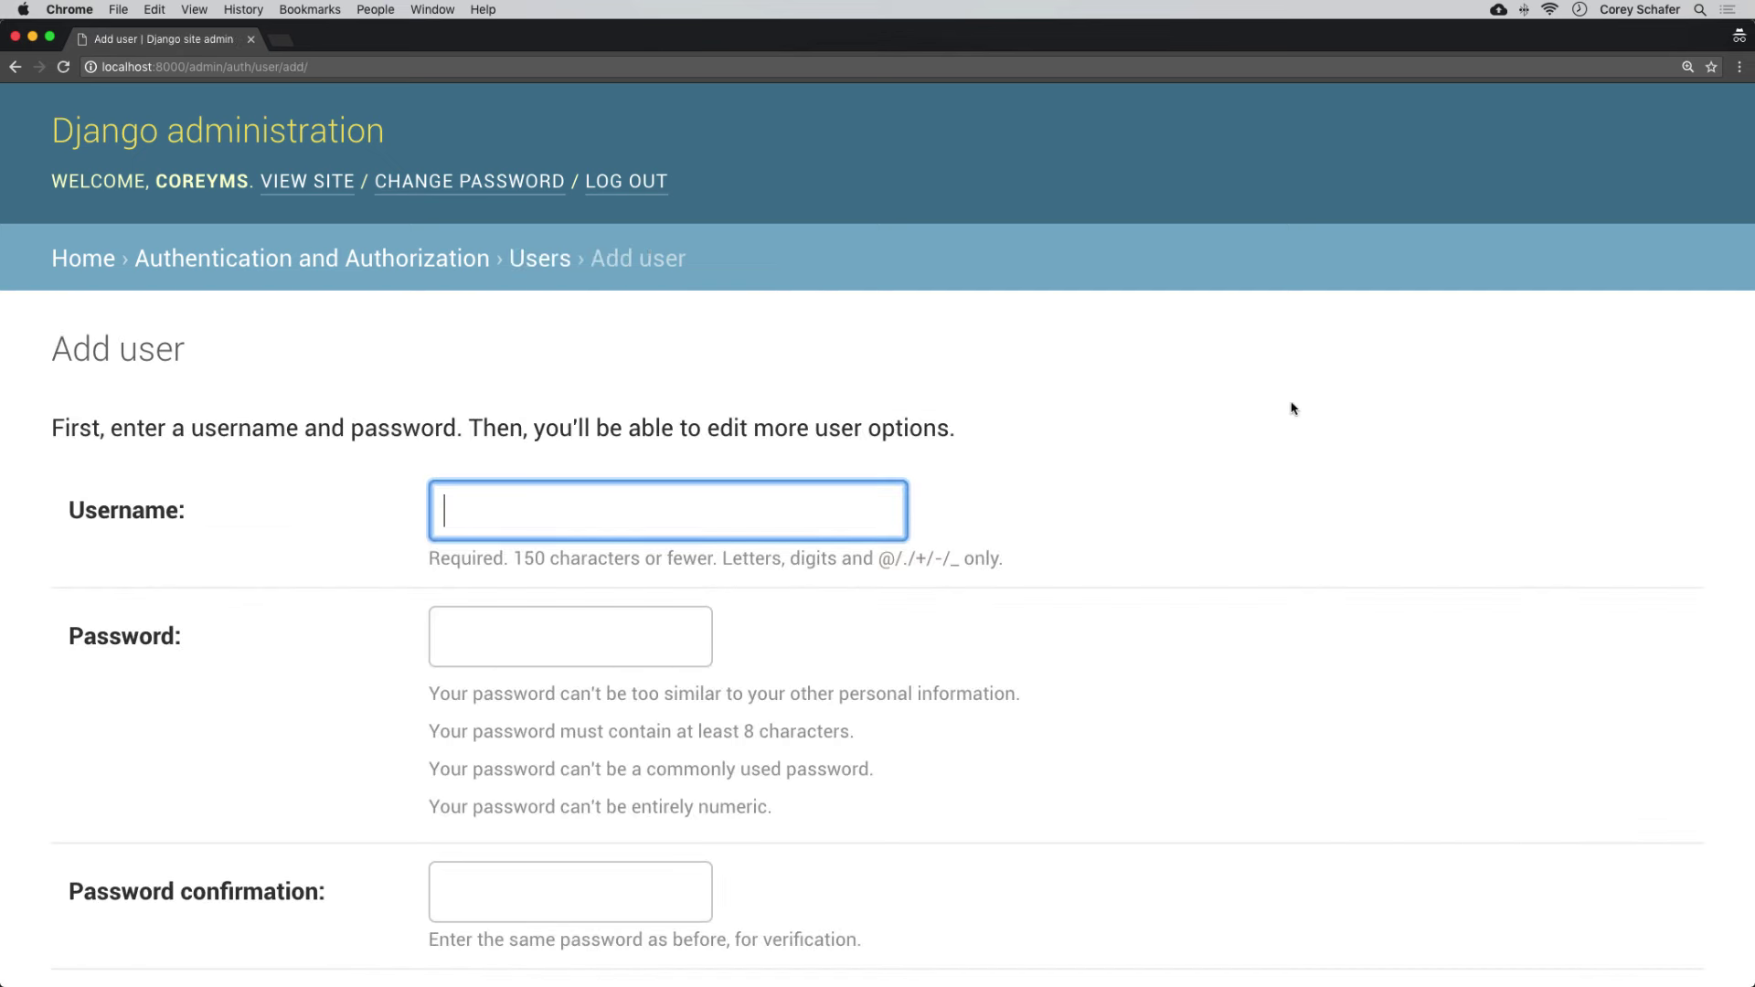
{"action": "type", "text": "Test"}
{"action": "type", "text": "User"}
{"action": "left_click", "coordinate": [580, 636]}
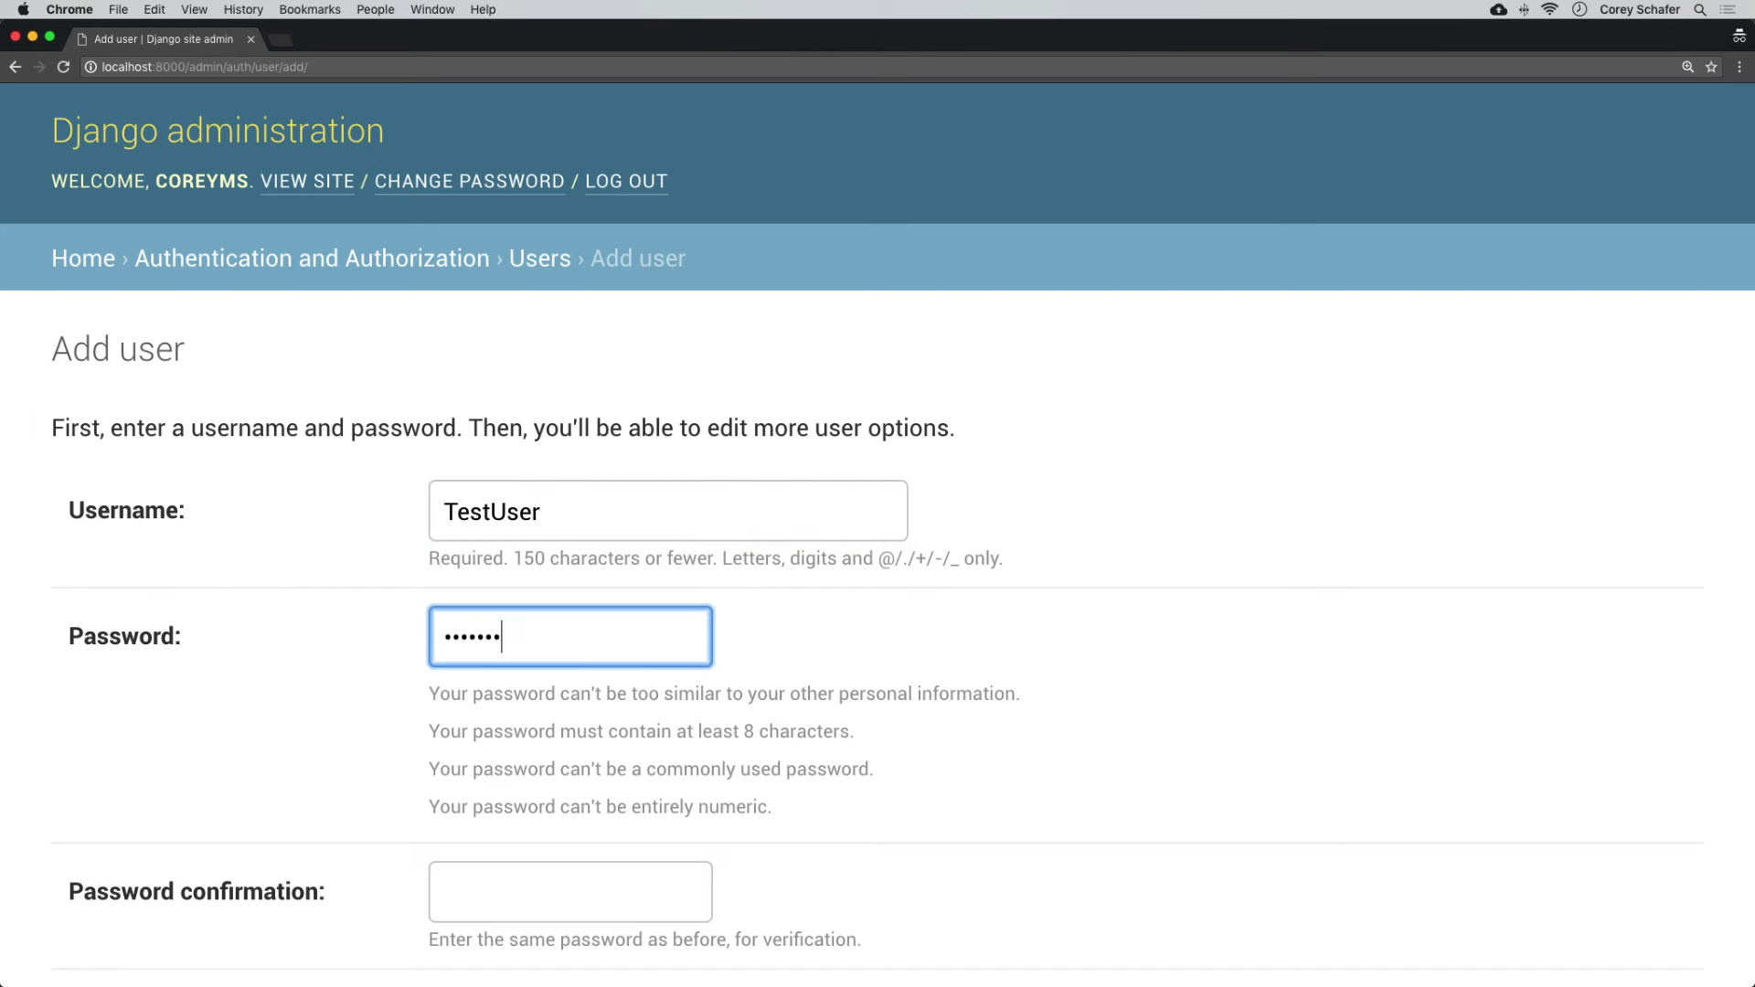
{"action": "scroll", "coordinate": [565, 694], "scroll_direction": "down", "scroll_amount": 5}
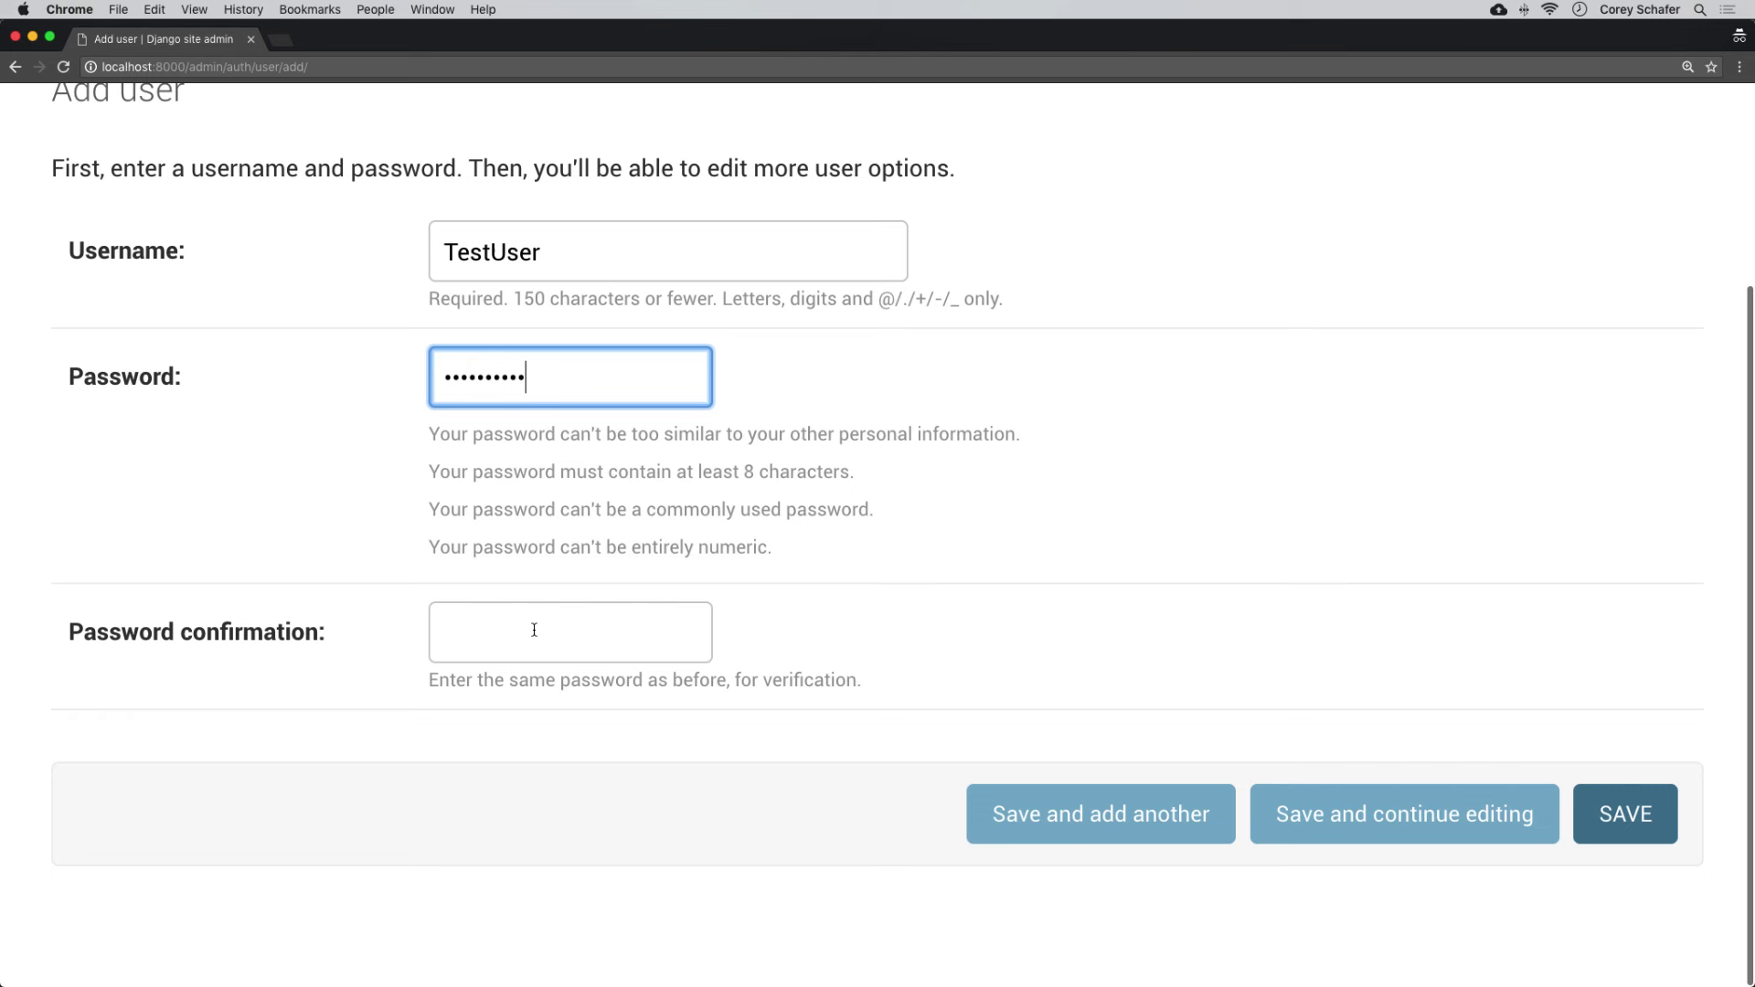
{"action": "left_click", "coordinate": [534, 628]}
{"action": "type", "text": "testing"}
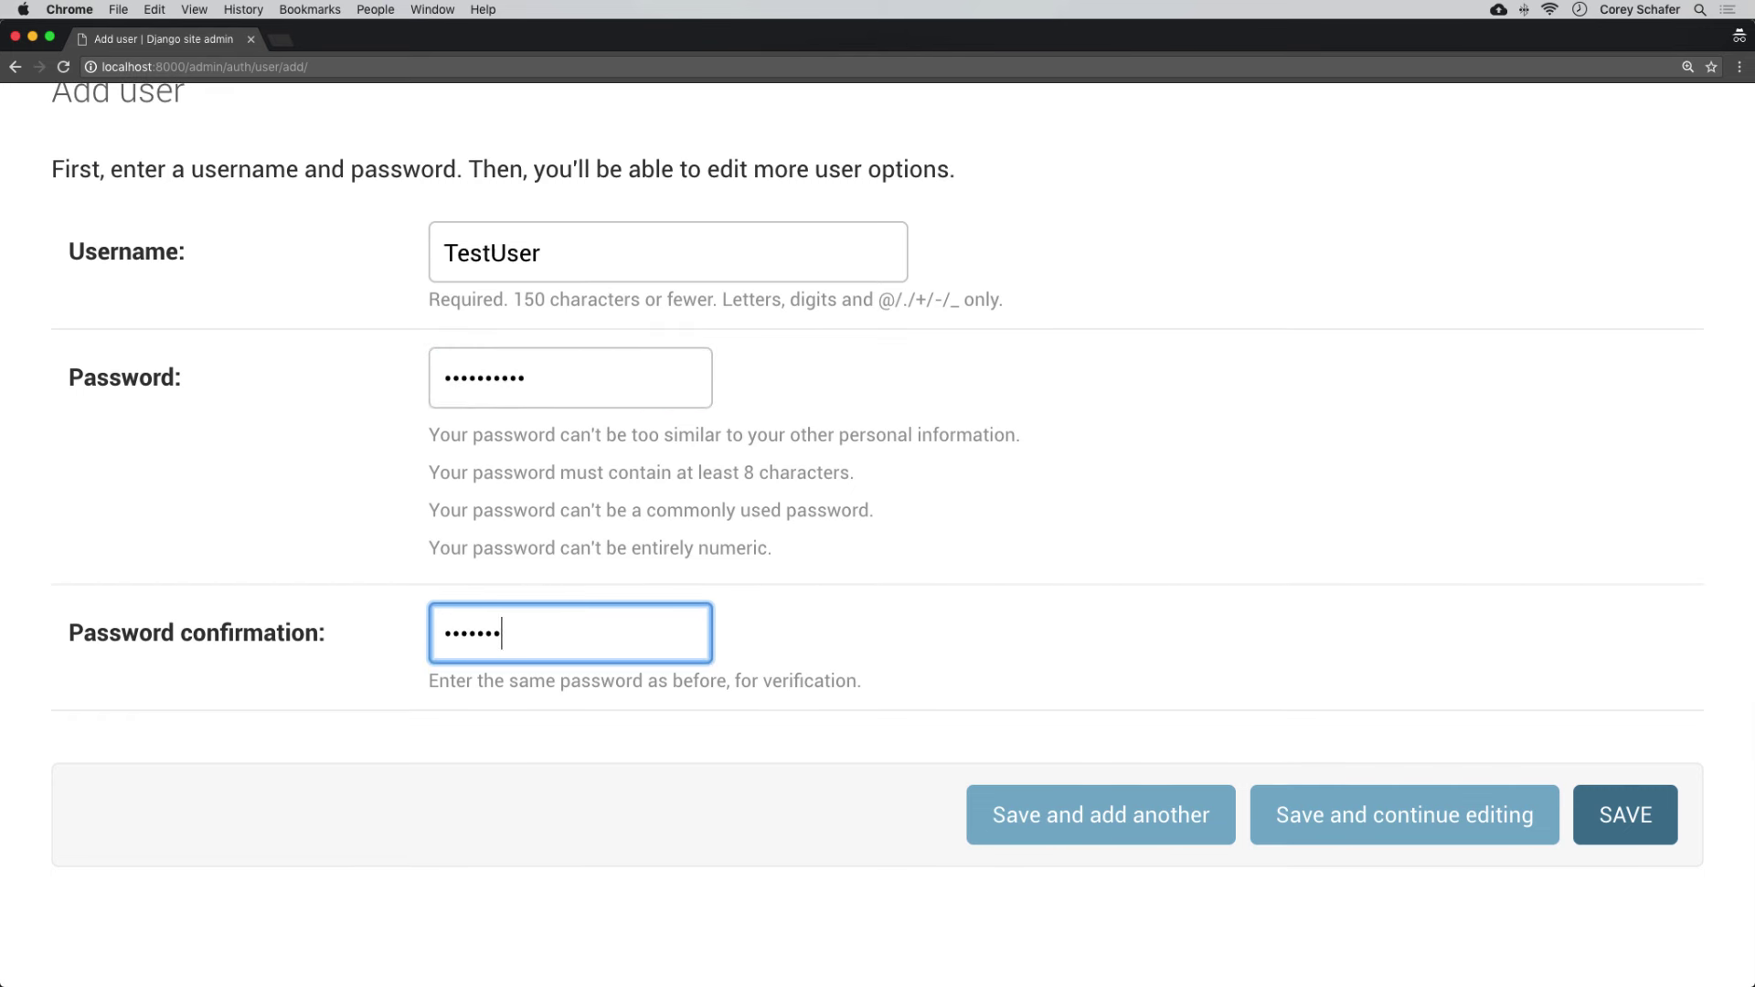
{"action": "type", "text": "321"}
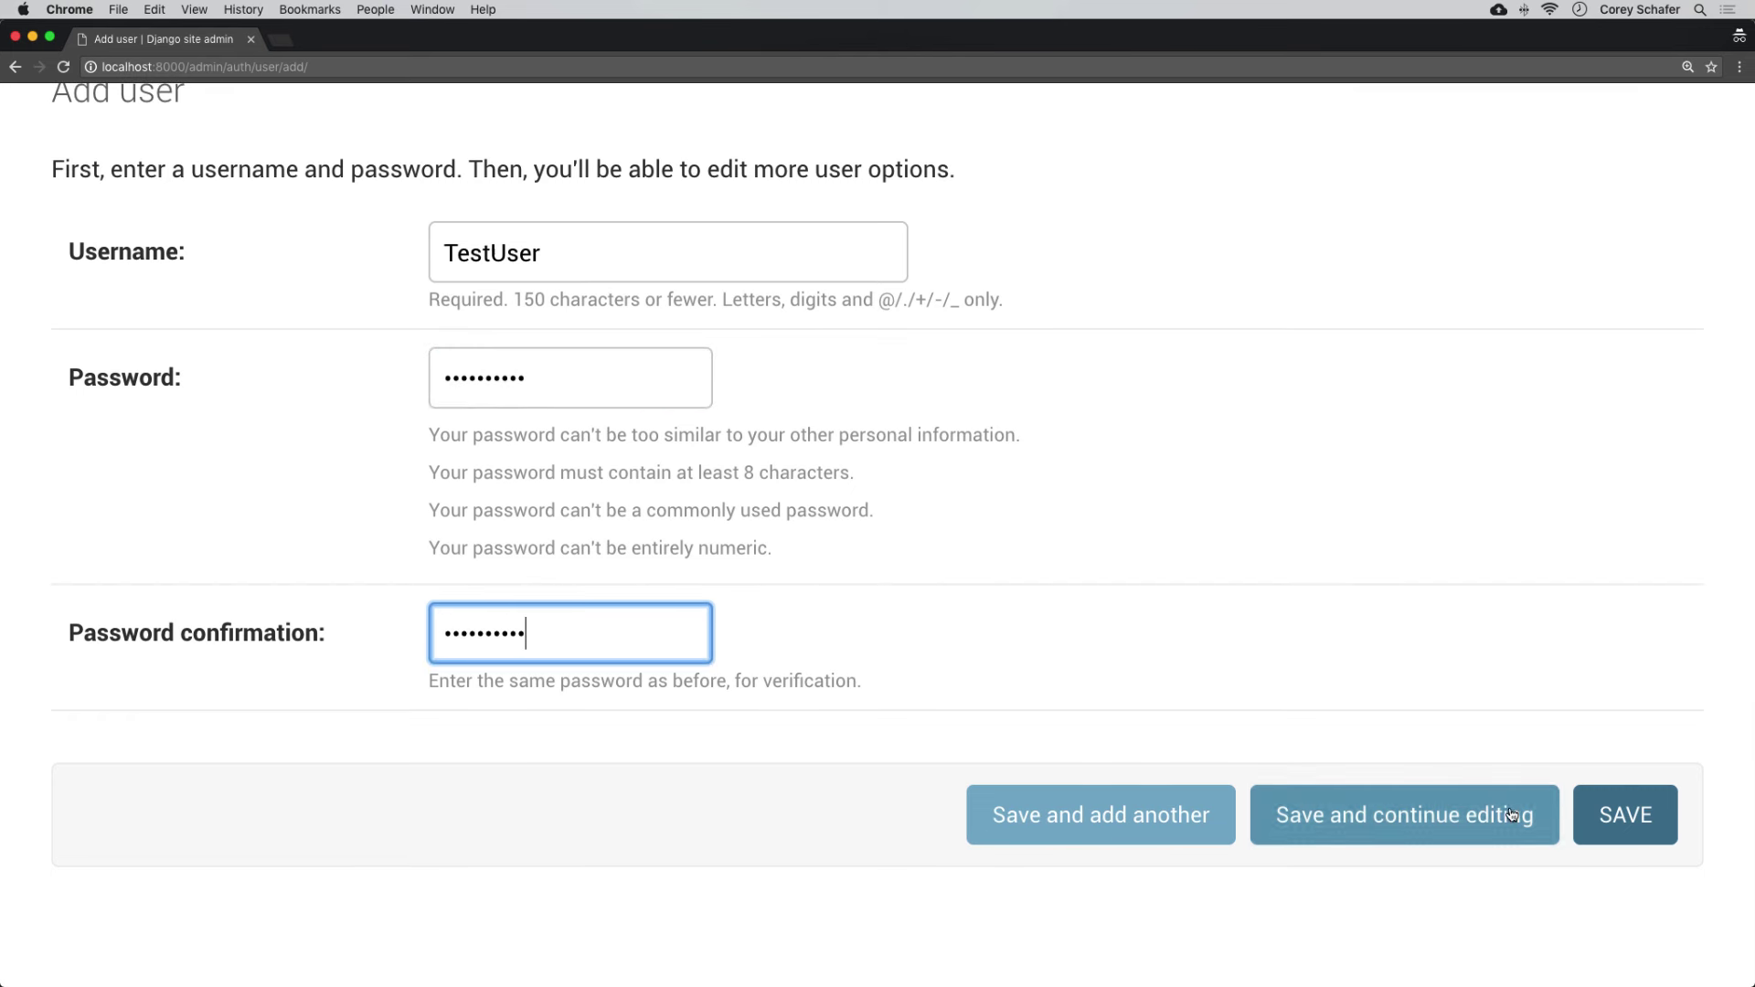
{"action": "left_click", "coordinate": [1379, 818]}
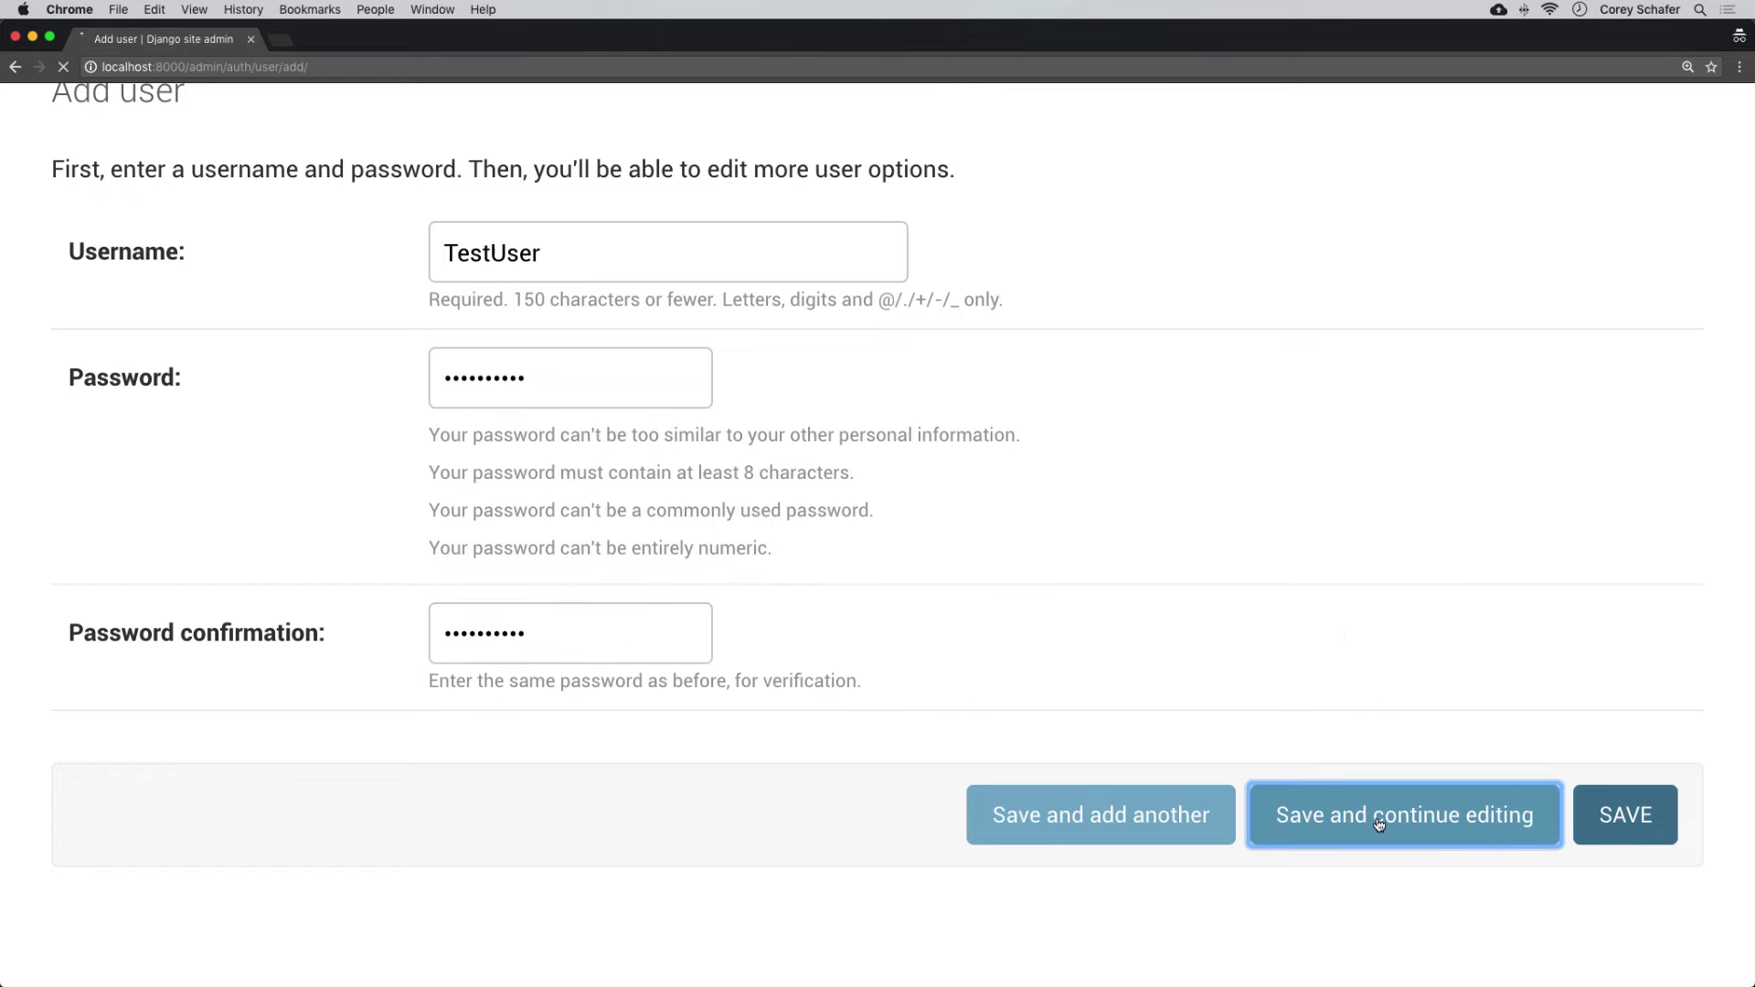
{"action": "scroll", "coordinate": [1348, 633], "scroll_direction": "down", "scroll_amount": 3}
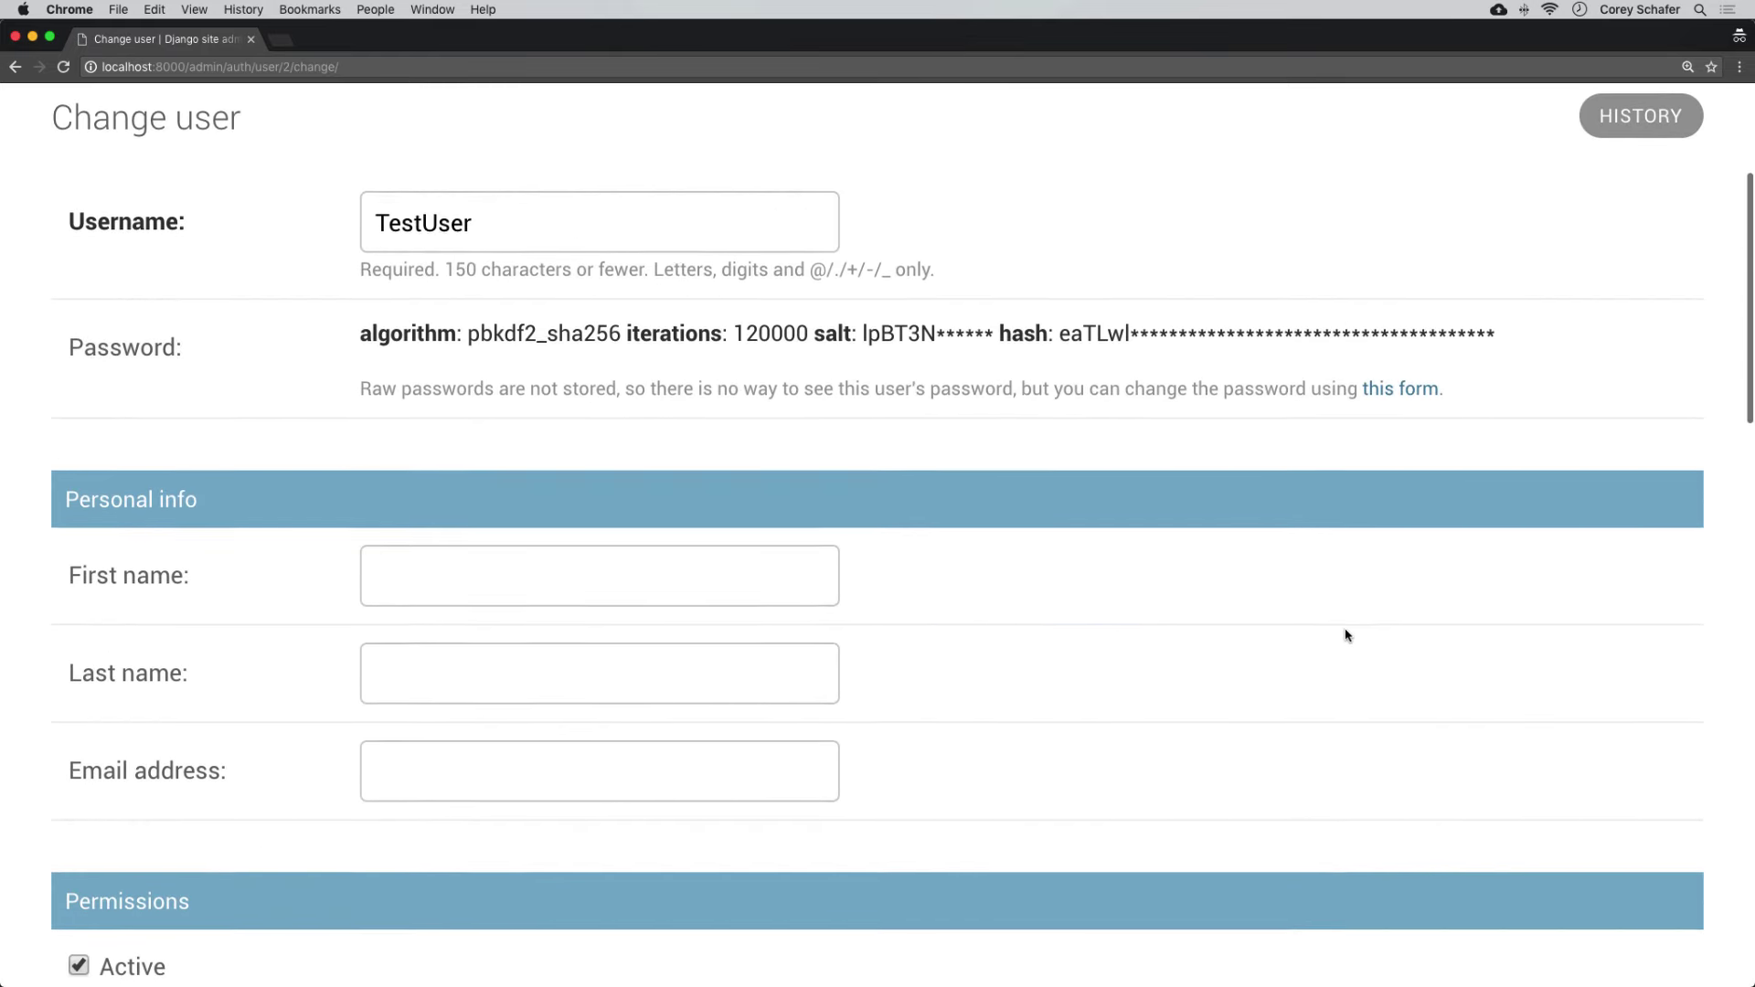
{"action": "scroll", "coordinate": [1346, 636], "scroll_direction": "down", "scroll_amount": 3}
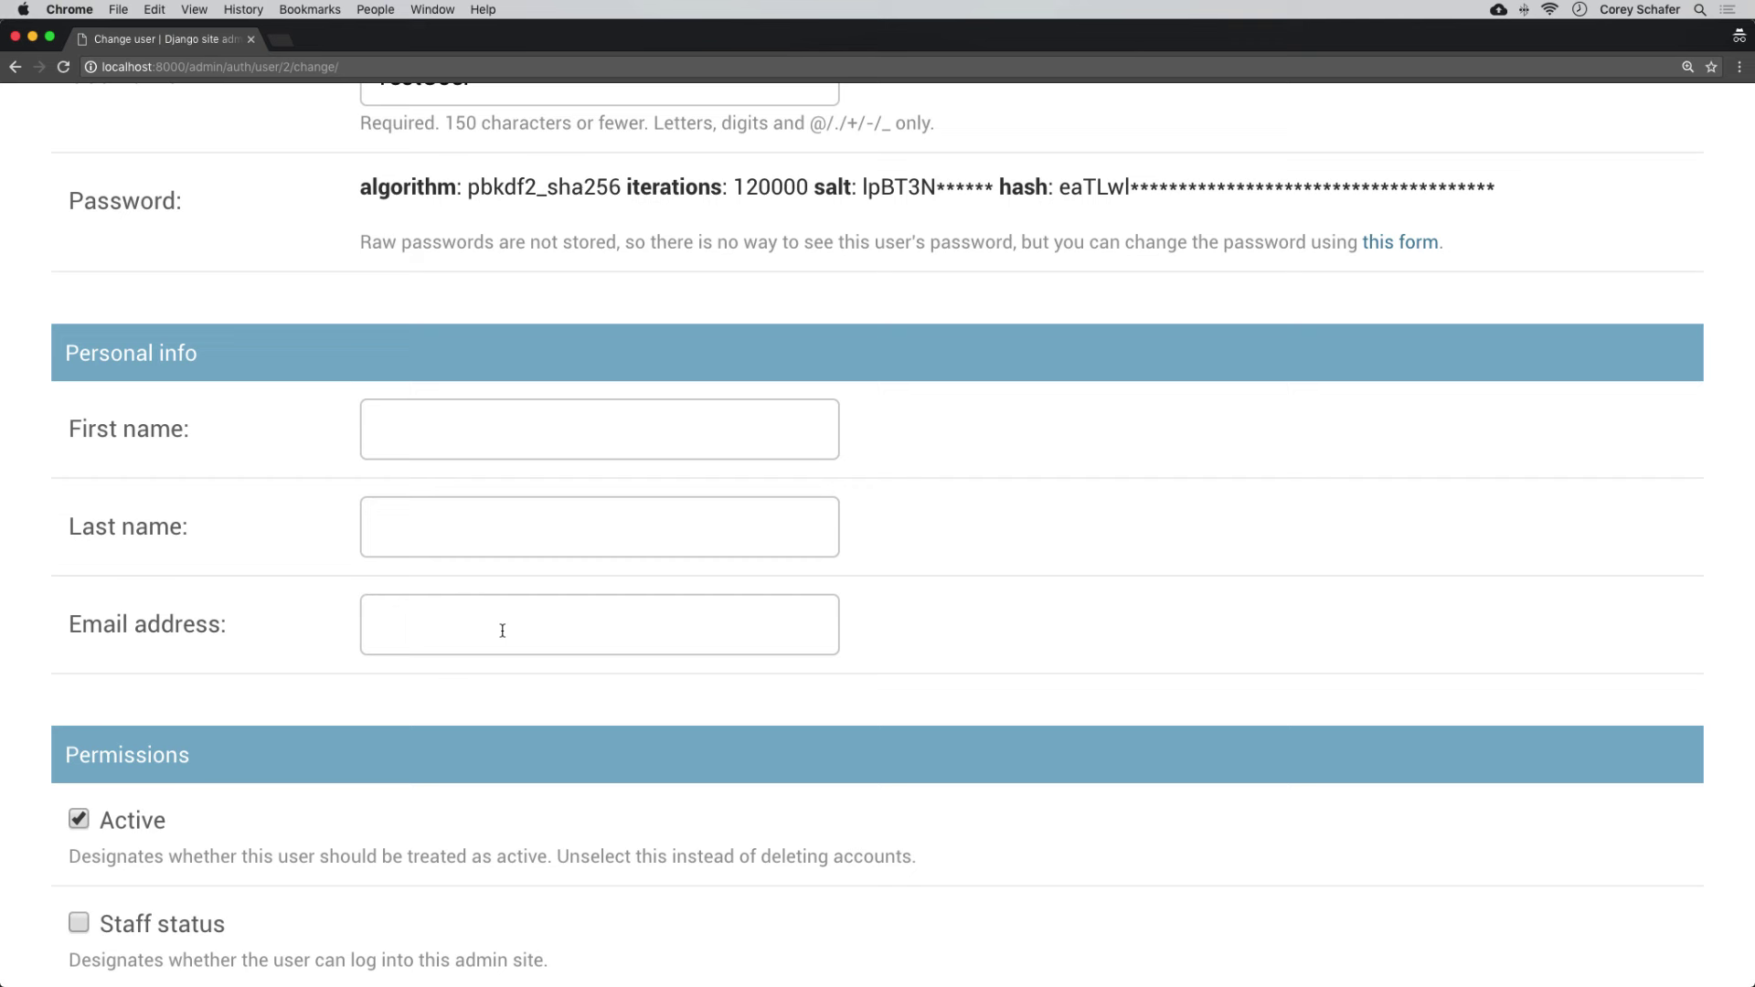
{"action": "left_click", "coordinate": [502, 630]}
{"action": "type", "text": "T"}
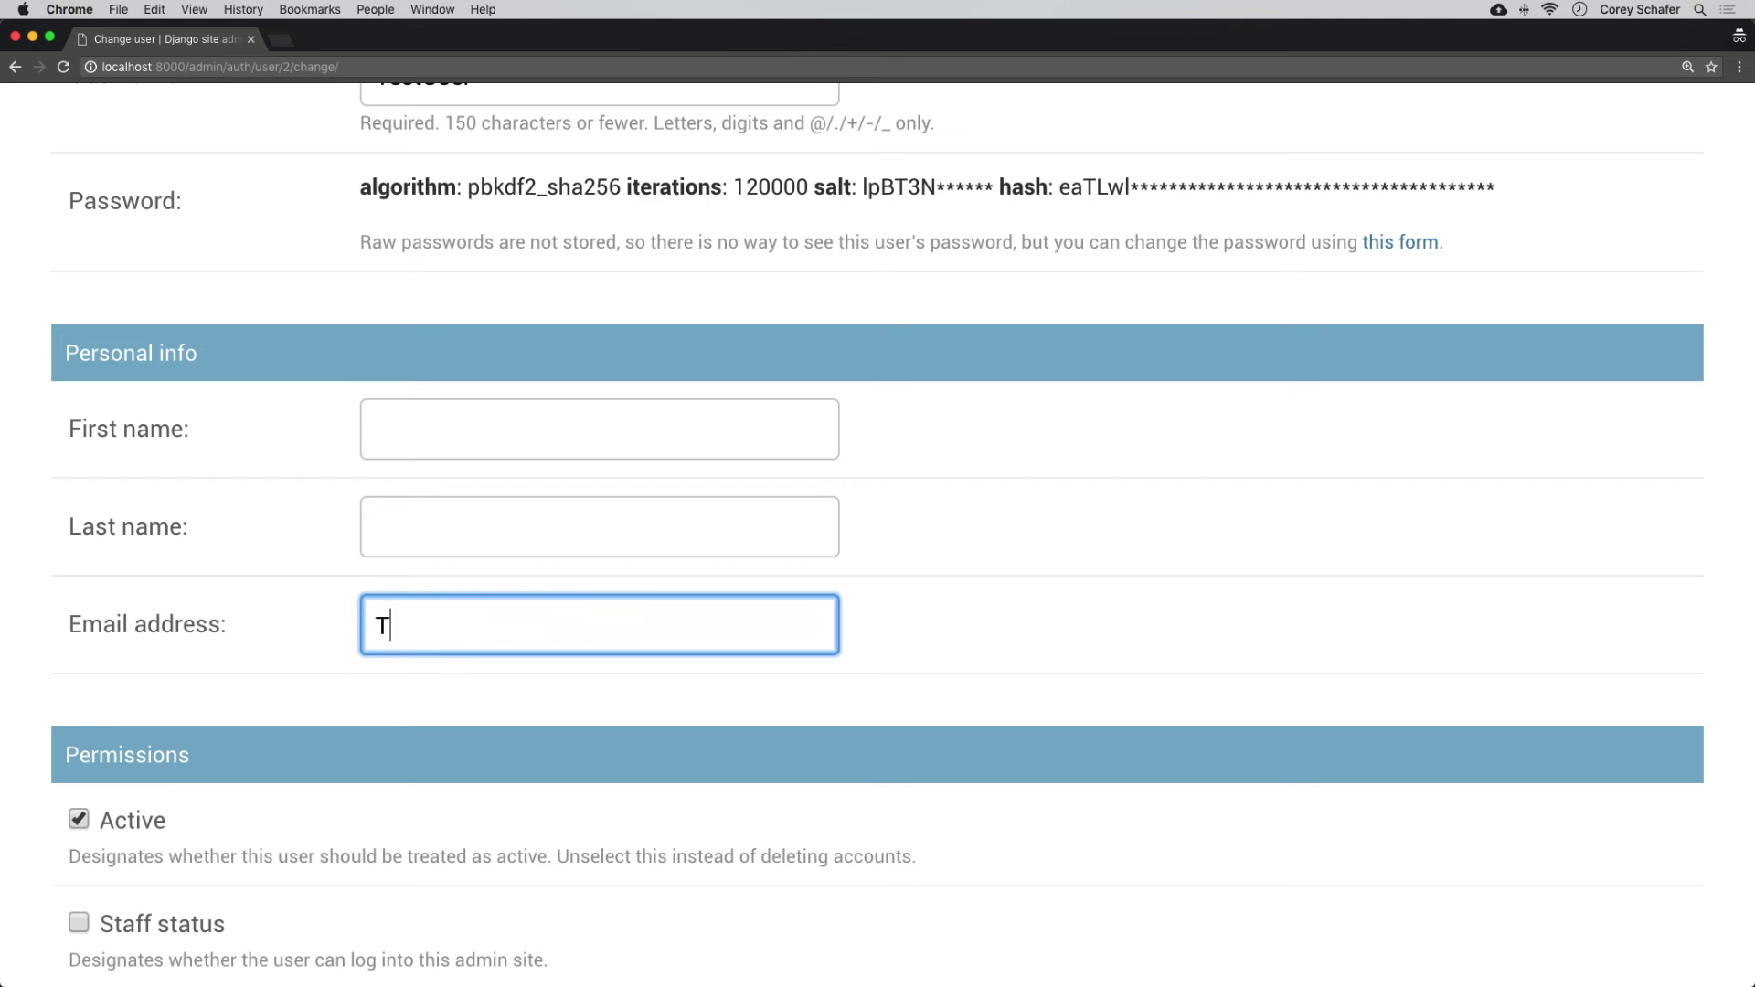
{"action": "type", "text": "estUser@"}
{"action": "type", "text": "company.com"}
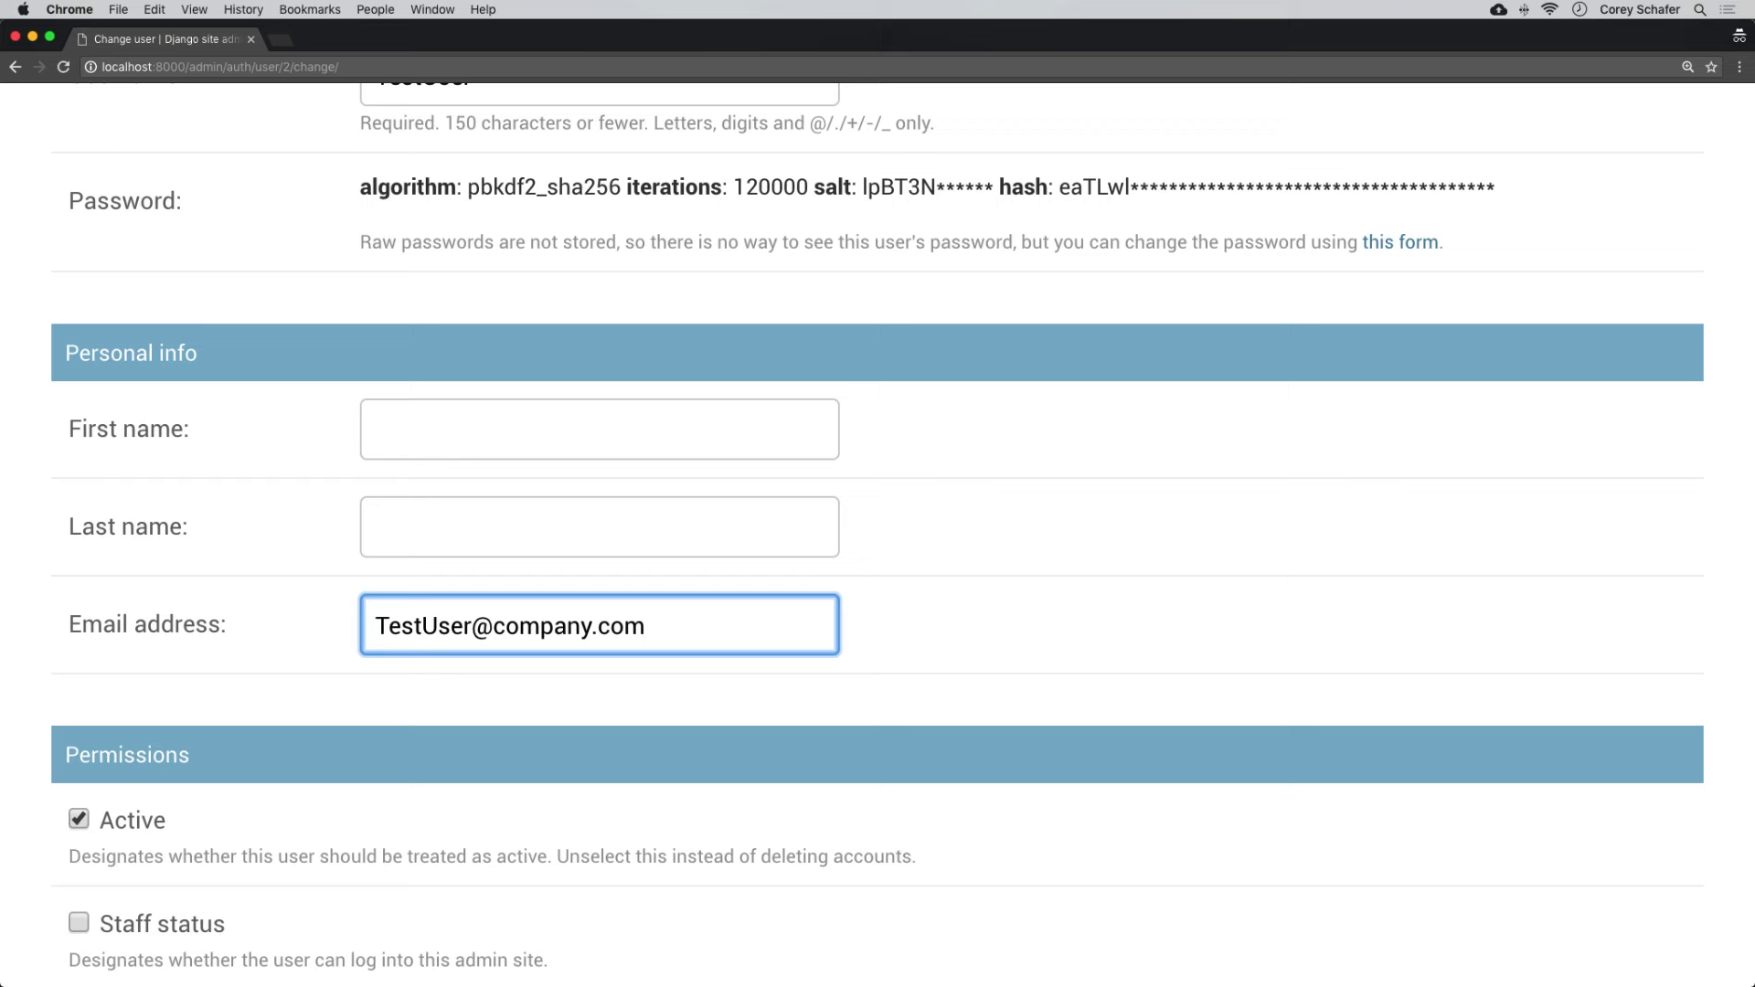
{"action": "scroll", "coordinate": [500, 634], "scroll_direction": "down", "scroll_amount": 5}
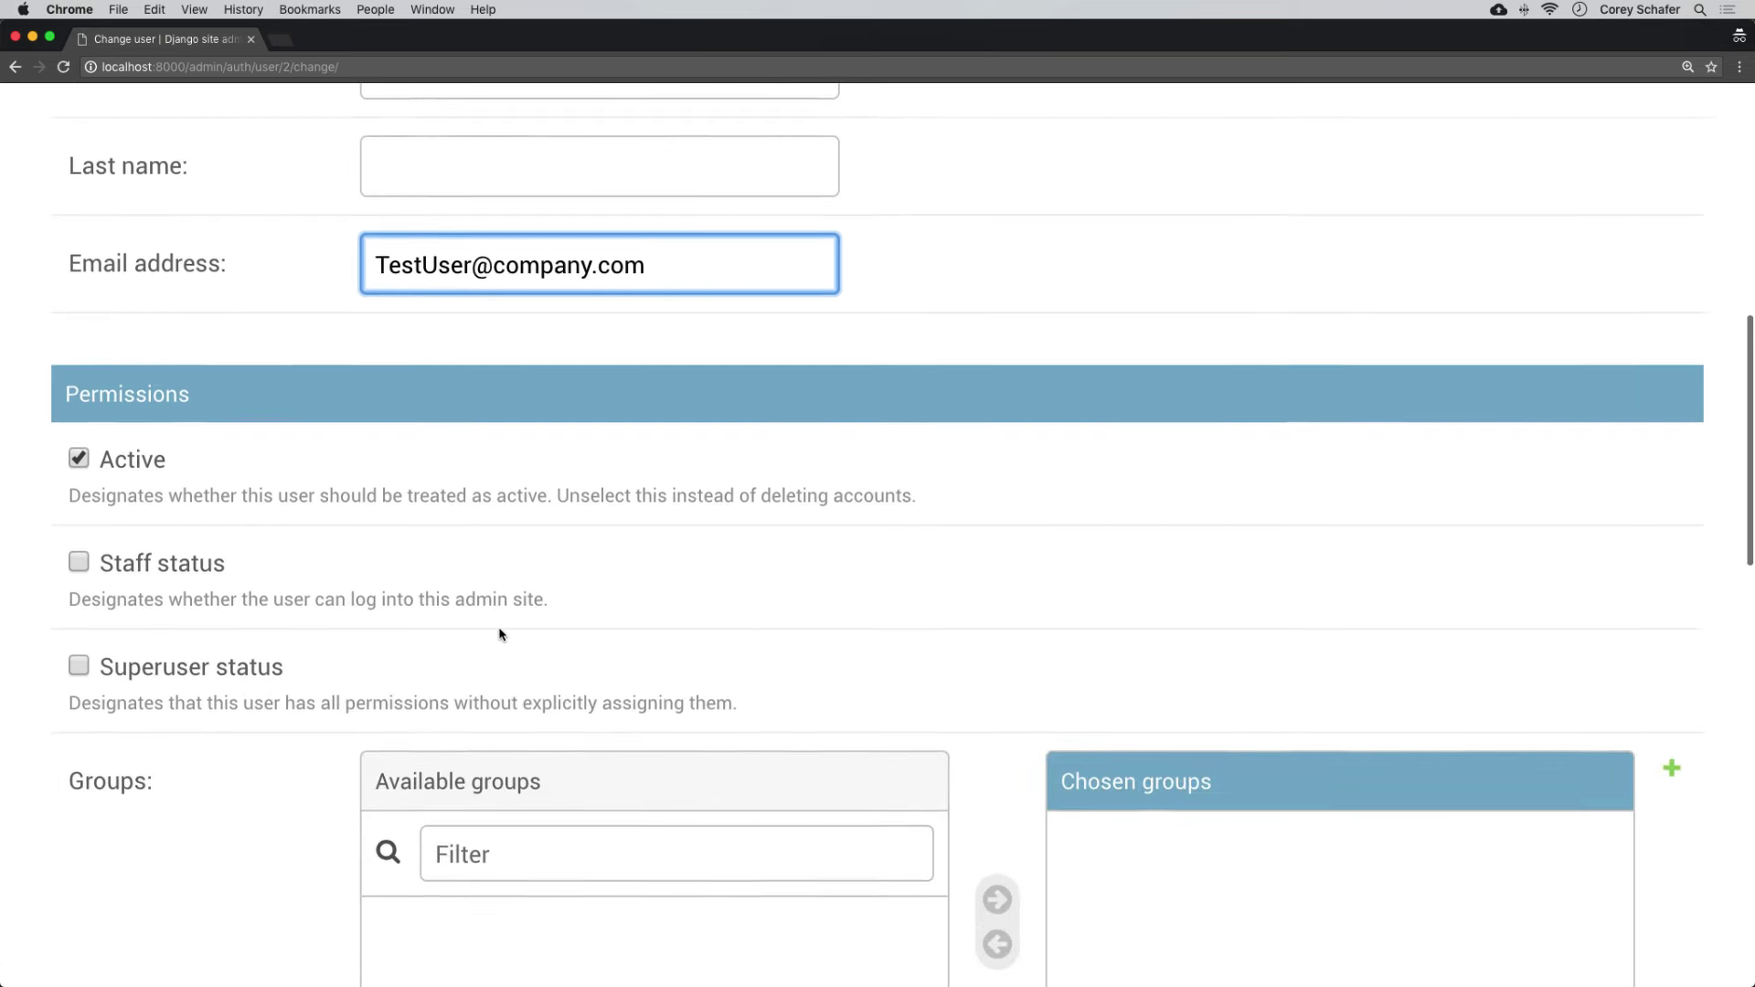
{"action": "scroll", "coordinate": [500, 633], "scroll_direction": "down", "scroll_amount": 2}
{"action": "scroll", "coordinate": [138, 344], "scroll_direction": "down", "scroll_amount": 1}
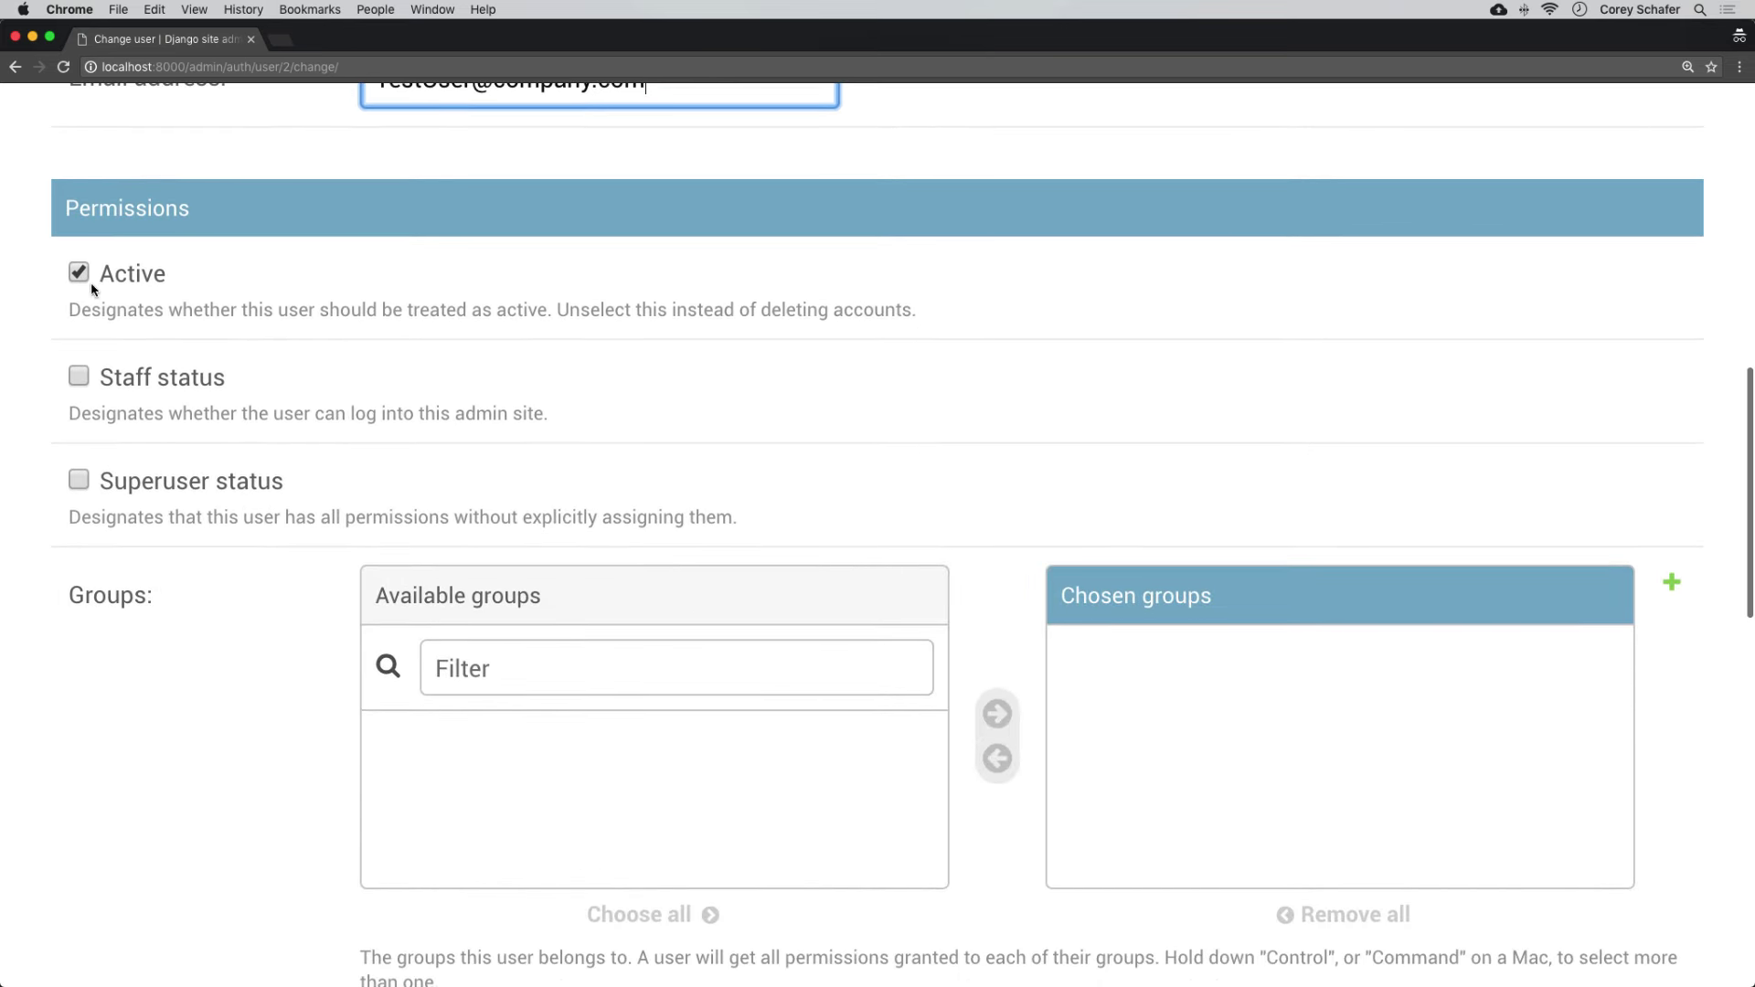
{"action": "left_click", "coordinate": [68, 209]}
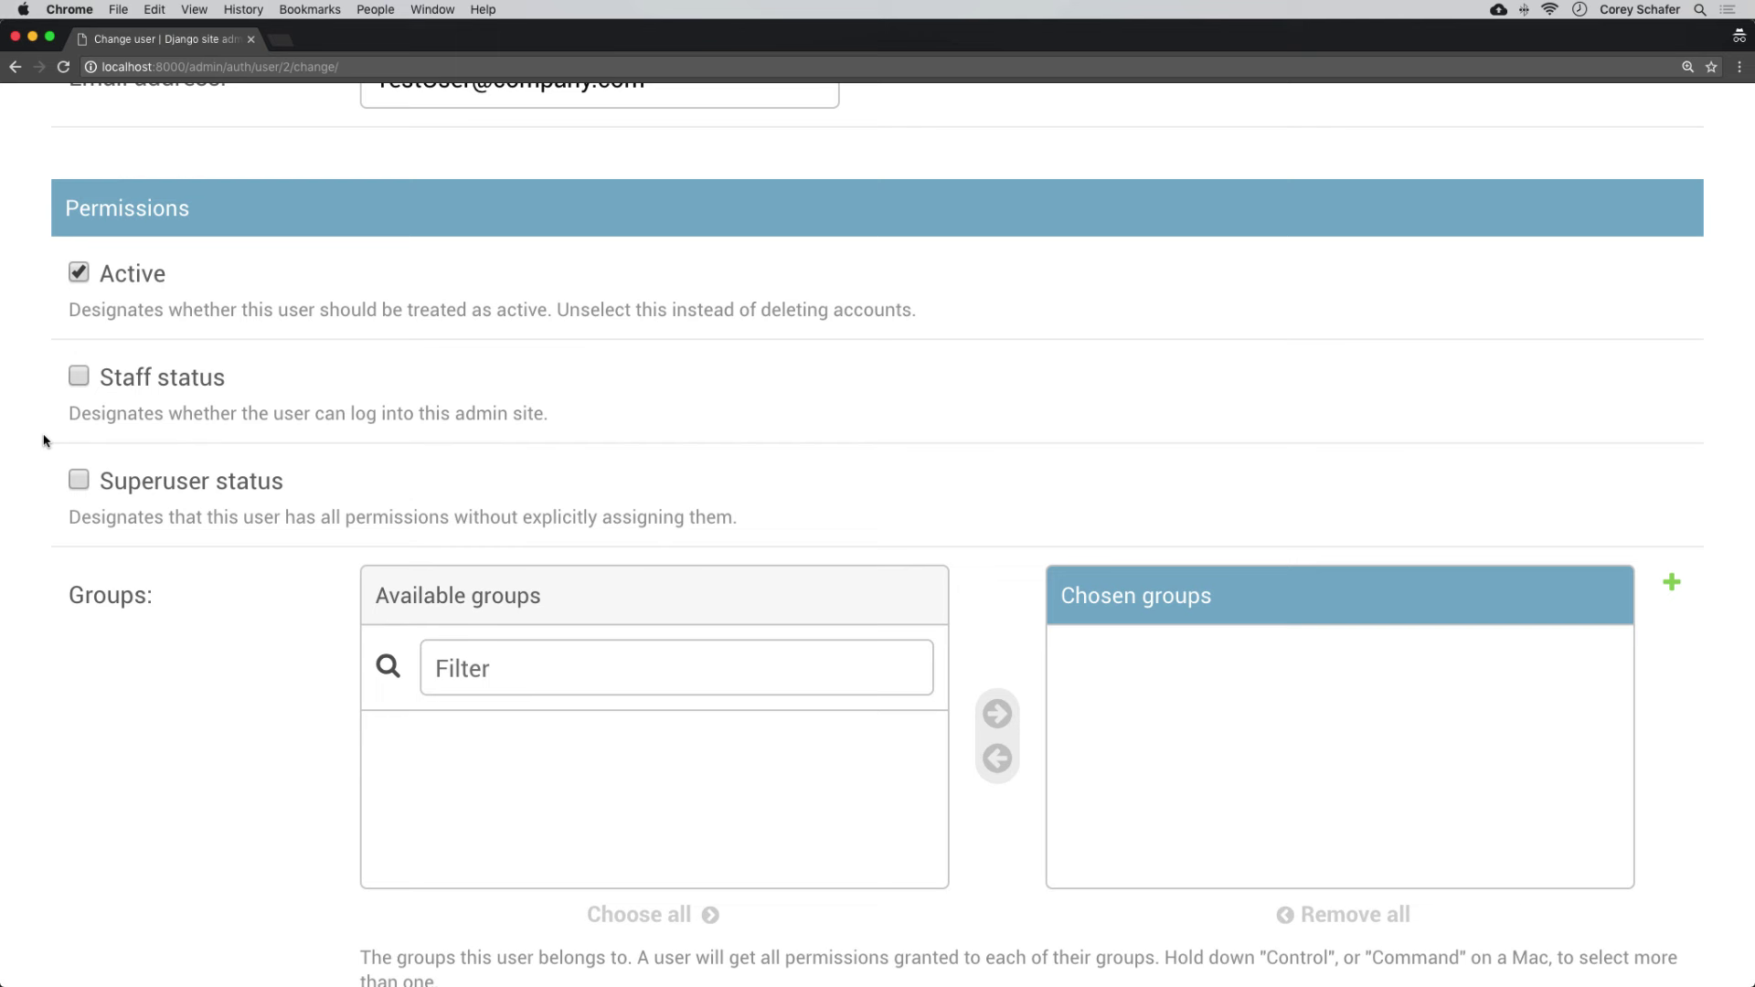
{"action": "left_click_drag", "start_coordinate": [268, 412], "coordinate": [549, 416]}
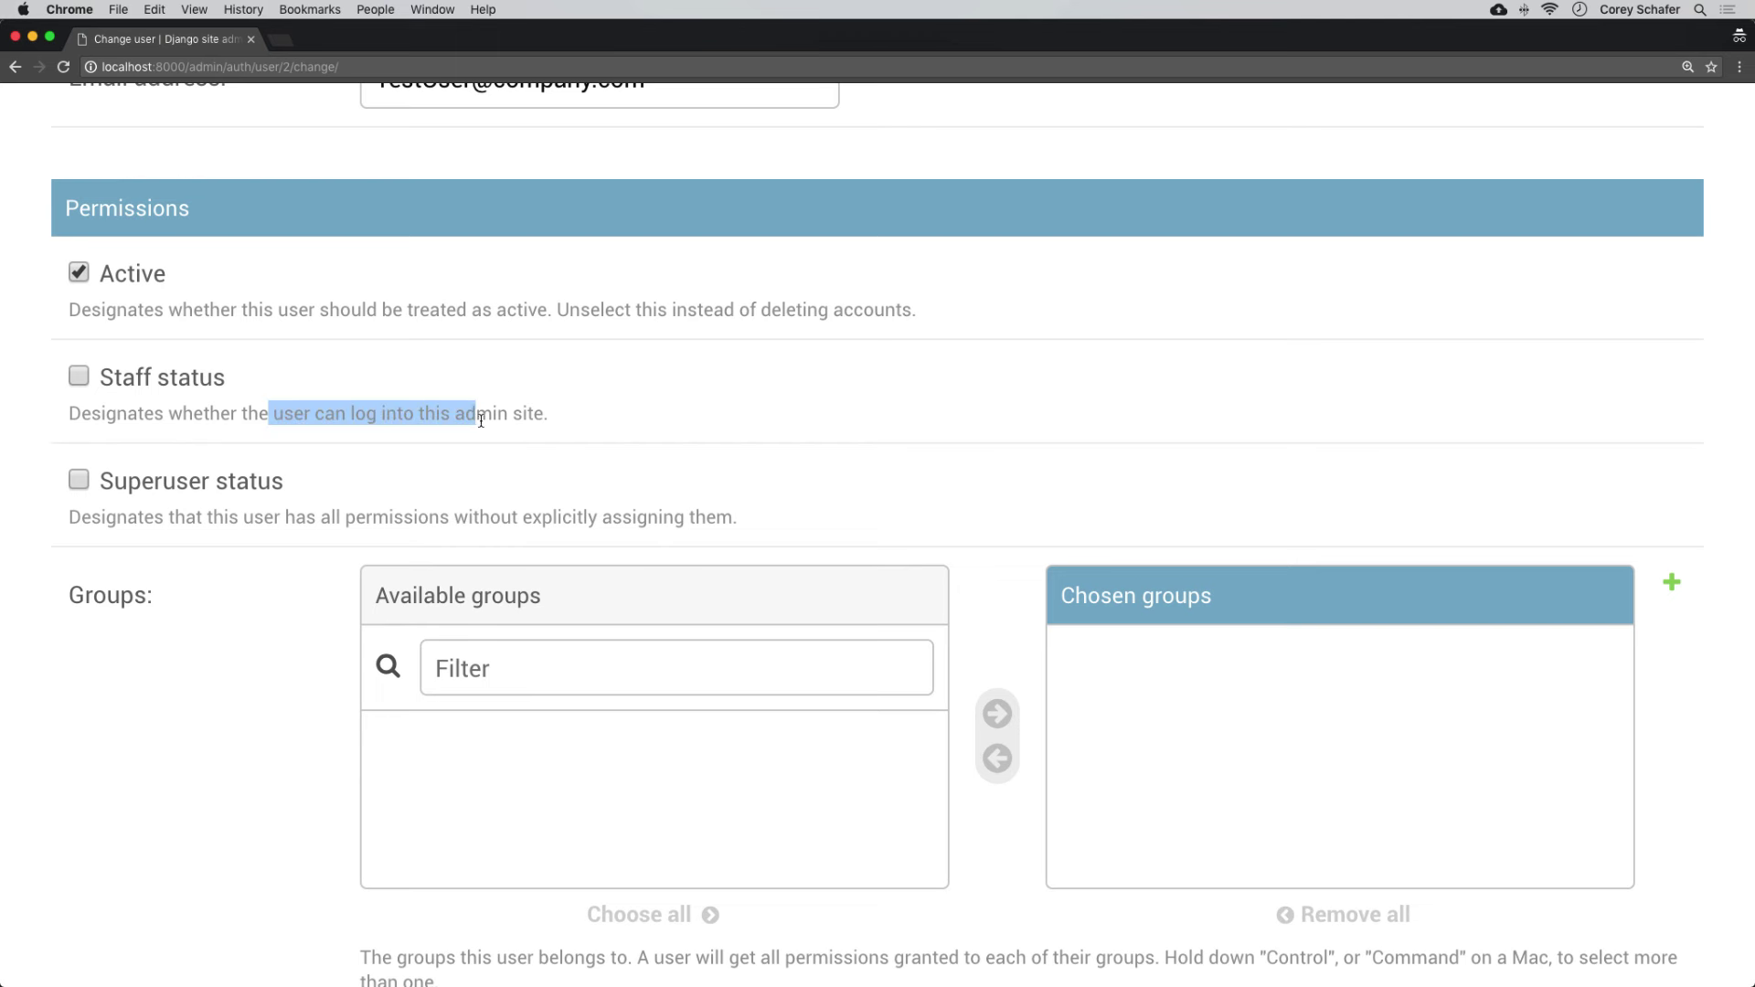
{"action": "left_click", "coordinate": [549, 416]}
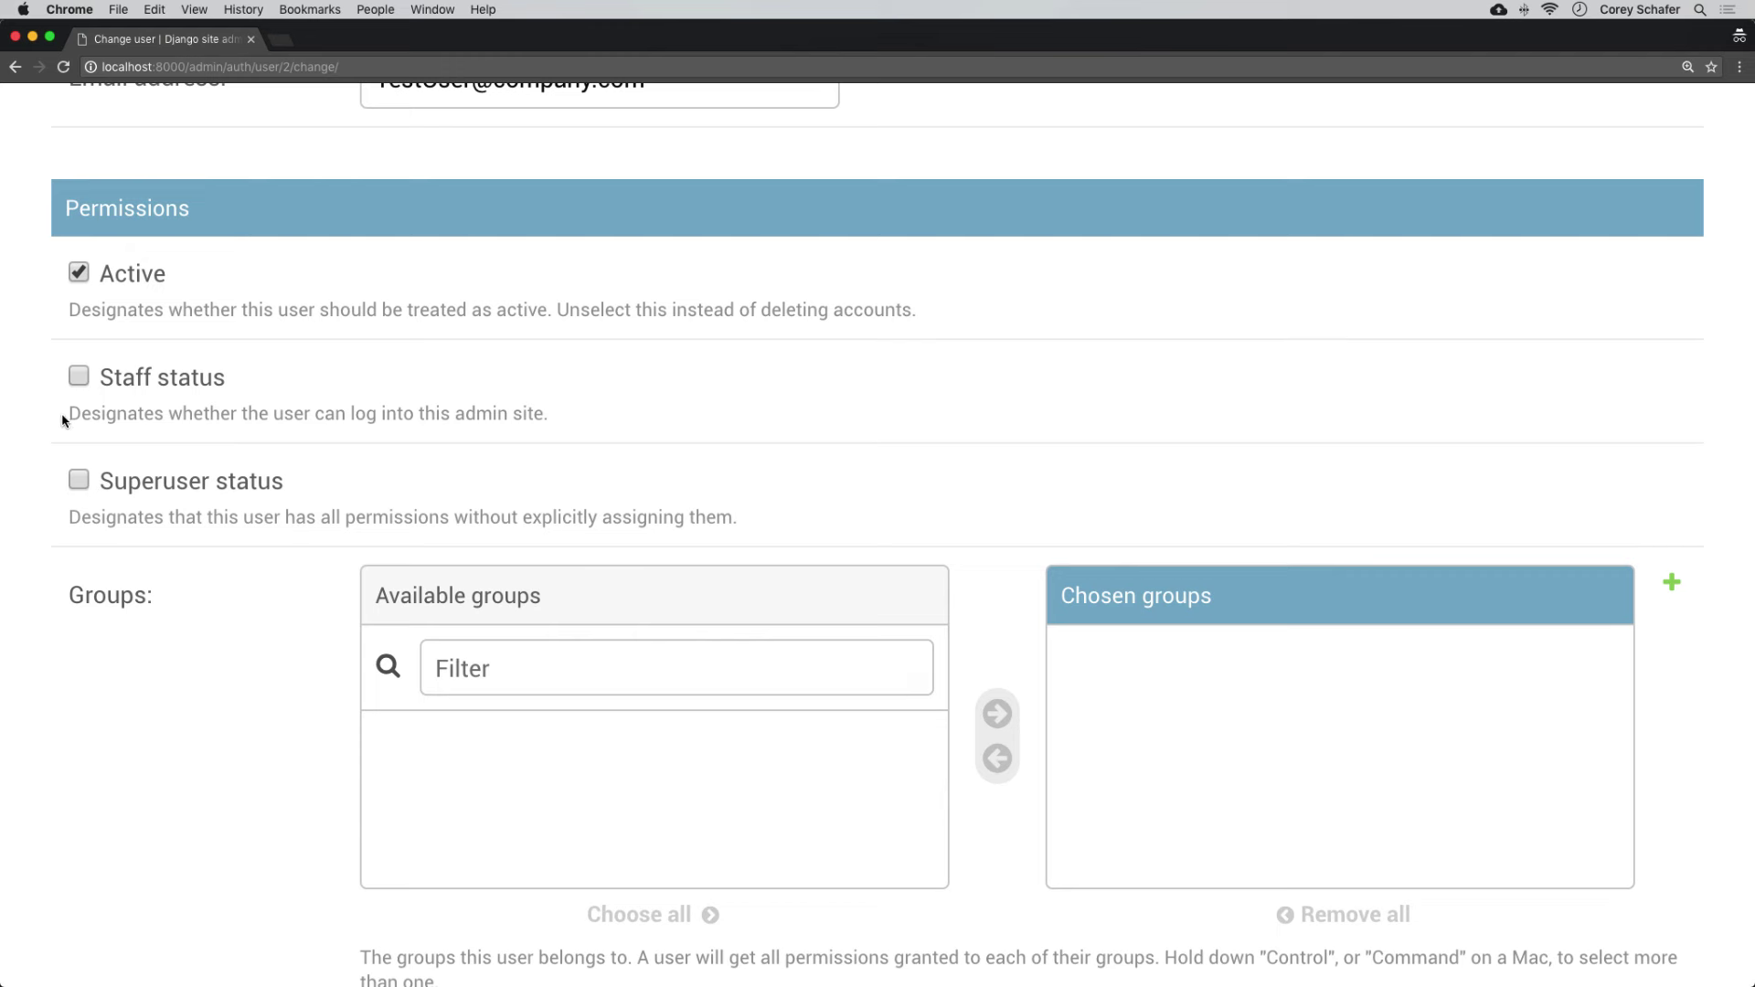
{"action": "scroll", "coordinate": [43, 436], "scroll_direction": "down", "scroll_amount": 1}
{"action": "scroll", "coordinate": [43, 437], "scroll_direction": "down", "scroll_amount": 5}
{"action": "scroll", "coordinate": [42, 437], "scroll_direction": "down", "scroll_amount": 5}
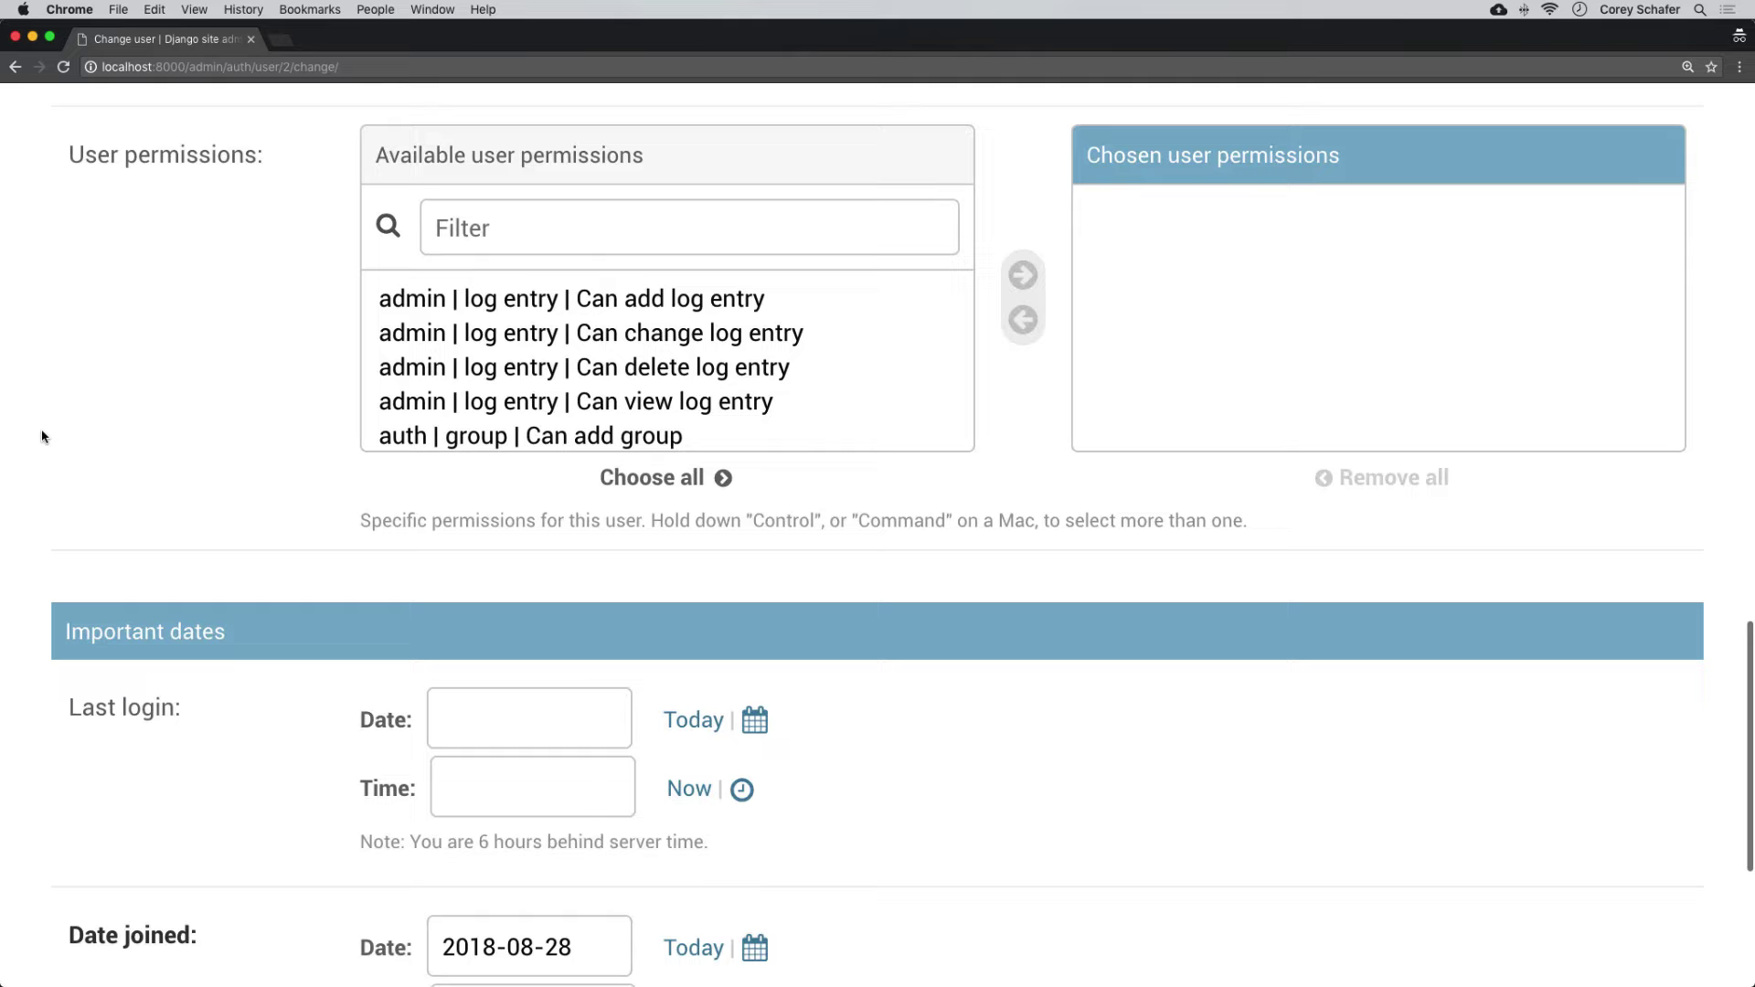
{"action": "scroll", "coordinate": [43, 437], "scroll_direction": "down", "scroll_amount": 5}
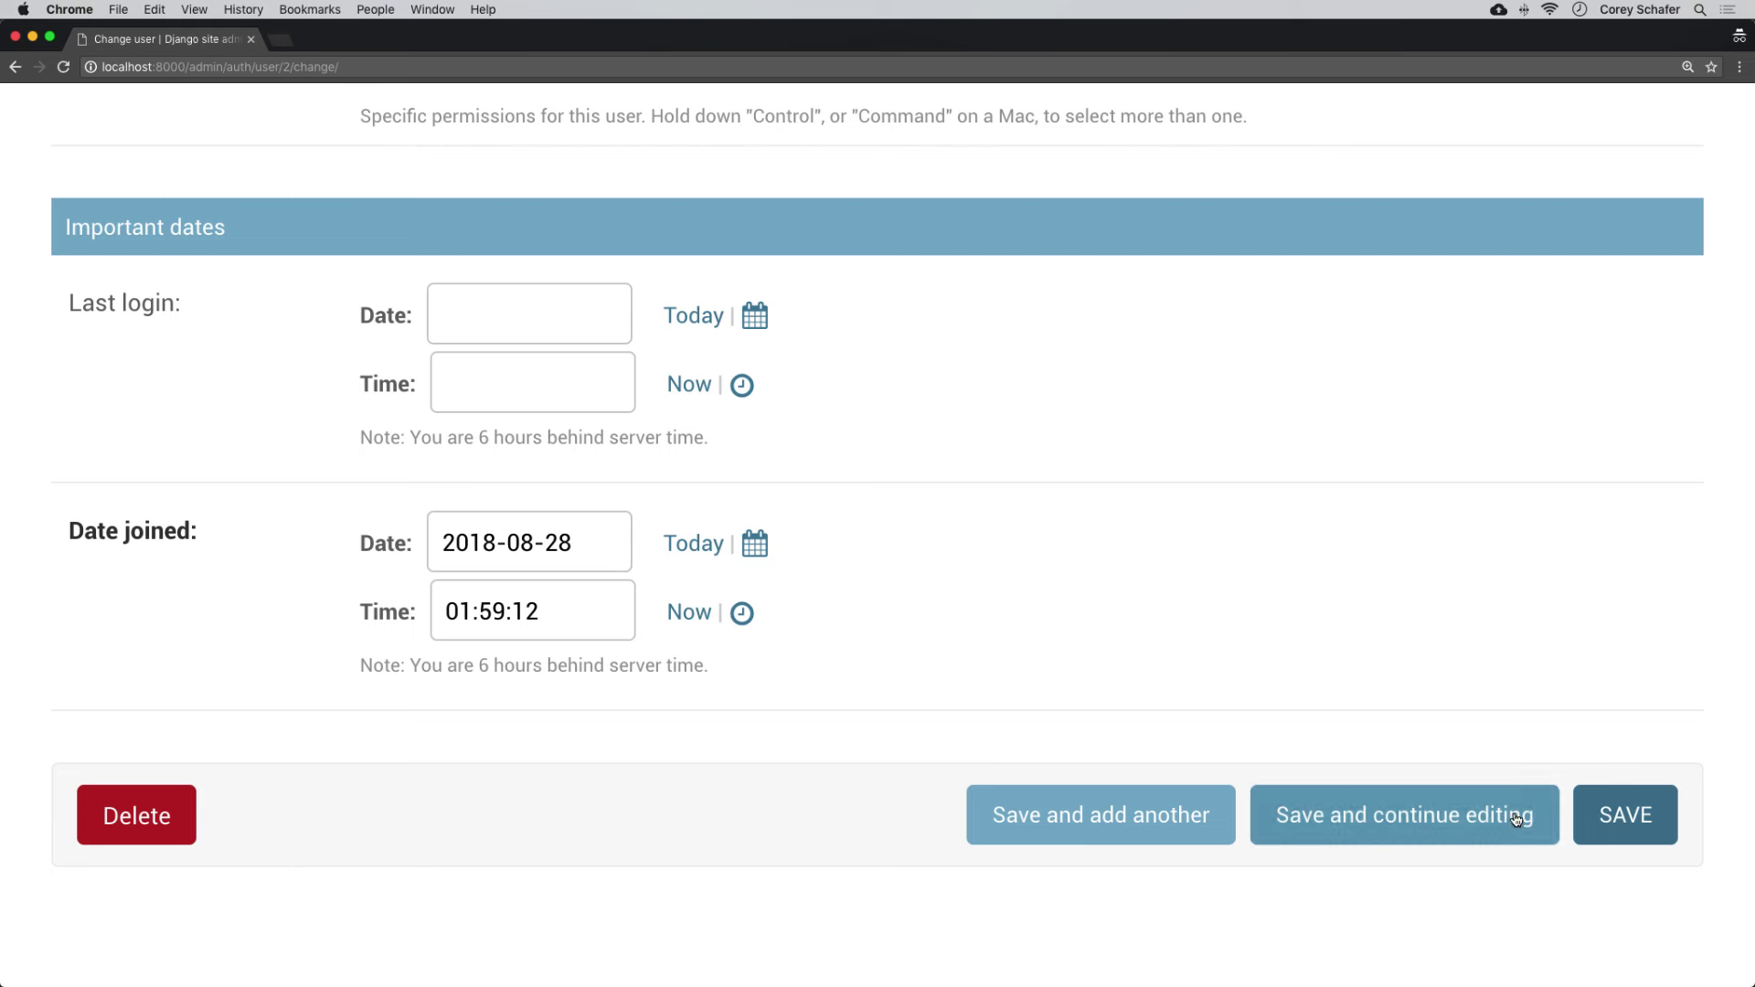
Save TestUser's email change and return to the users list.
{"action": "left_click", "coordinate": [1625, 814]}
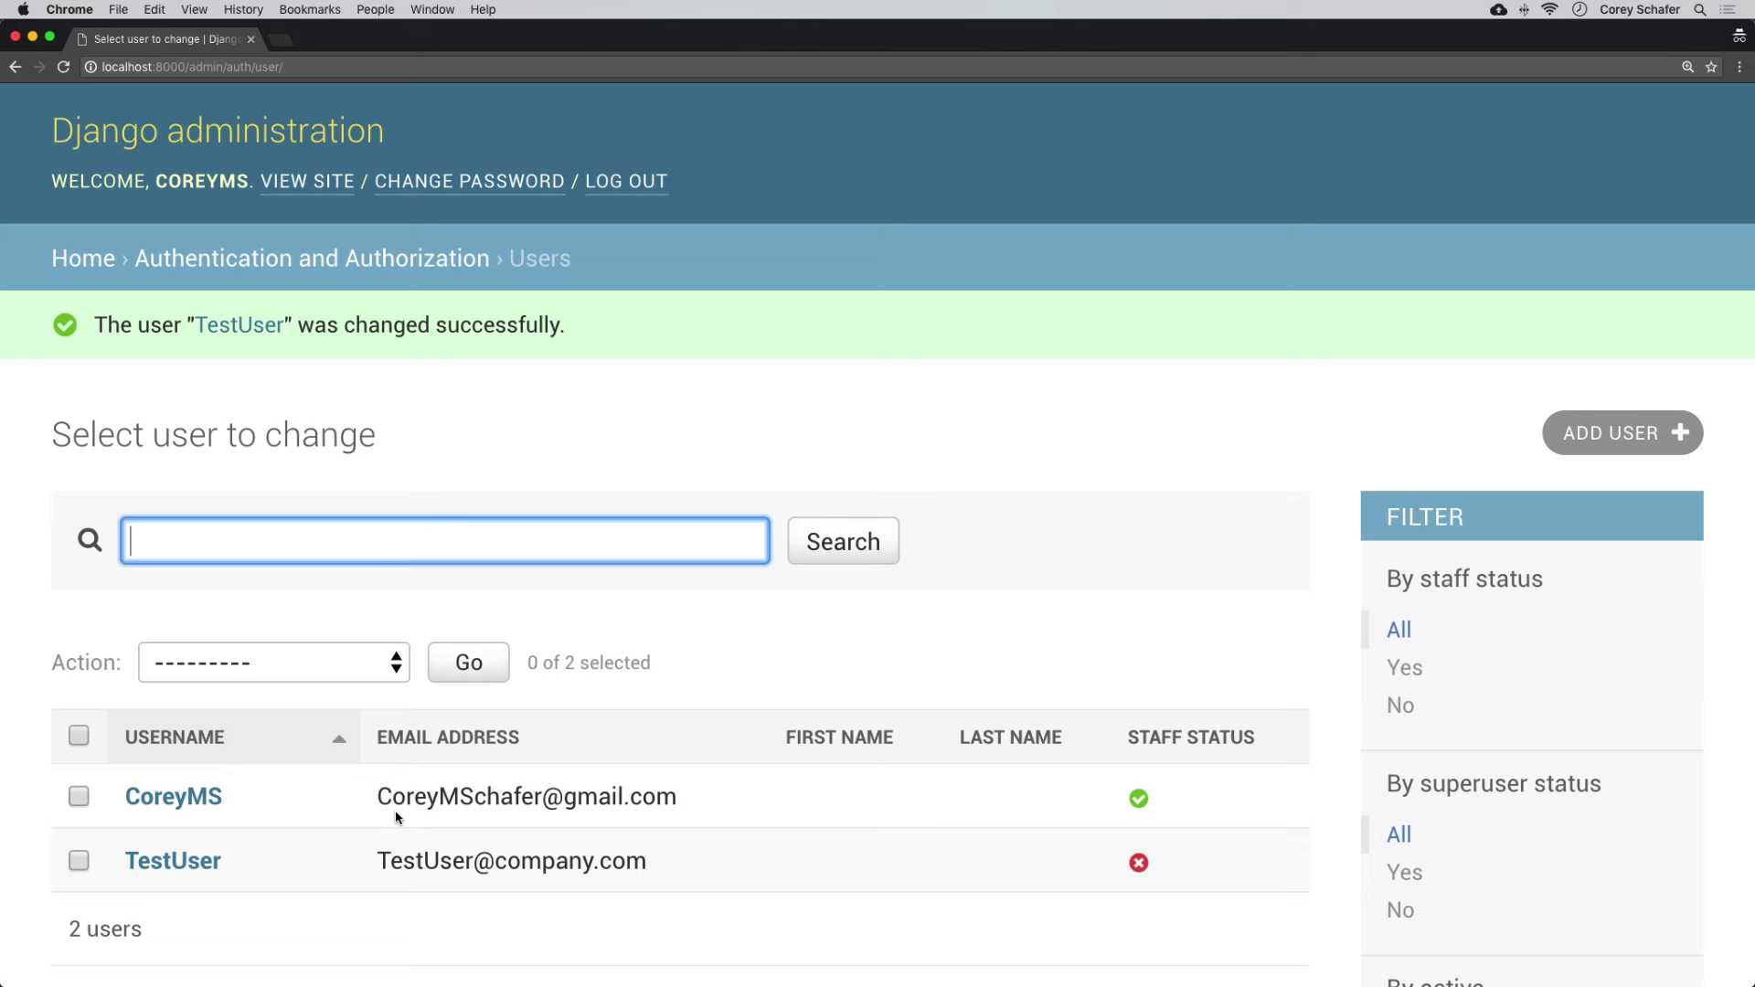
{"action": "left_click", "coordinate": [86, 259]}
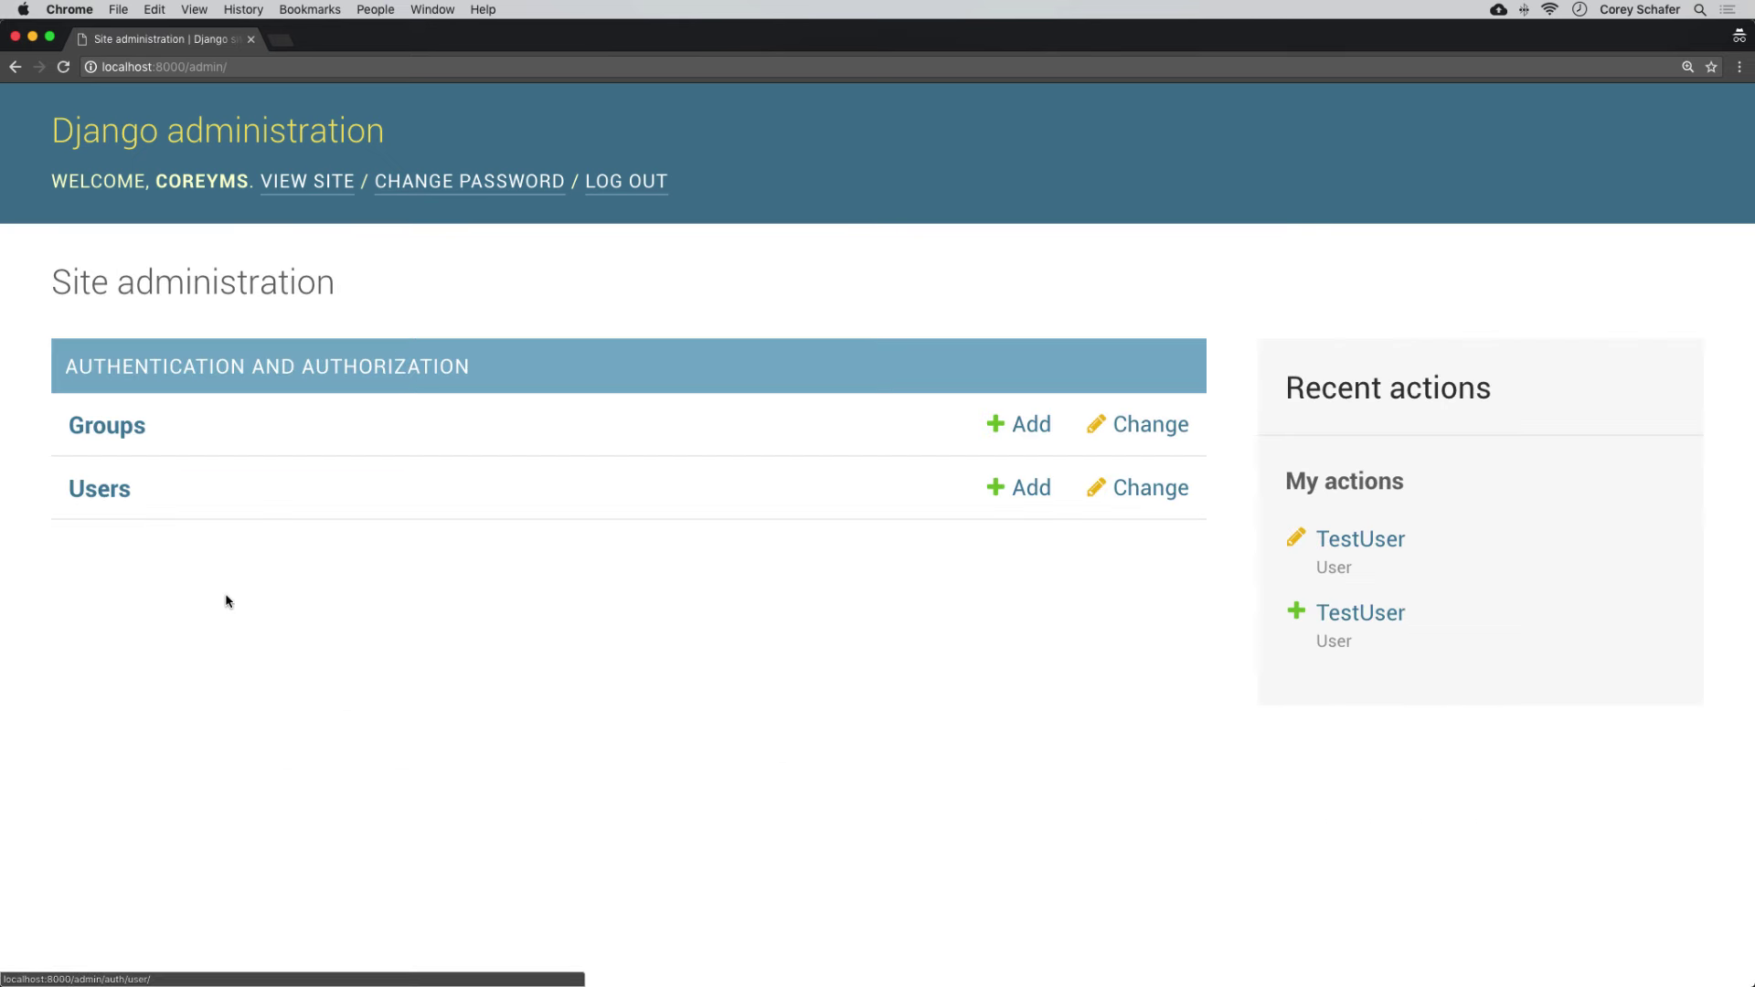